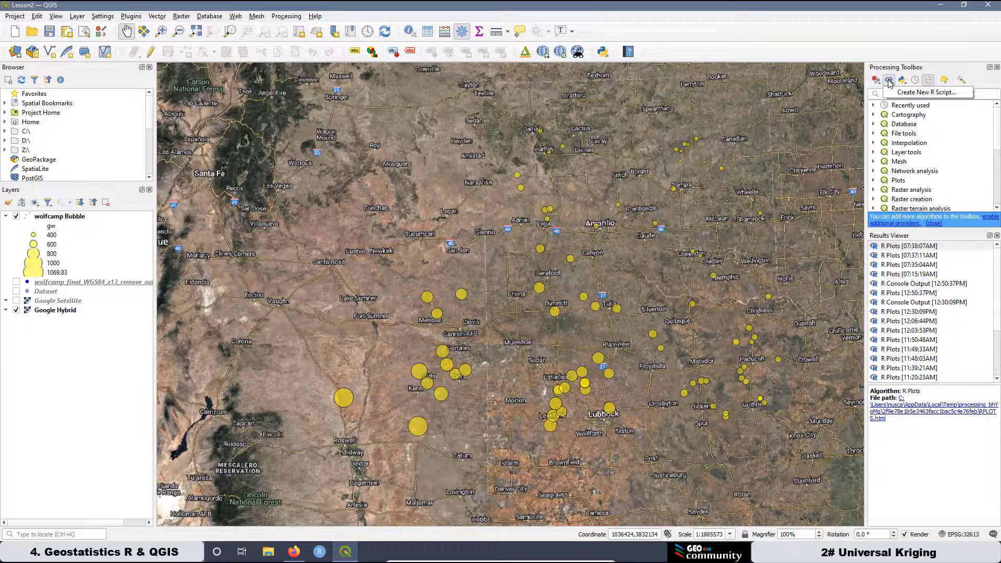
Create a new R script for processing and paste the copied universal kriging code into it.
{"action": "left_click", "coordinate": [889, 82]}
{"action": "left_click", "coordinate": [899, 93]}
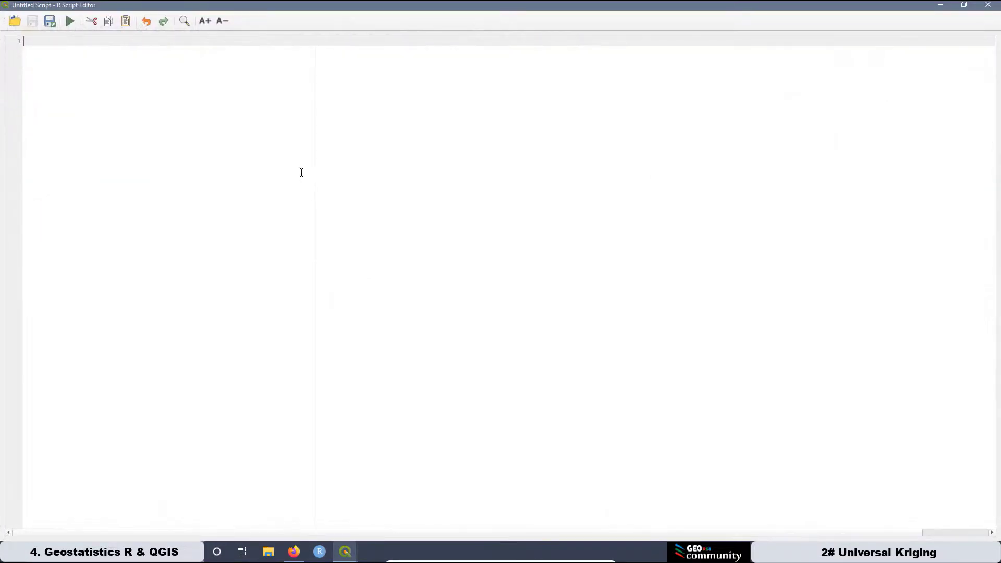
{"action": "right_click", "coordinate": [29, 43]}
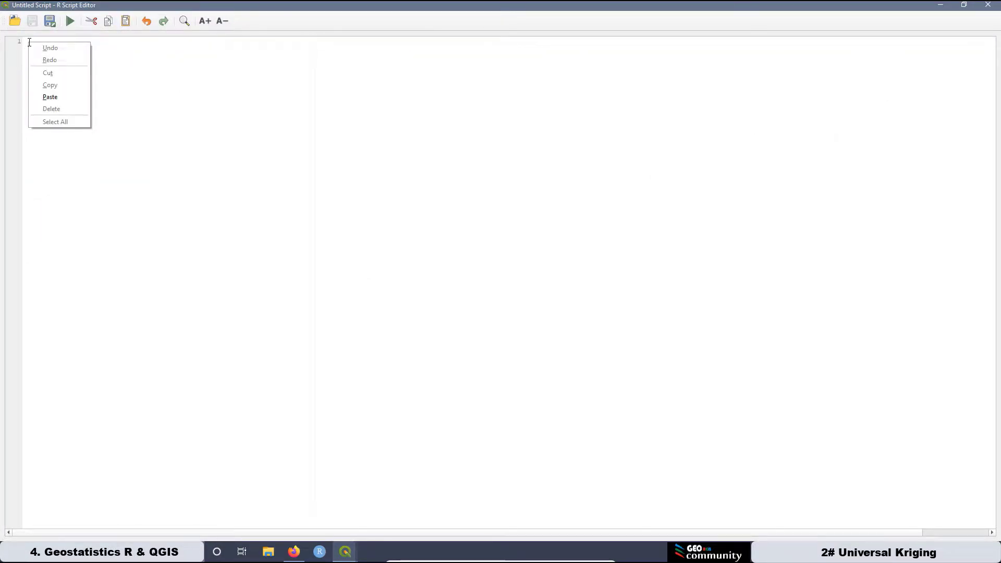
{"action": "left_click", "coordinate": [58, 100]}
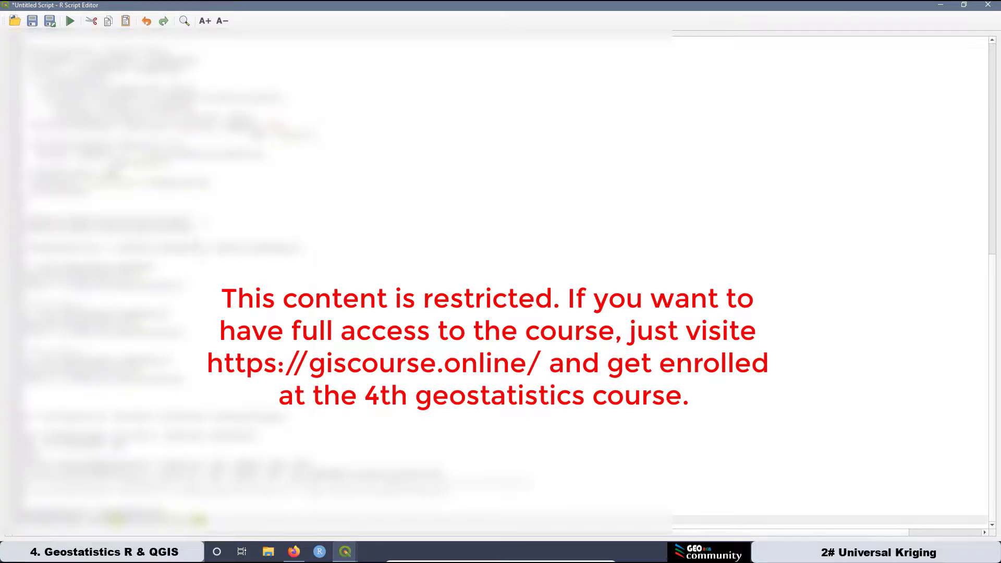
{"action": "scroll", "coordinate": [313, 281], "scroll_direction": "down", "scroll_amount": 15}
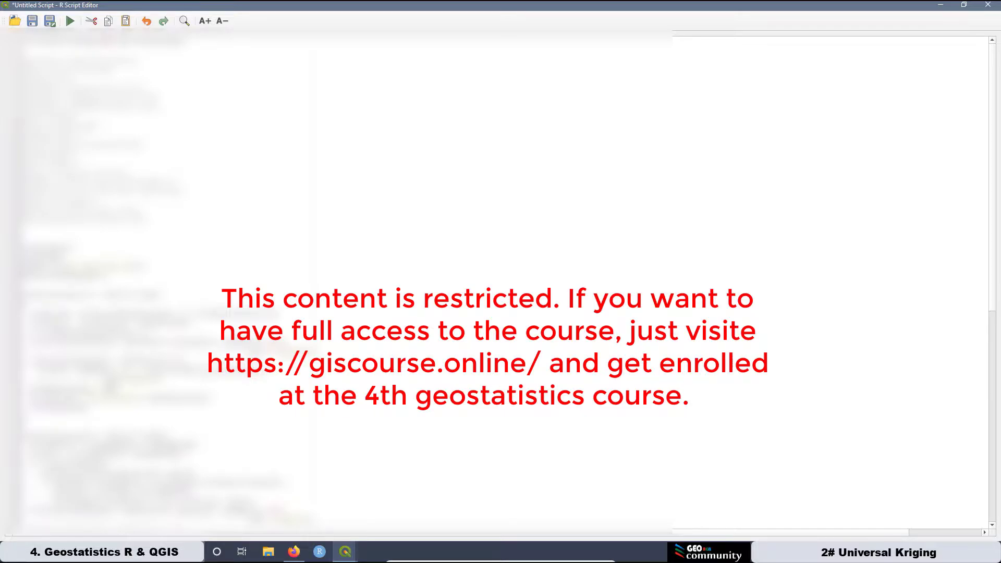
Cut the title line from the script and save the script as "2) Universal Kriging 1st order trend surface.rsx" in the rscripts folder.
{"action": "left_click", "coordinate": [104, 40]}
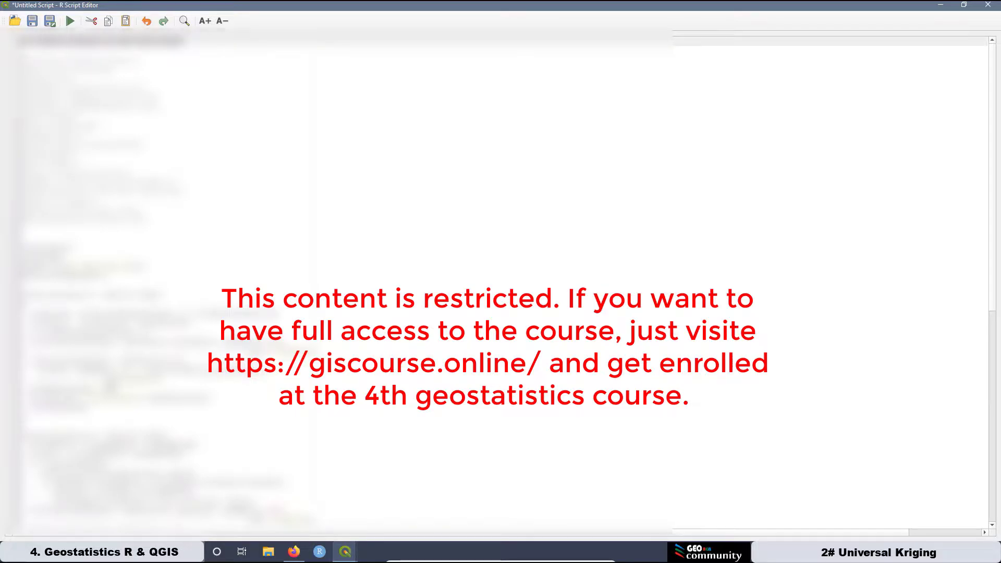
{"action": "left_click", "coordinate": [78, 122]}
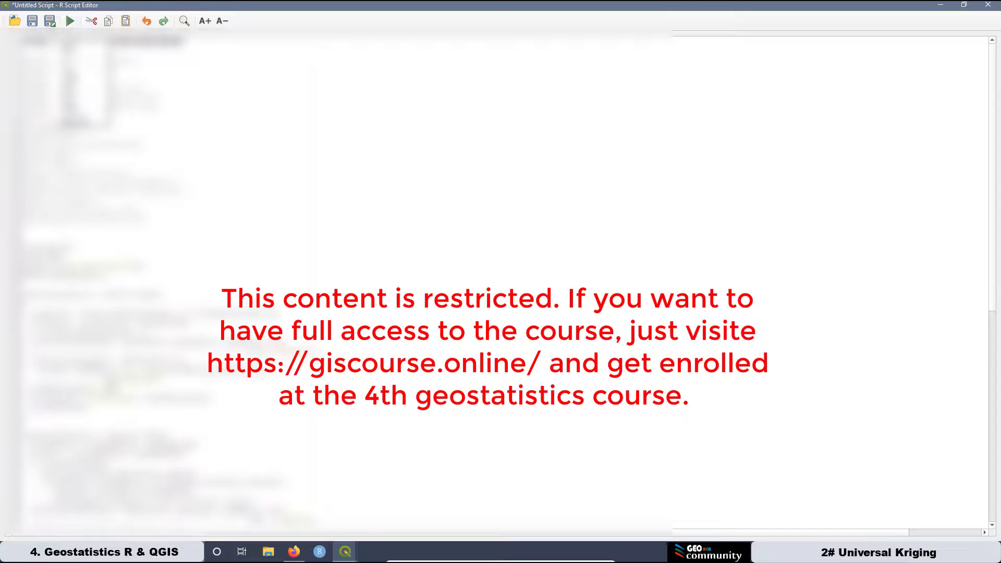
{"action": "left_click", "coordinate": [104, 41]}
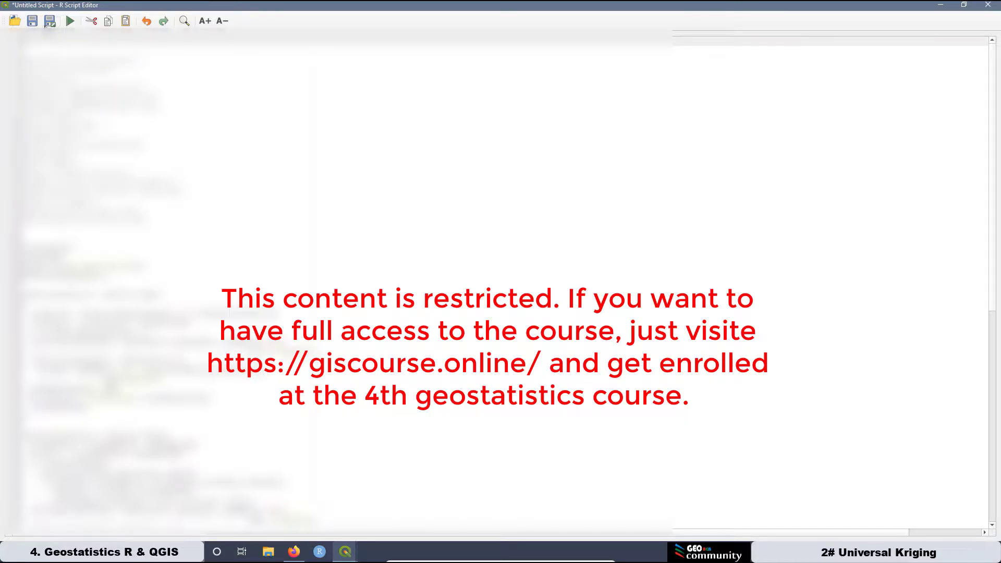
{"action": "left_click", "coordinate": [50, 21]}
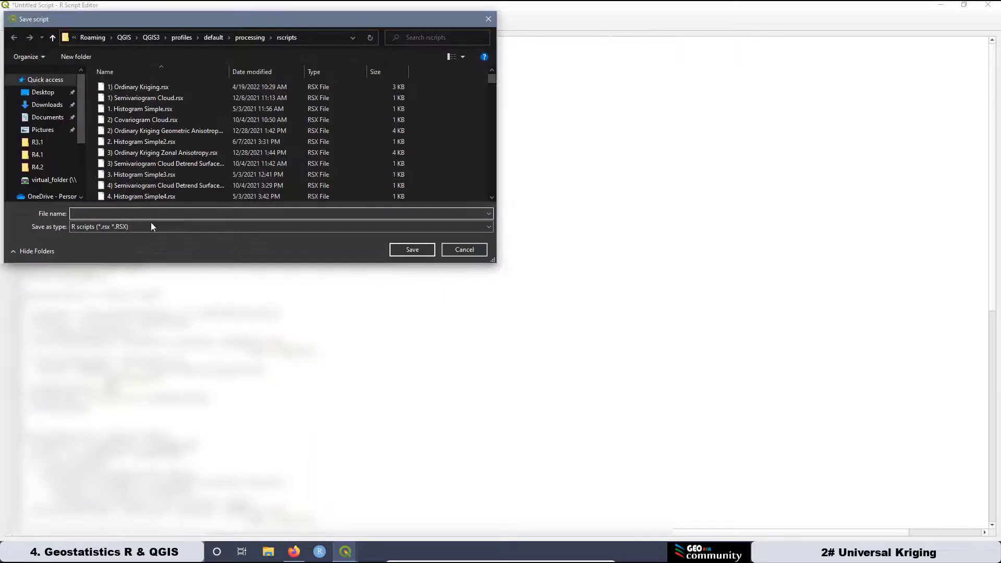
{"action": "type", "text": "2)"}
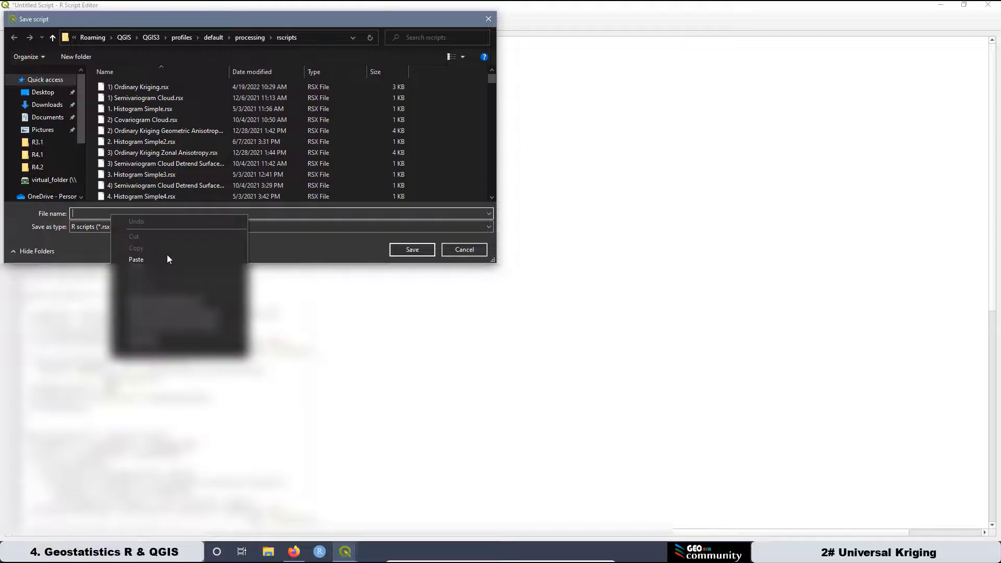
{"action": "left_click", "coordinate": [157, 258]}
{"action": "left_click", "coordinate": [412, 251]}
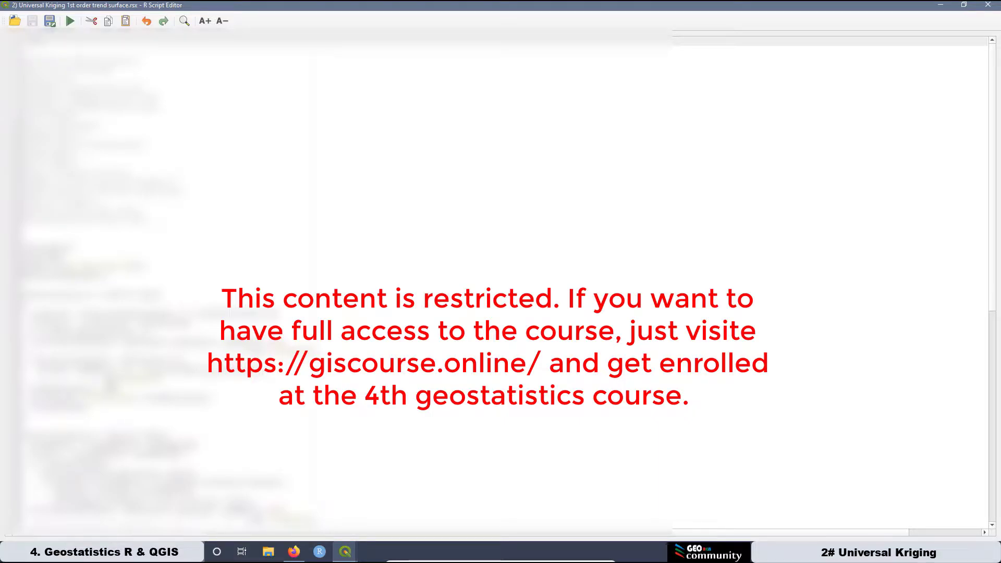
Remove the leftover blank lines at the start of the script, save it and close the script editor.
{"action": "key", "text": "Return"}
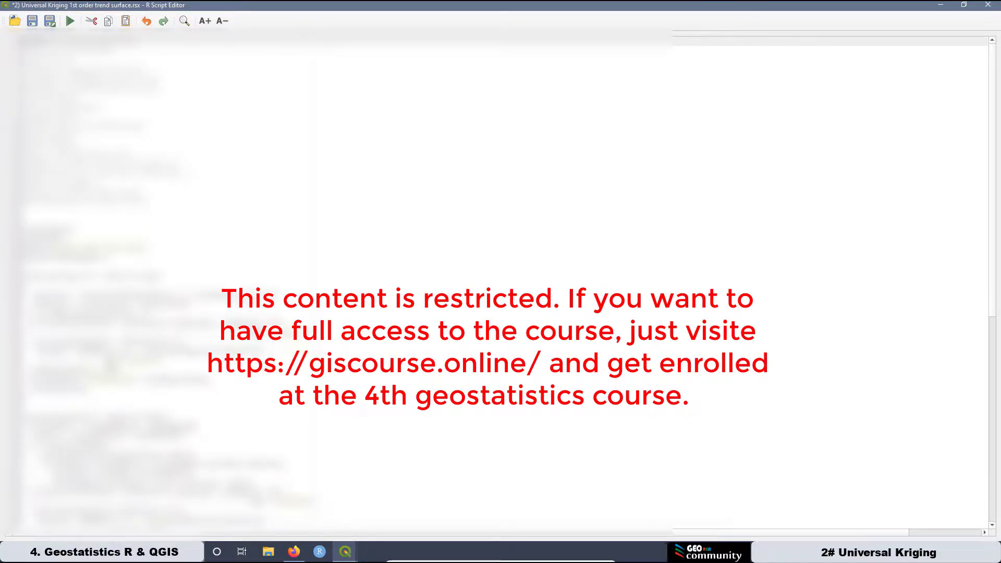
{"action": "left_click", "coordinate": [32, 22]}
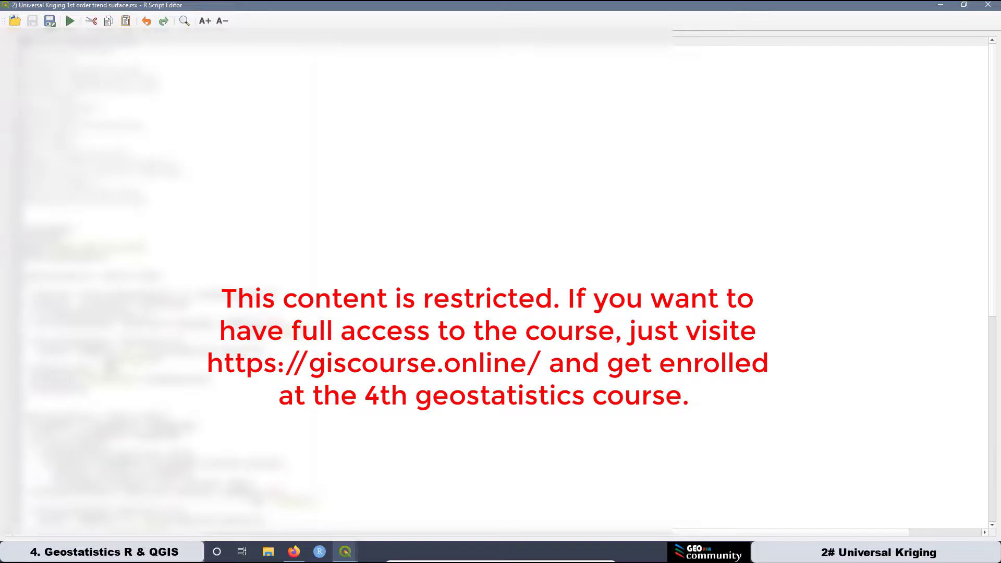
{"action": "key", "text": "Return"}
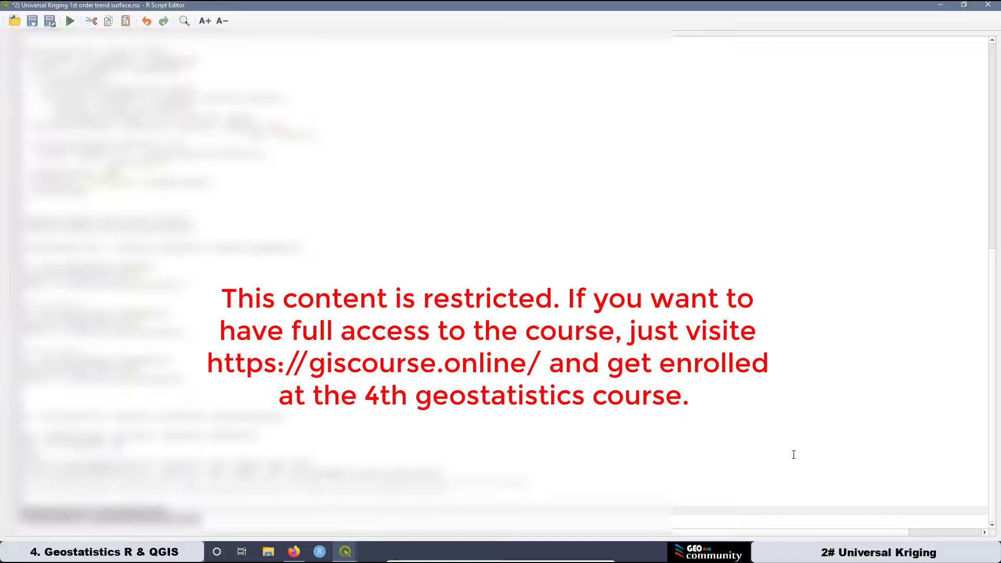
{"action": "left_click", "coordinate": [988, 5]}
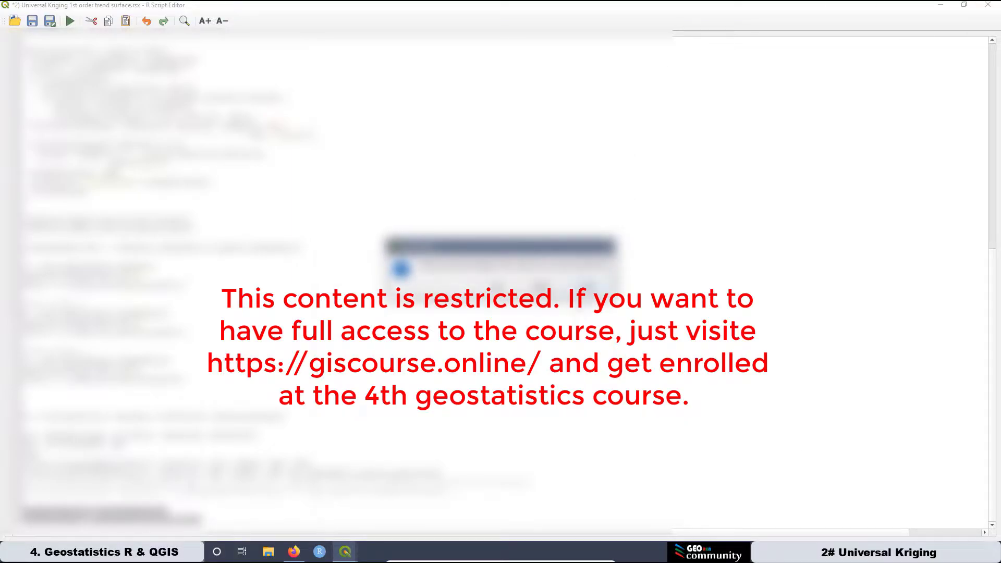
{"action": "left_click", "coordinate": [498, 286]}
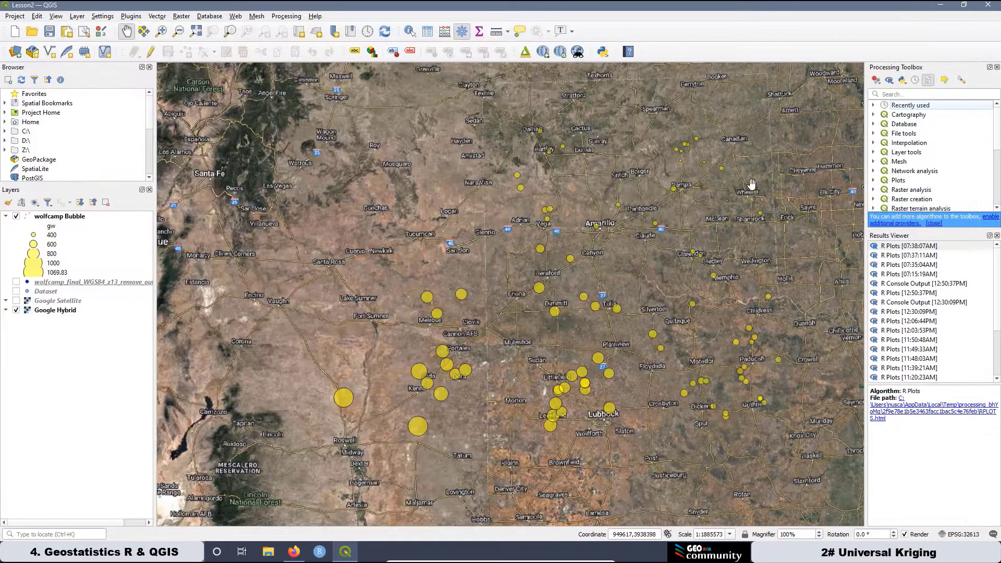
Launch the Universal Kriging 1st order trend surface tool from the R provider's Kriging Interpolation group.
{"action": "scroll", "coordinate": [941, 160], "scroll_direction": "down", "scroll_amount": 5}
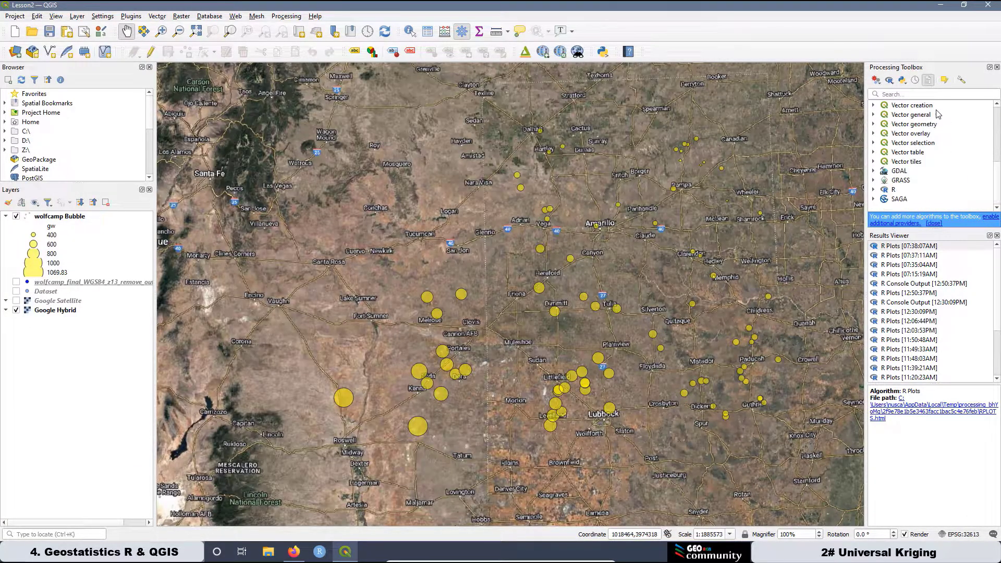
{"action": "left_click", "coordinate": [873, 190]}
{"action": "scroll", "coordinate": [930, 152], "scroll_direction": "down", "scroll_amount": 3}
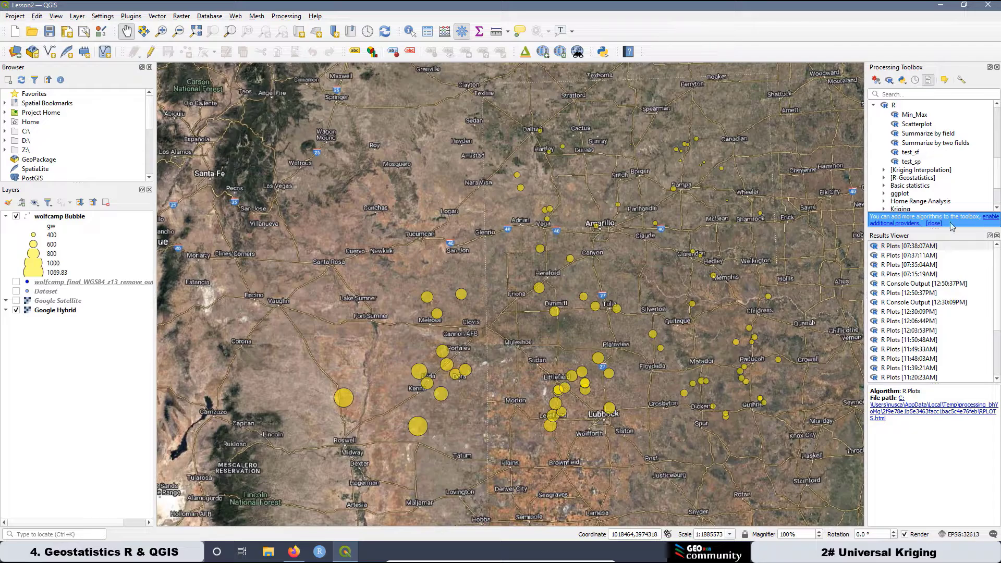
{"action": "left_click", "coordinate": [884, 171]}
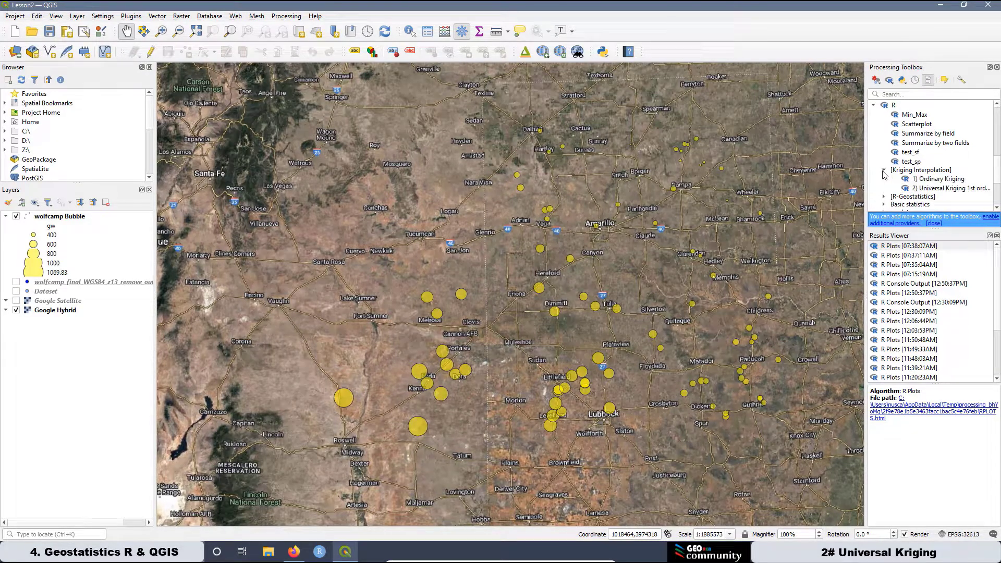
{"action": "double_click", "coordinate": [953, 189]}
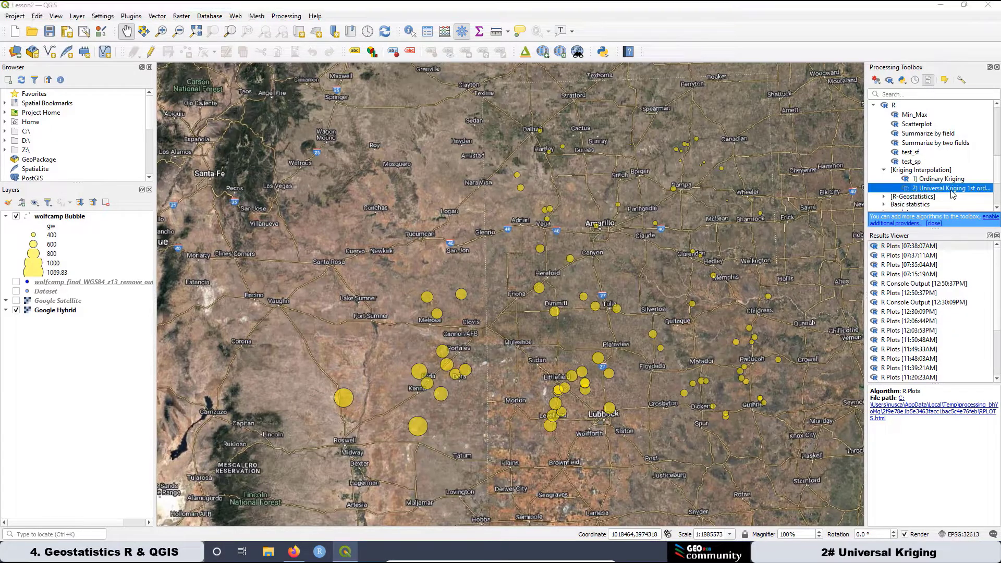
{"action": "left_click_drag", "start_coordinate": [342, 174], "coordinate": [384, 67]}
Use wolfcamp_final_WGS84_z13_remove_outlier copy as the kriging input layer, with gw as the dependent parameter.
{"action": "left_click", "coordinate": [226, 104]}
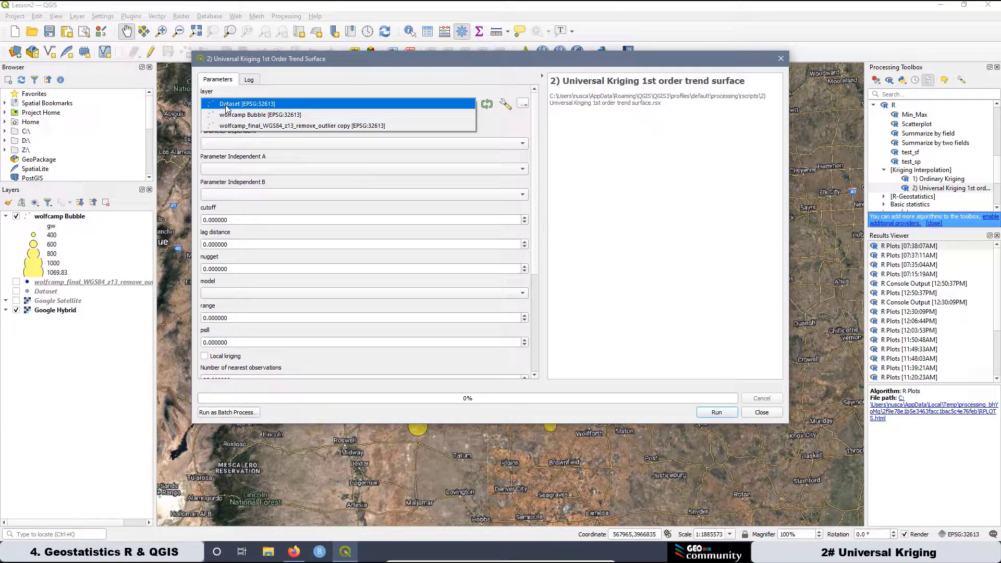
{"action": "left_click", "coordinate": [283, 125]}
{"action": "left_click", "coordinate": [258, 143]}
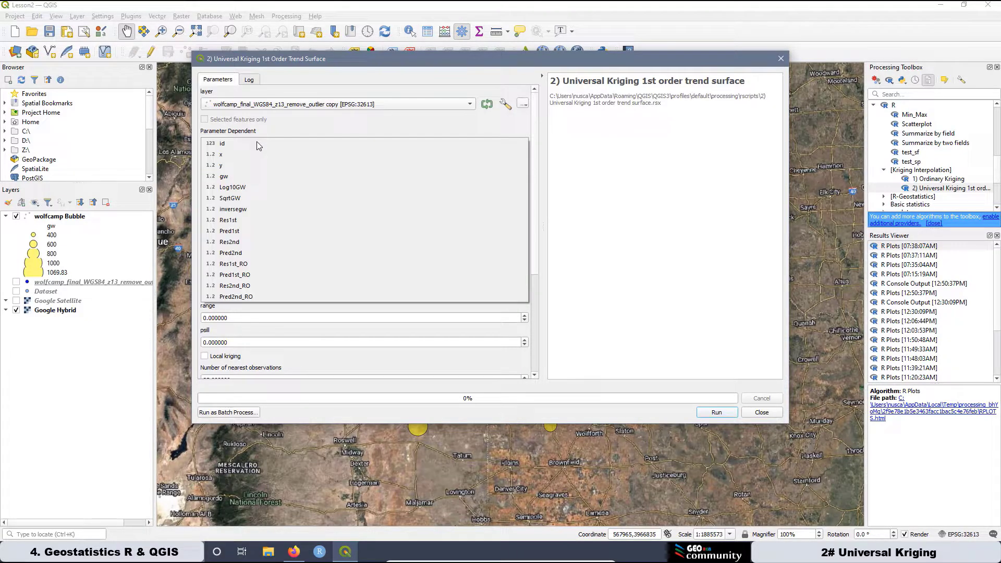
{"action": "left_click", "coordinate": [236, 177]}
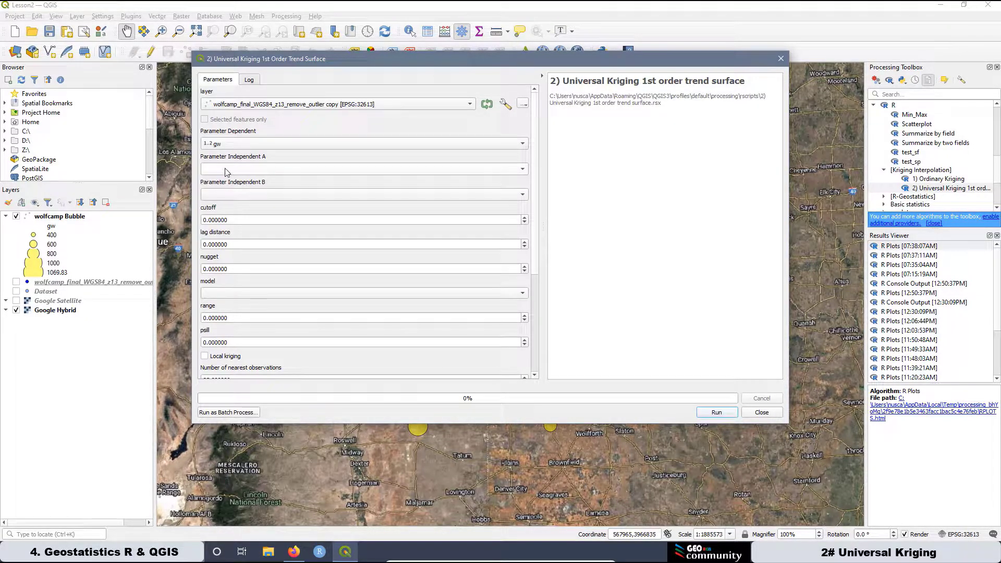
Set independent parameter A to the x field and independent parameter B to the y field.
{"action": "left_click", "coordinate": [227, 173]}
{"action": "left_click", "coordinate": [223, 178]}
{"action": "left_click", "coordinate": [222, 178]}
{"action": "left_click", "coordinate": [226, 181]}
{"action": "left_click", "coordinate": [226, 198]}
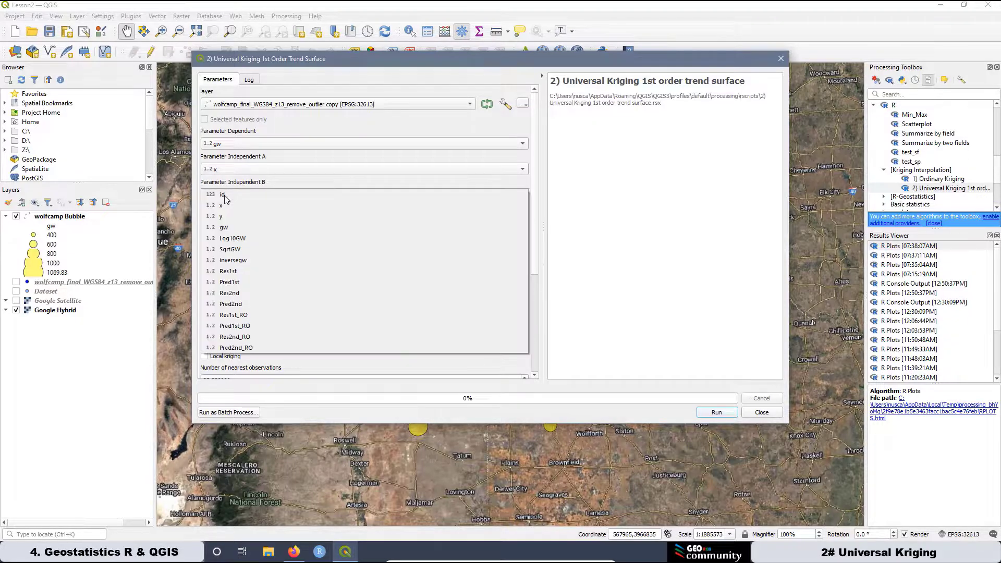
{"action": "left_click", "coordinate": [223, 216]}
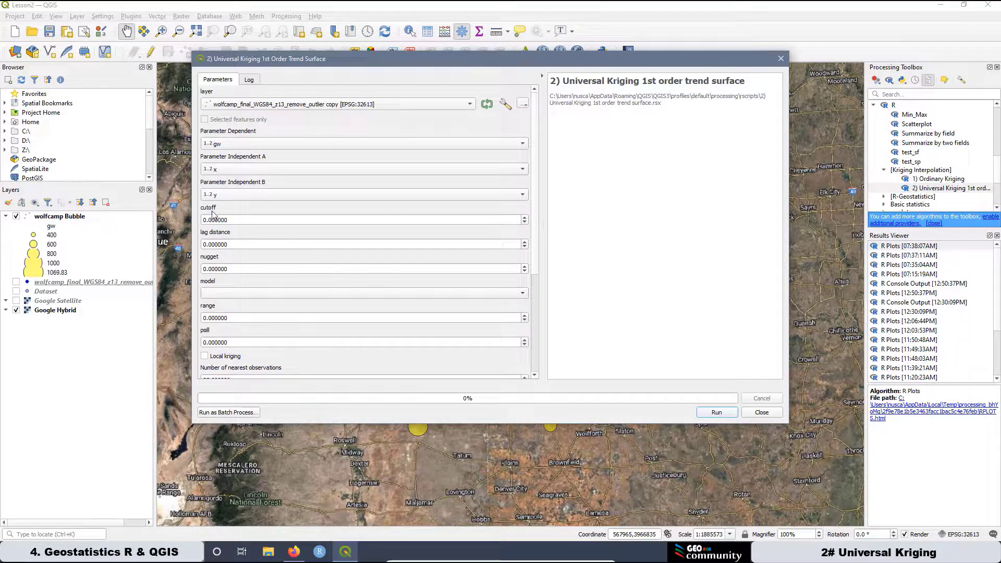
Set the variogram cutoff to 150000 and the lag distance to 15000.
{"action": "scroll", "coordinate": [263, 259], "scroll_direction": "down", "scroll_amount": 4}
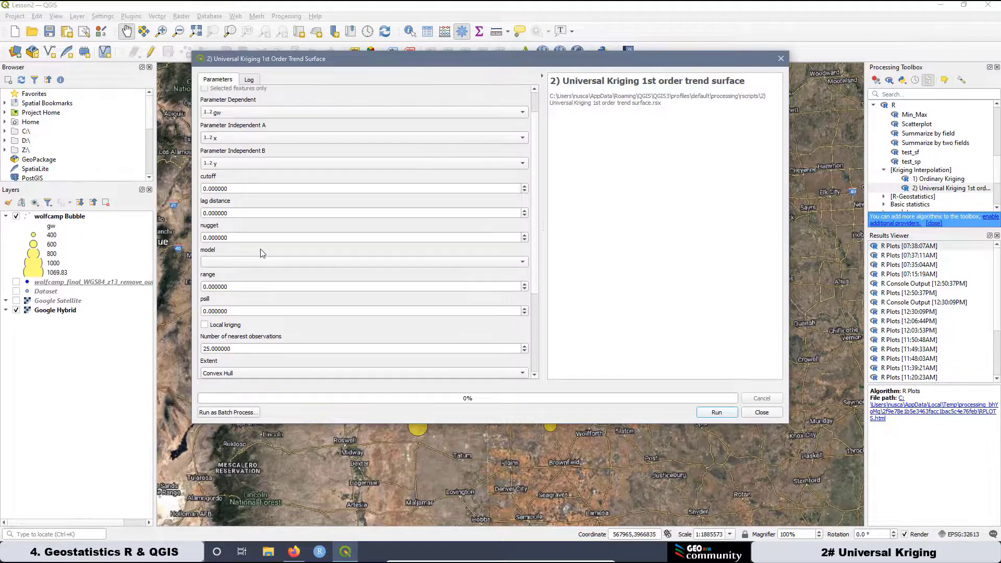
{"action": "scroll", "coordinate": [259, 242], "scroll_direction": "up", "scroll_amount": 3}
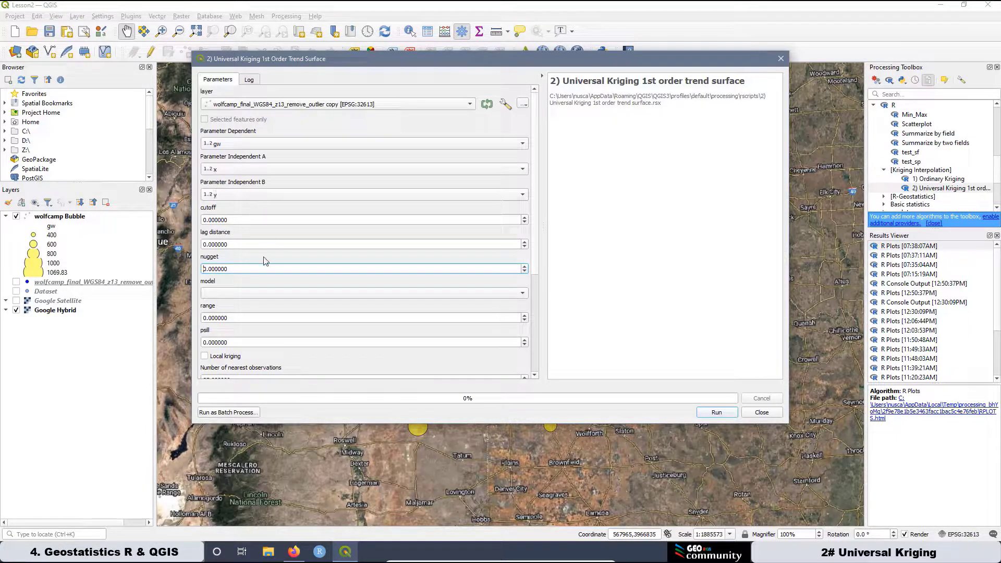
{"action": "scroll", "coordinate": [215, 194], "scroll_direction": "down", "scroll_amount": 3}
{"action": "left_click", "coordinate": [231, 220]}
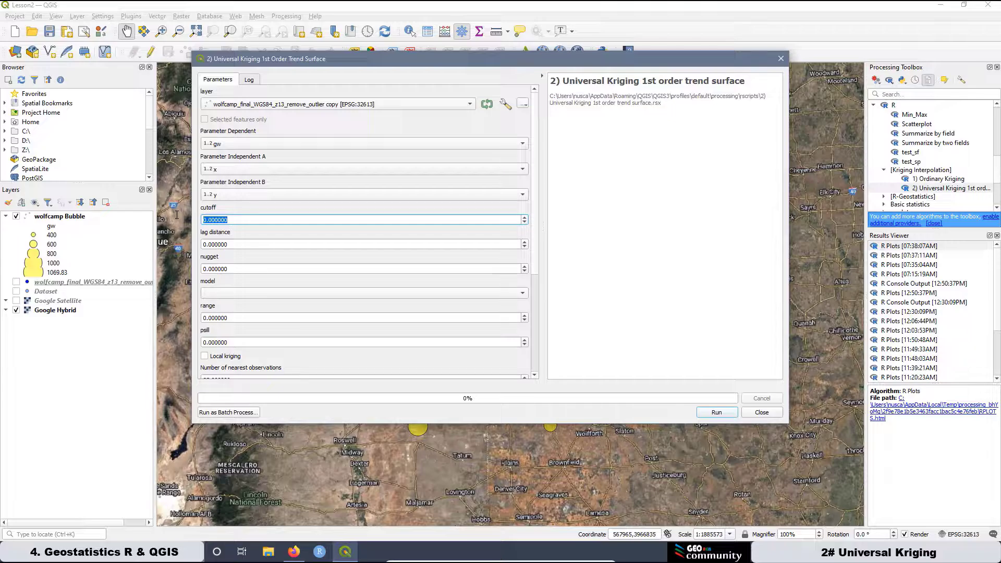
{"action": "type", "text": "1"}
{"action": "type", "text": "5000"}
{"action": "key", "text": "Tab"}
{"action": "type", "text": "1"}
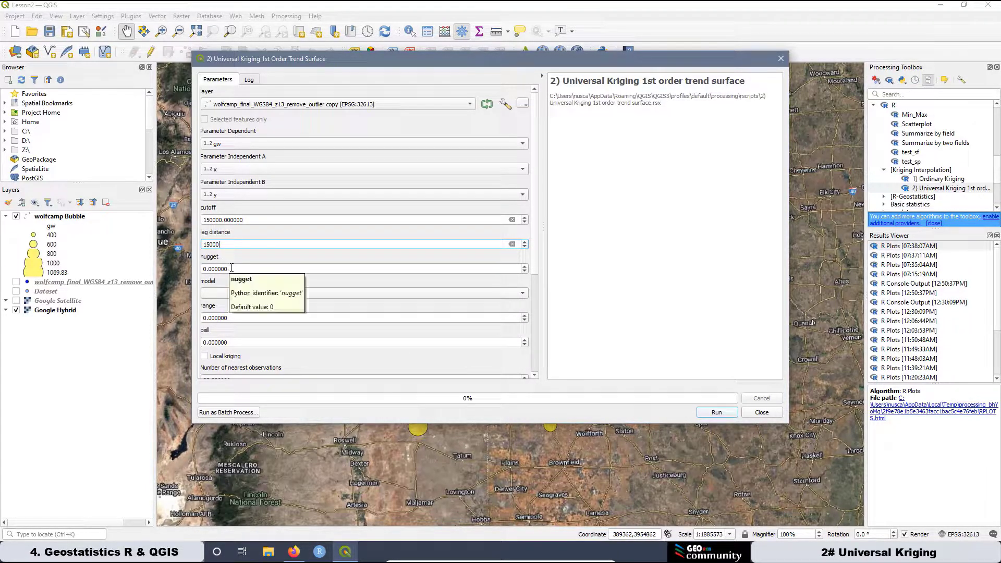
Set the nugget to 1000 and choose the Sph variogram model.
{"action": "key", "text": "Tab"}
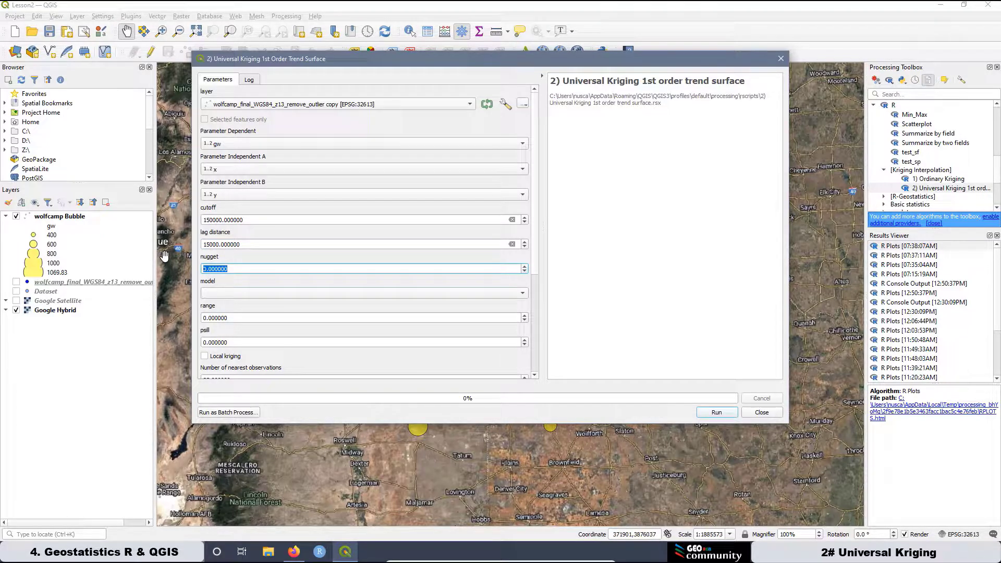
{"action": "type", "text": "1"}
{"action": "left_click", "coordinate": [219, 293]}
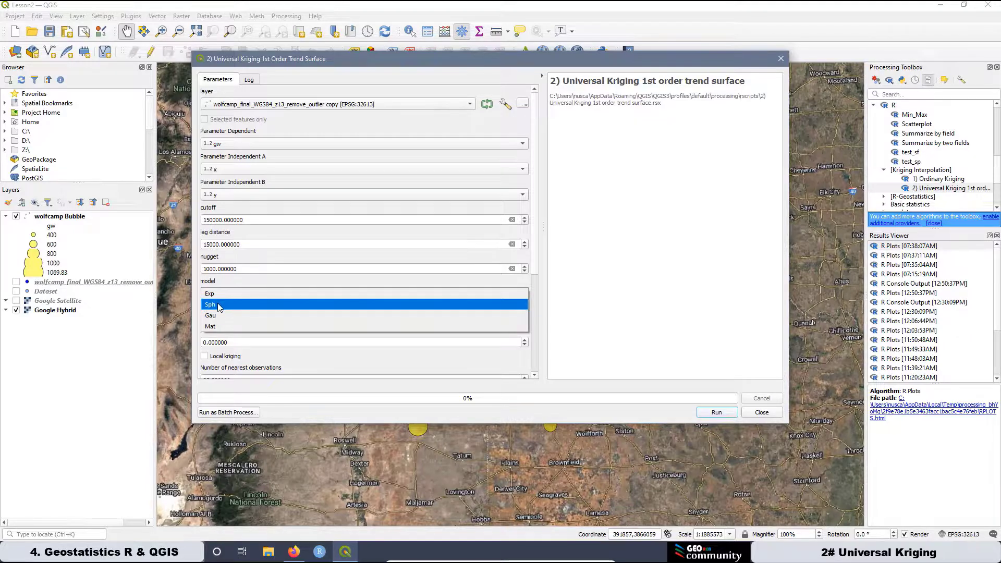
{"action": "left_click", "coordinate": [219, 304]}
Set the variogram range to 150000 and the psill to 3000.
{"action": "double_click", "coordinate": [236, 319]}
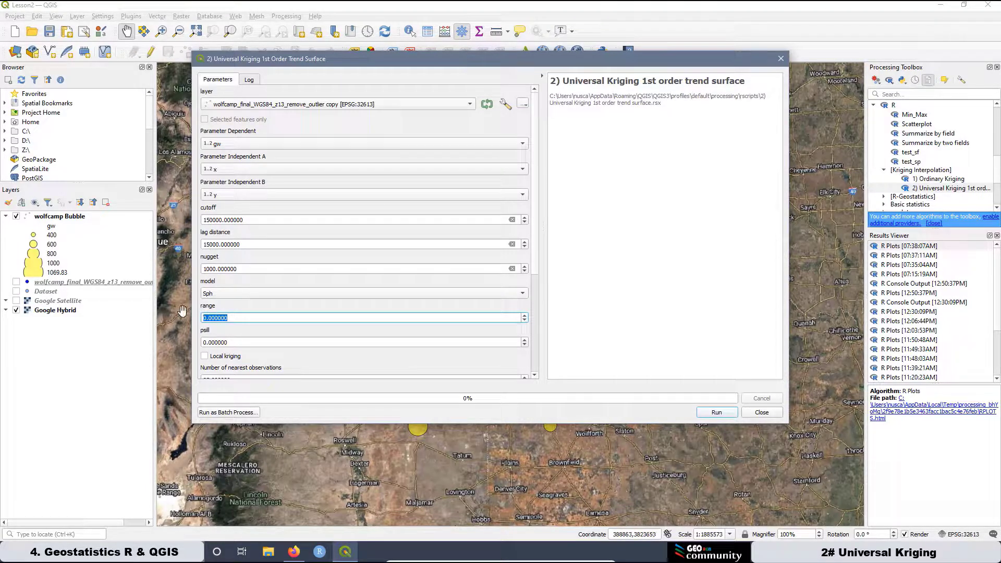
{"action": "type", "text": "15"}
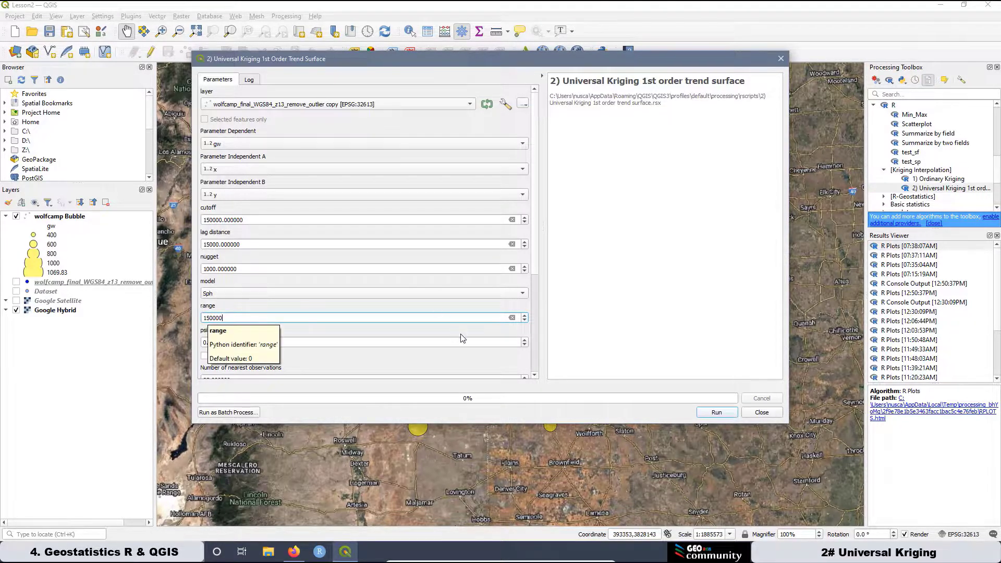
{"action": "left_click", "coordinate": [535, 375]}
{"action": "left_click", "coordinate": [536, 375]}
{"action": "left_click", "coordinate": [536, 376]}
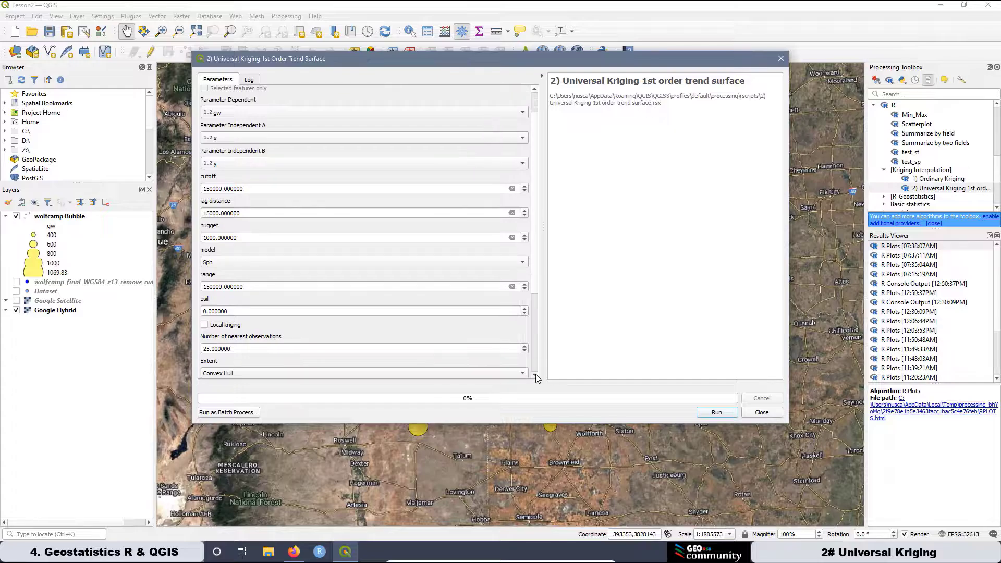
{"action": "left_click_drag", "start_coordinate": [234, 310], "coordinate": [163, 311]}
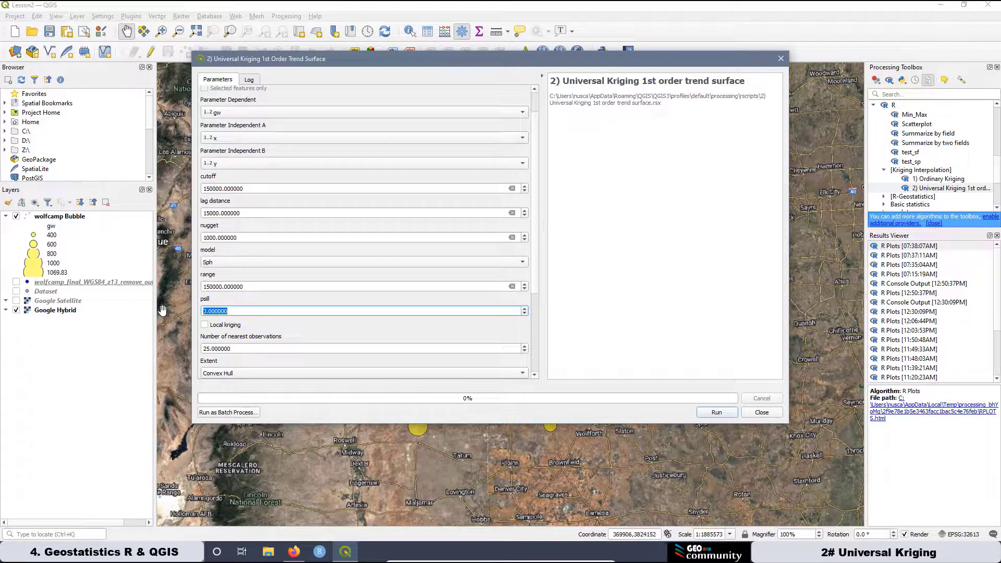
{"action": "type", "text": "3"}
{"action": "left_click", "coordinate": [535, 375]}
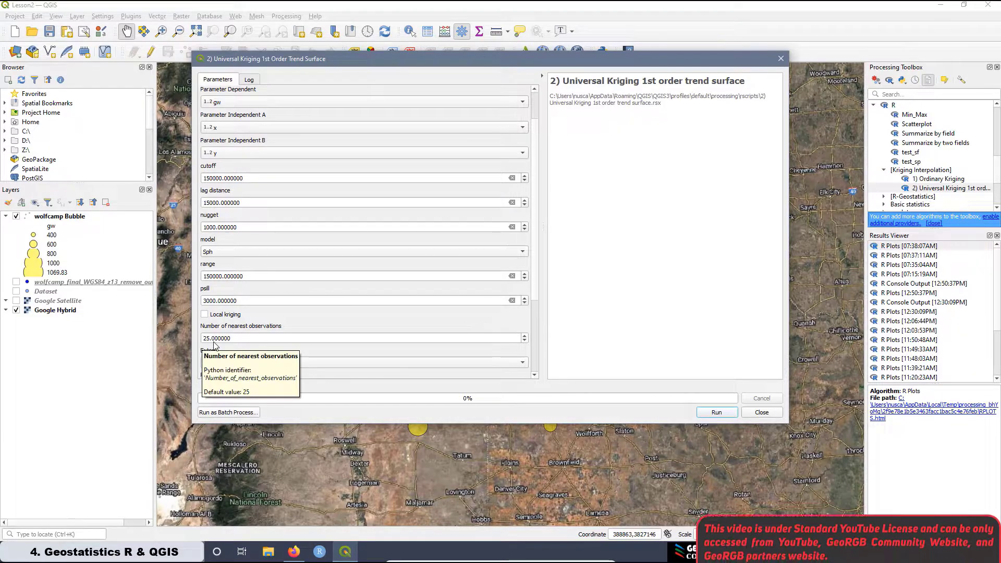
{"action": "left_click_drag", "start_coordinate": [680, 57], "coordinate": [728, 425]}
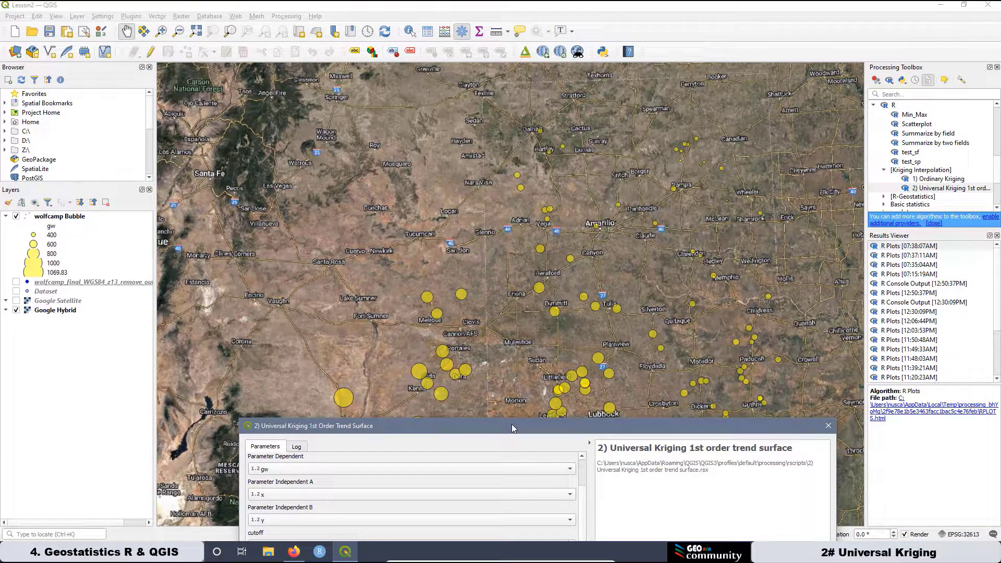
{"action": "left_click_drag", "start_coordinate": [511, 424], "coordinate": [485, 85]}
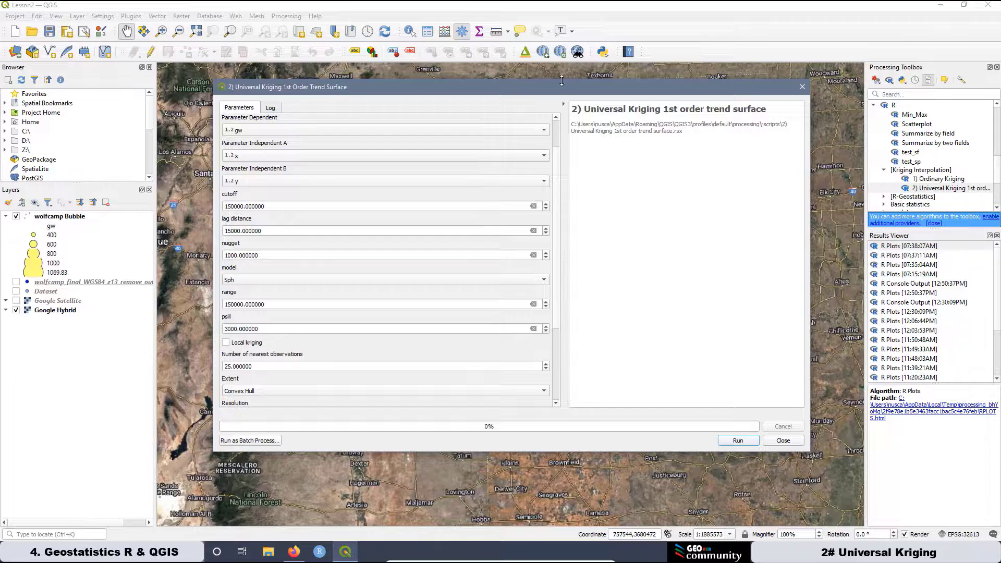
{"action": "left_click_drag", "start_coordinate": [570, 88], "coordinate": [572, 398]}
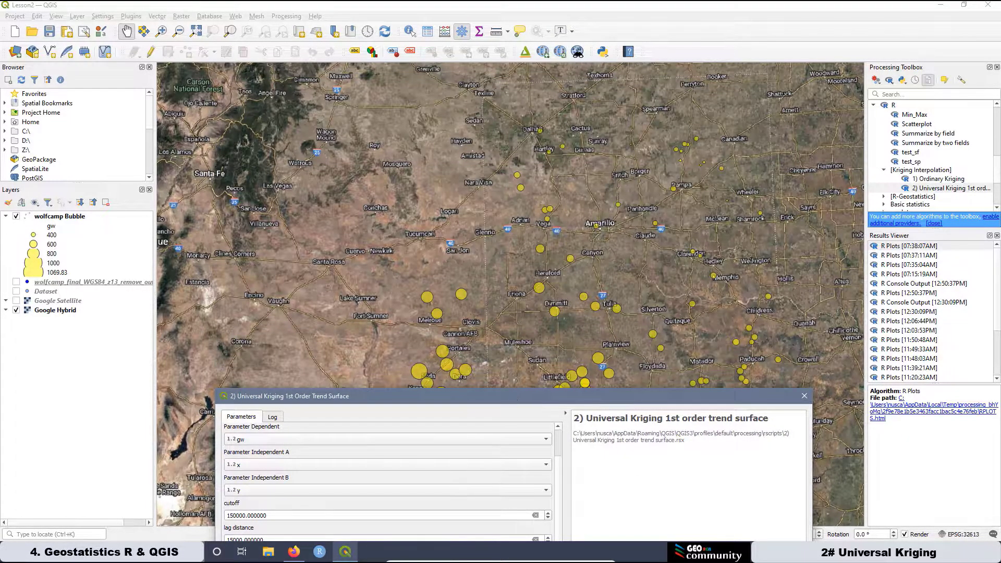
{"action": "left_click_drag", "start_coordinate": [513, 399], "coordinate": [481, 92]}
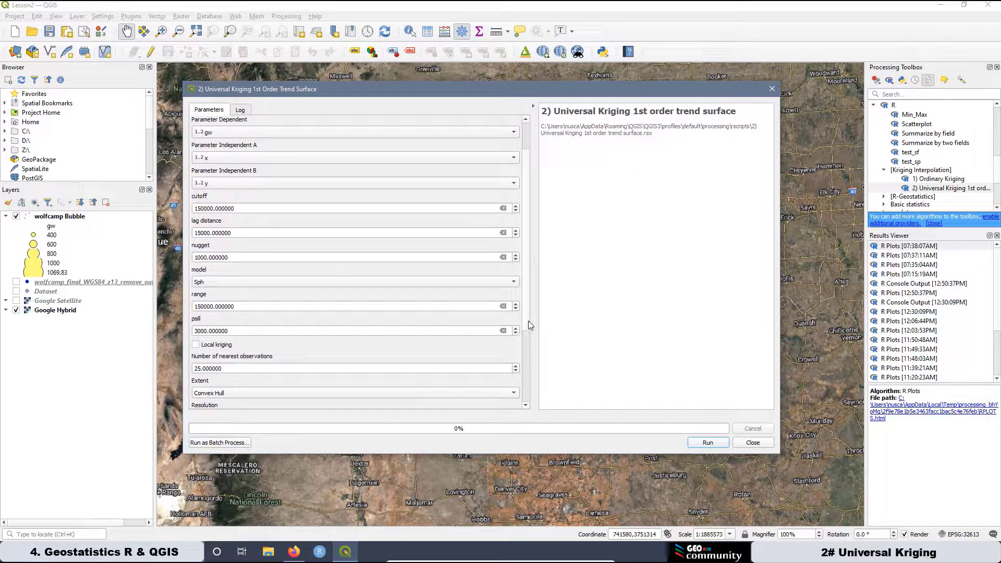
{"action": "scroll", "coordinate": [527, 341], "scroll_direction": "down", "scroll_amount": 2}
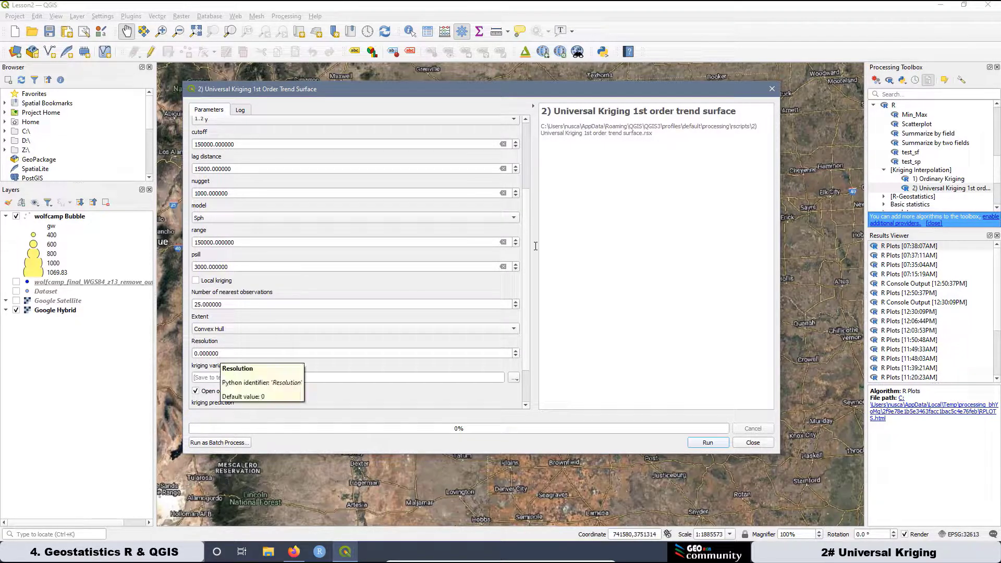
Run the Distance matrix tool on the wolfcamp points without outliers, using id as both the input and target unique ID field.
{"action": "left_click", "coordinate": [900, 94]}
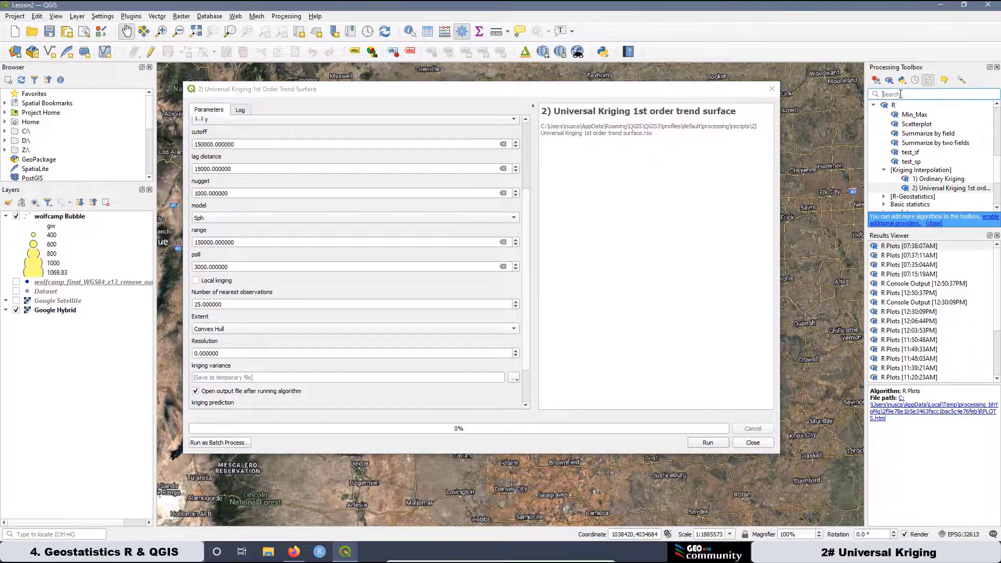
{"action": "type", "text": "matrix"}
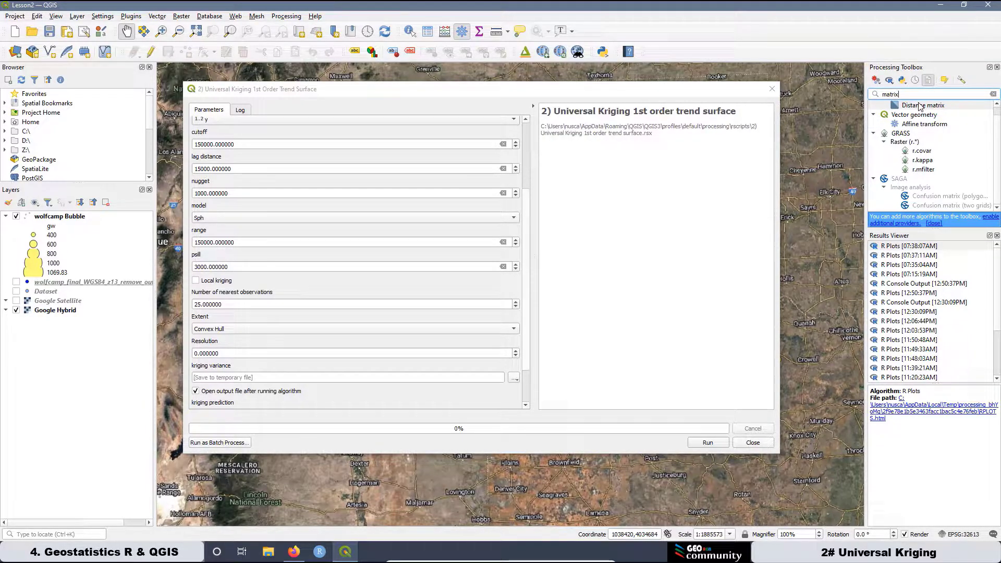
{"action": "double_click", "coordinate": [921, 106]}
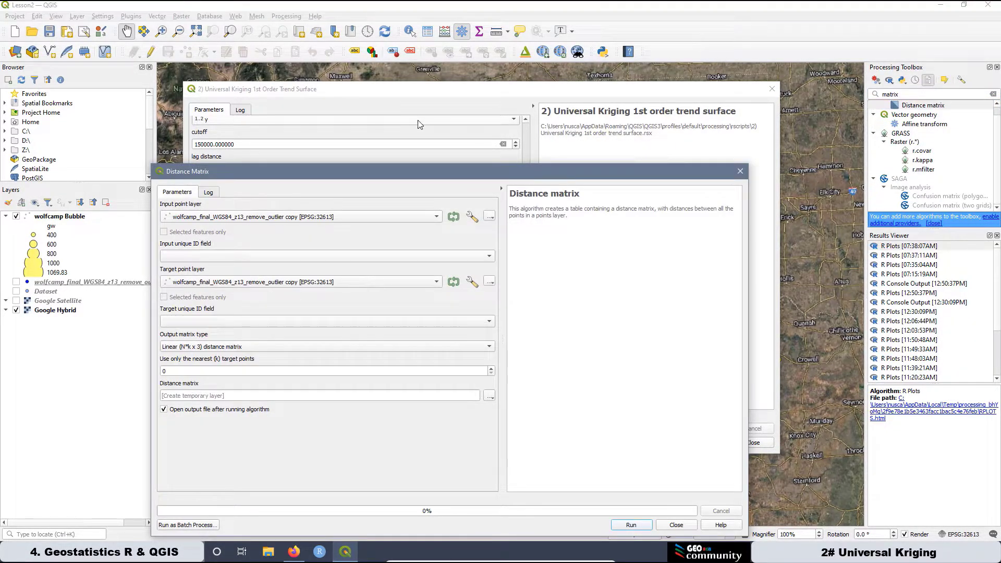
{"action": "left_click", "coordinate": [192, 256]}
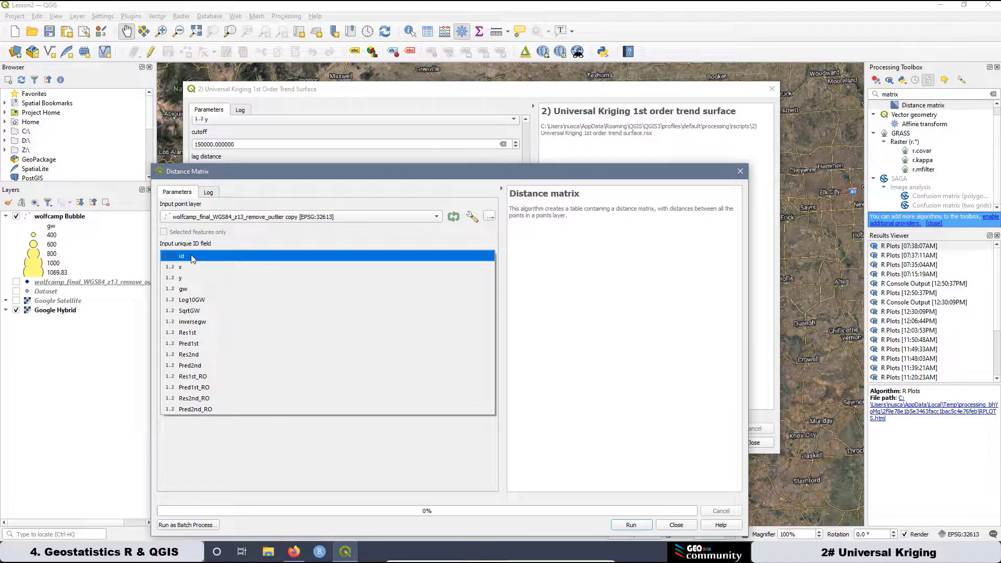
{"action": "left_click", "coordinate": [192, 257]}
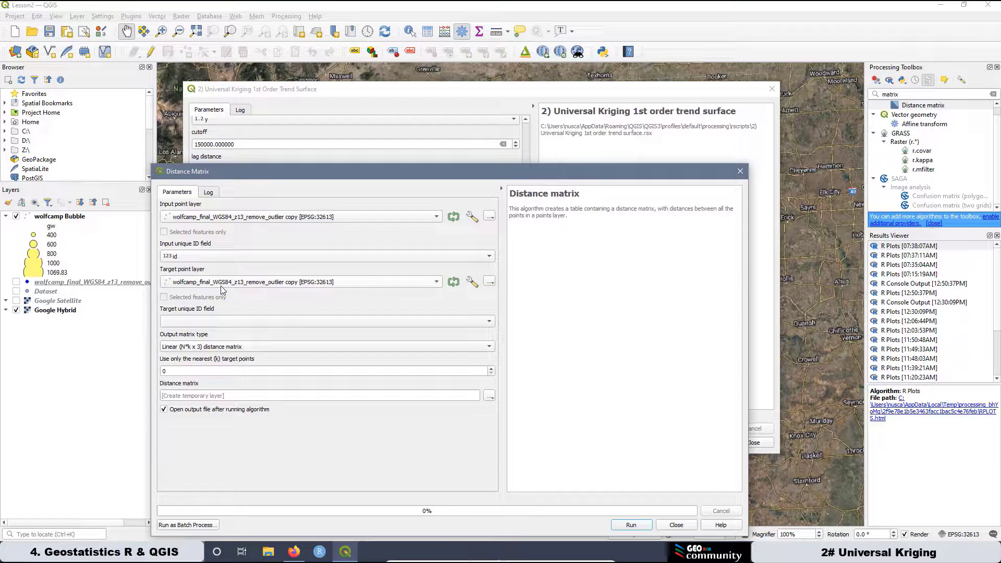
{"action": "left_click", "coordinate": [174, 322]}
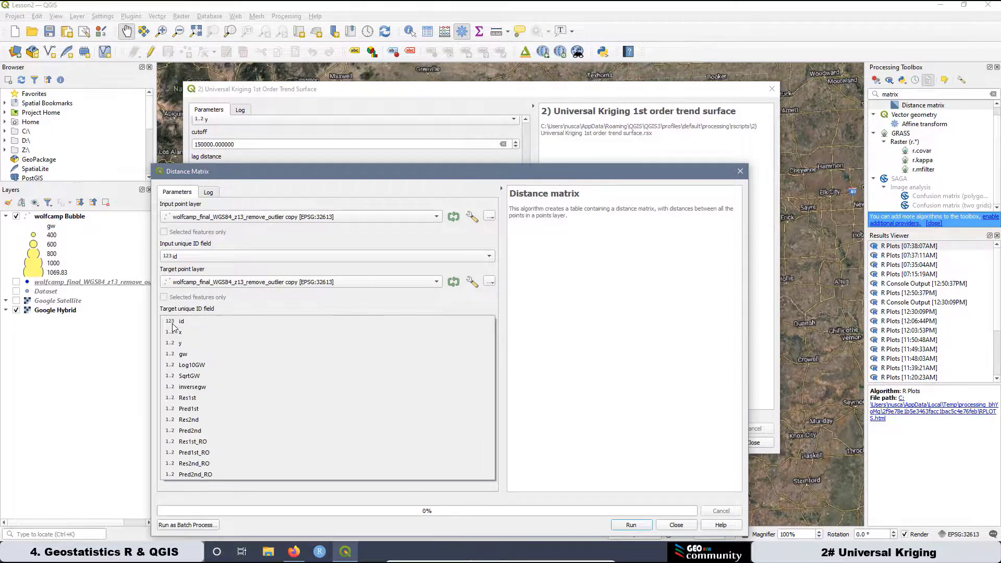
{"action": "left_click", "coordinate": [179, 322]}
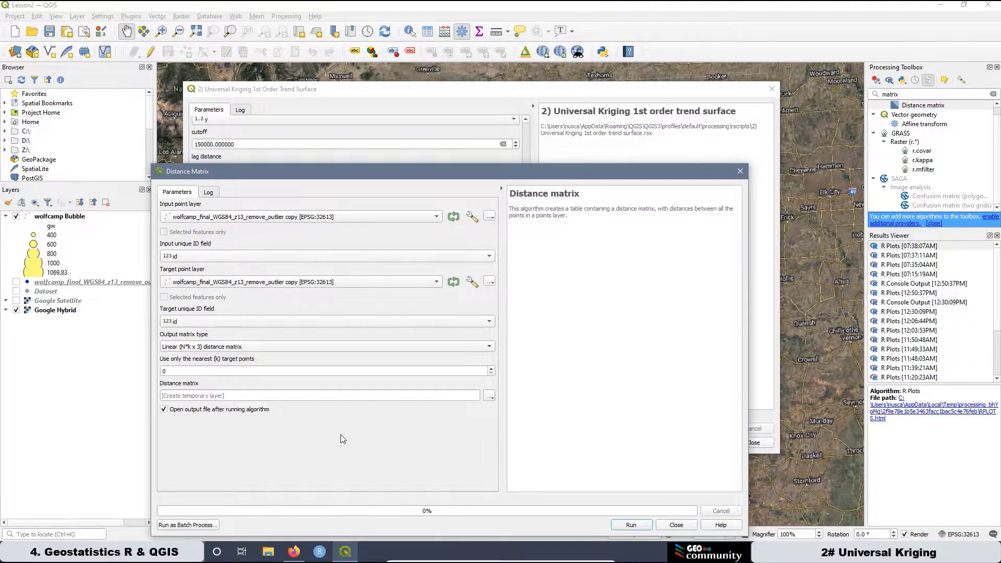
{"action": "left_click", "coordinate": [631, 525]}
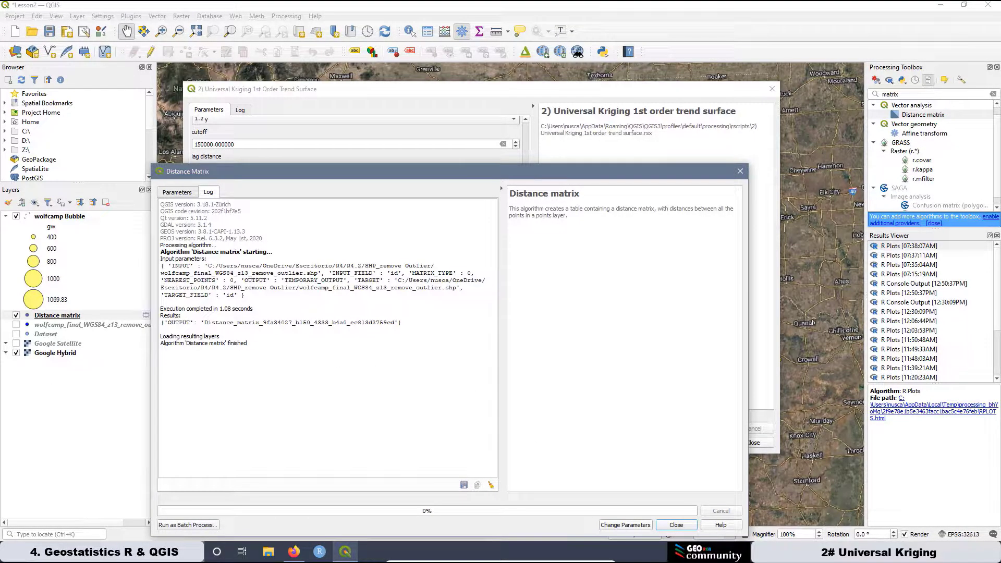
View the attribute table of the Distance matrix layer and uncover the sample points on the map.
{"action": "right_click", "coordinate": [75, 315]}
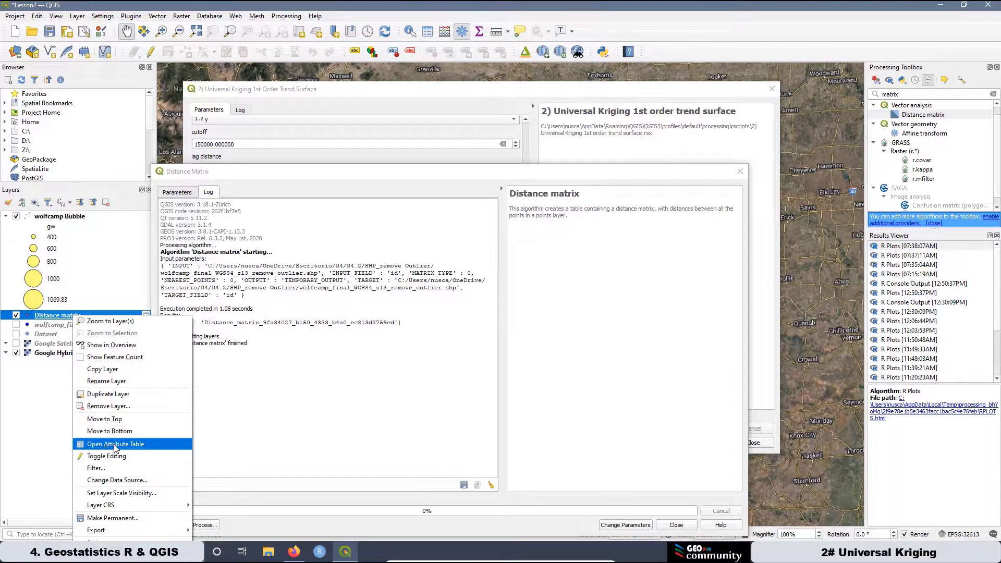
{"action": "left_click", "coordinate": [116, 447]}
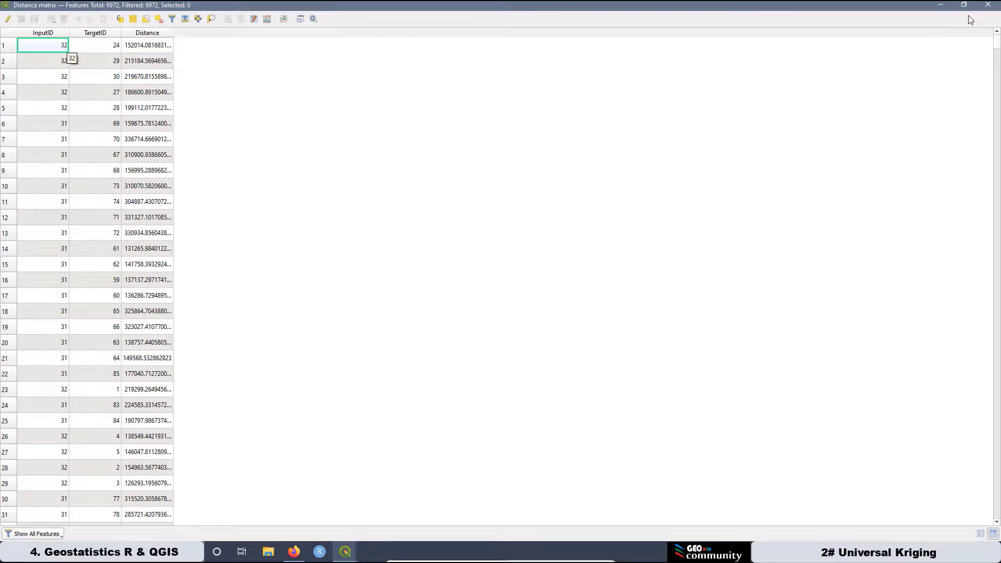
{"action": "left_click", "coordinate": [935, 4]}
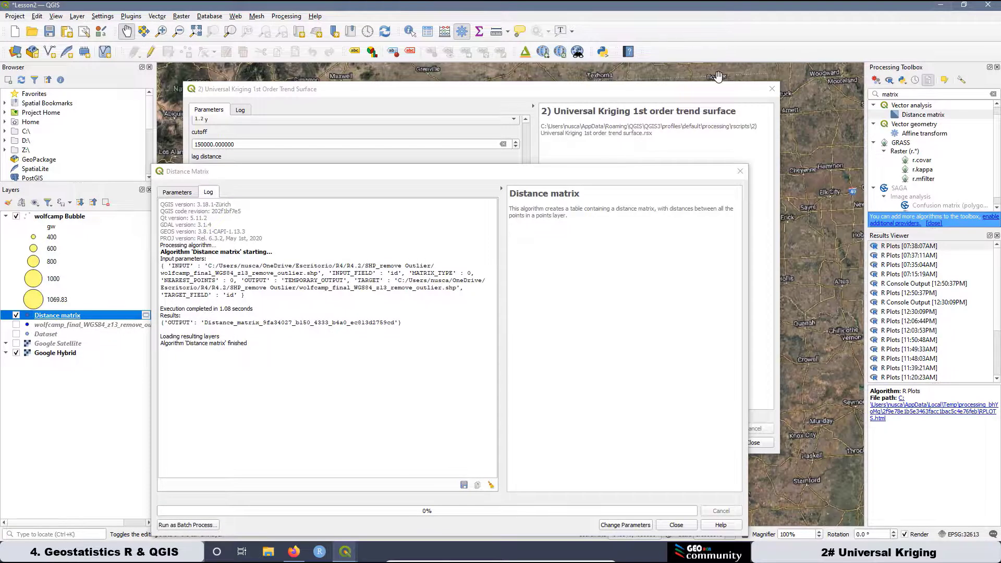
{"action": "left_click_drag", "start_coordinate": [704, 91], "coordinate": [701, 327]}
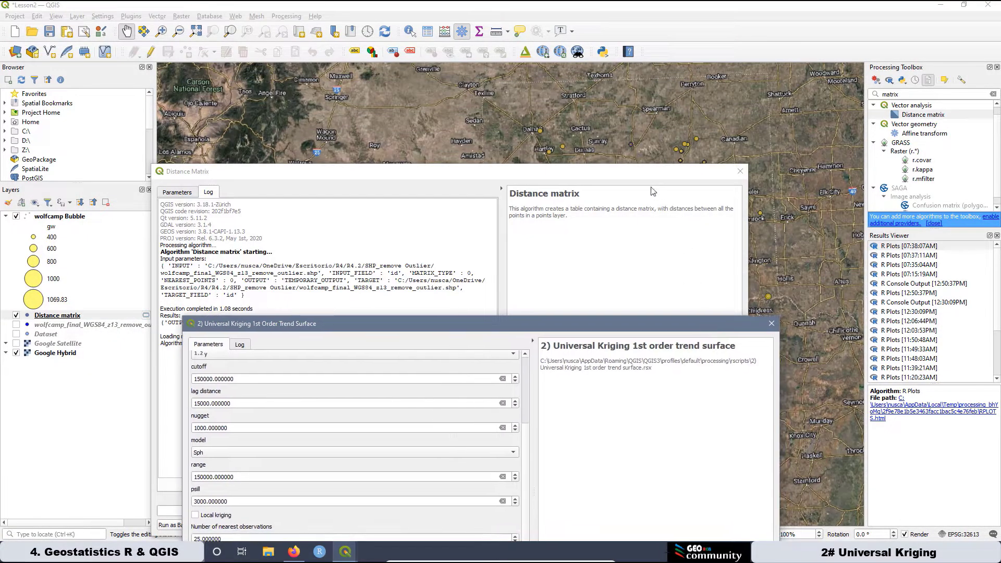
{"action": "left_click_drag", "start_coordinate": [598, 177], "coordinate": [676, 364]}
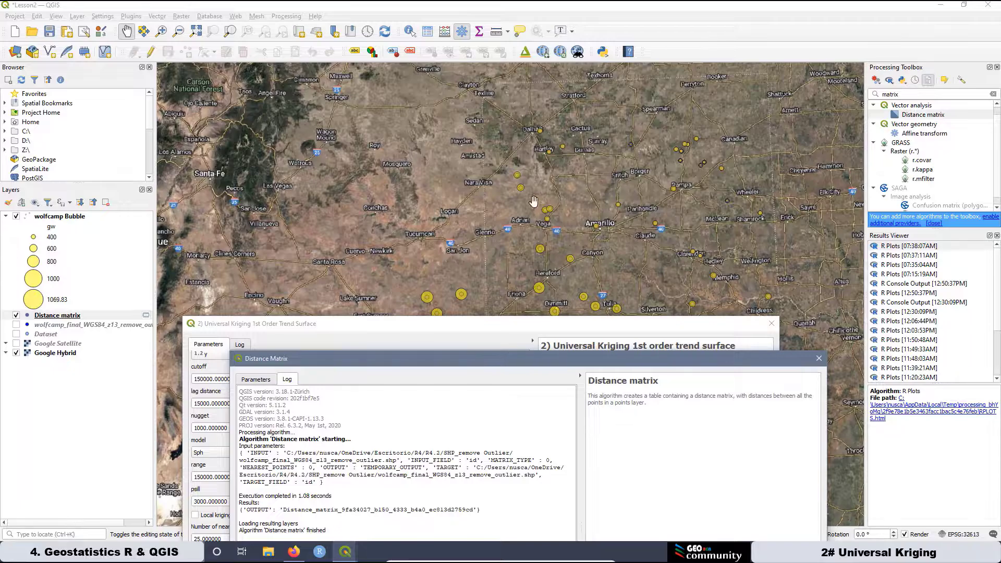
Sort the distance matrix table by Distance in both directions to examine the longest and shortest distances between points, and close the table.
{"action": "left_click", "coordinate": [345, 552]}
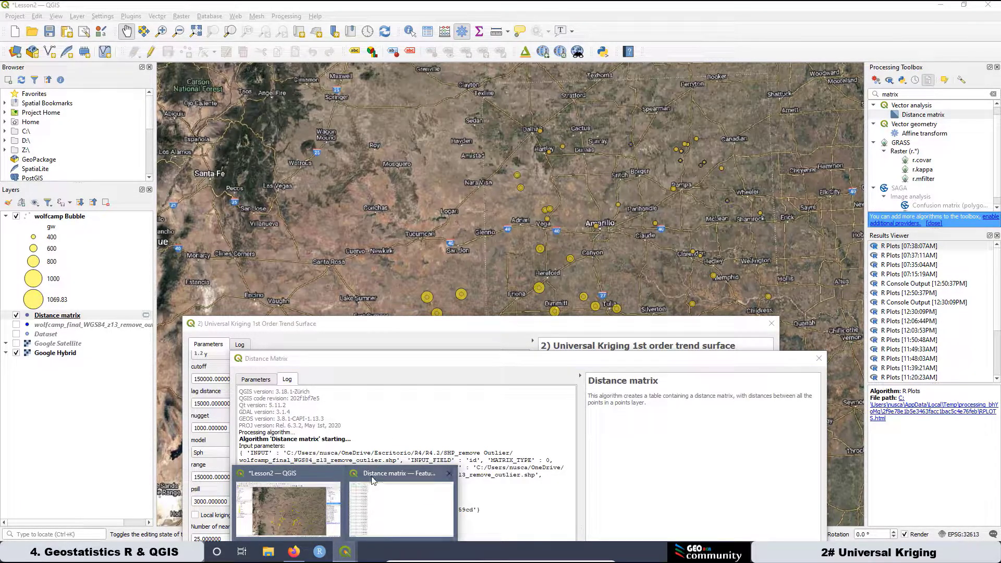
{"action": "left_click", "coordinate": [370, 516]}
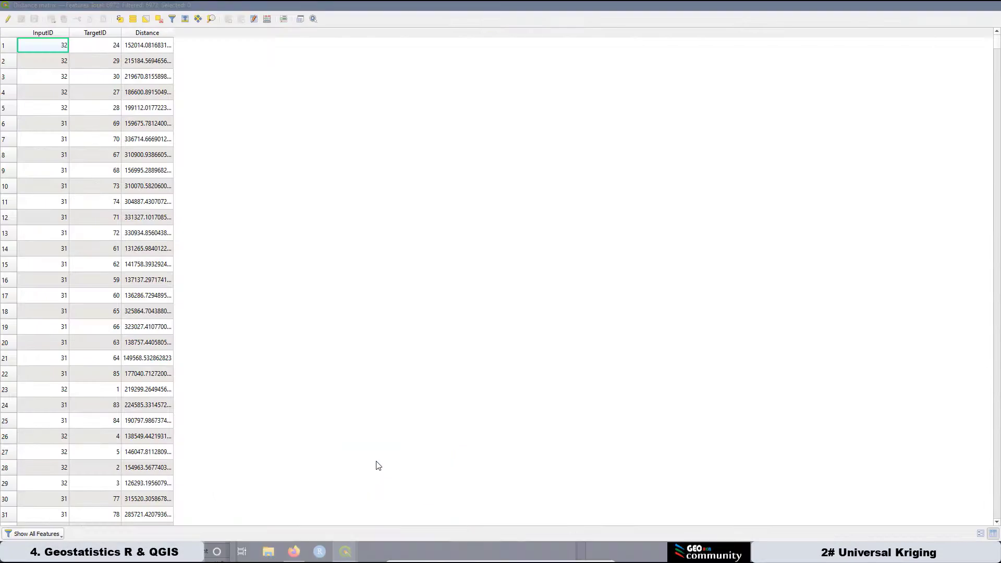
{"action": "left_click", "coordinate": [147, 33]}
{"action": "left_click", "coordinate": [152, 36]}
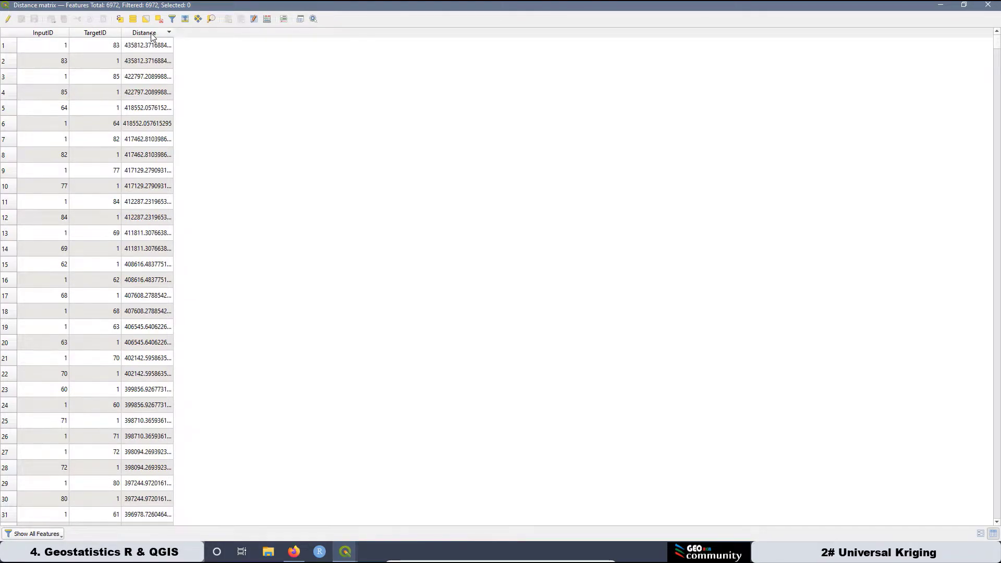
{"action": "left_click", "coordinate": [151, 33]}
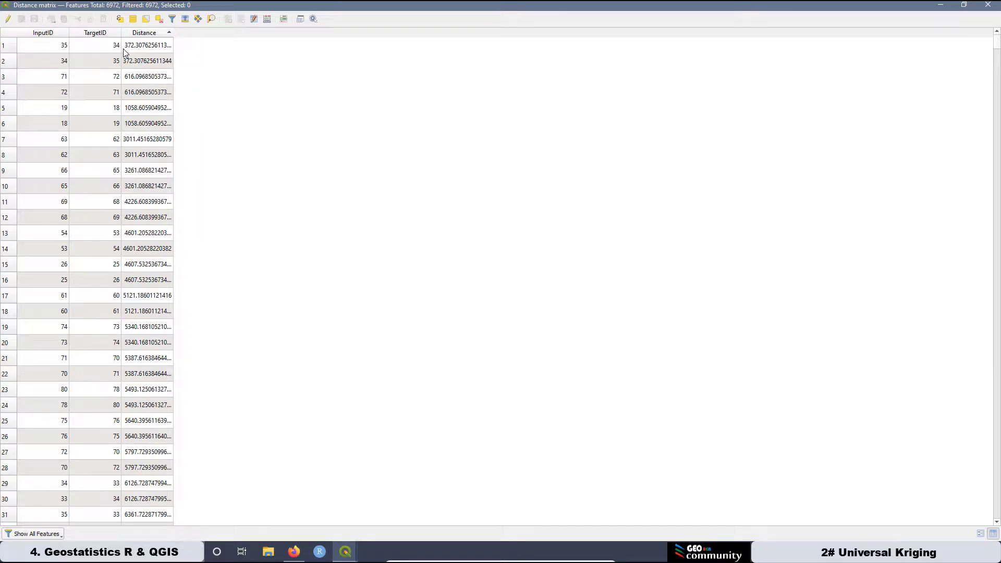
{"action": "left_click", "coordinate": [146, 35]}
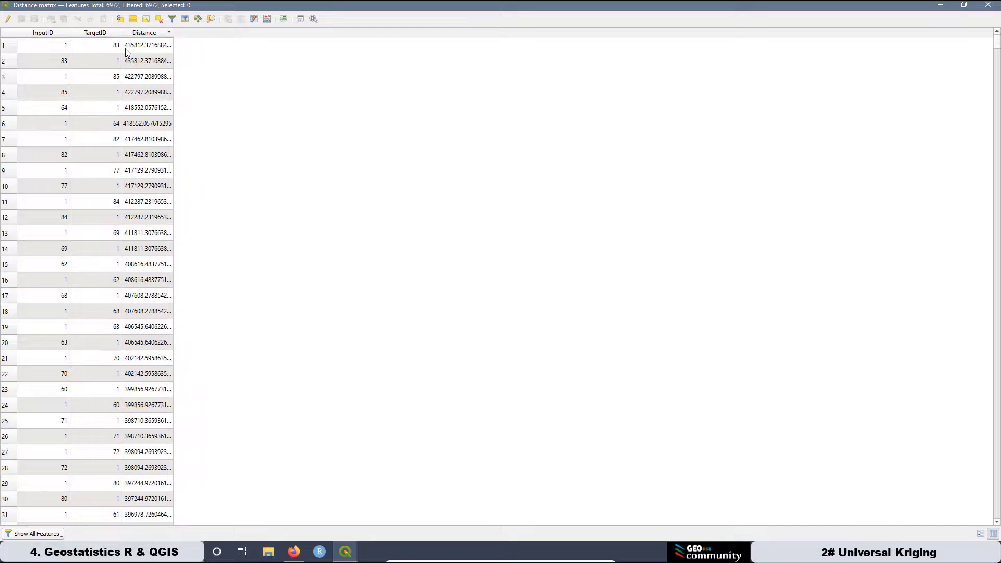
{"action": "left_click", "coordinate": [144, 35]}
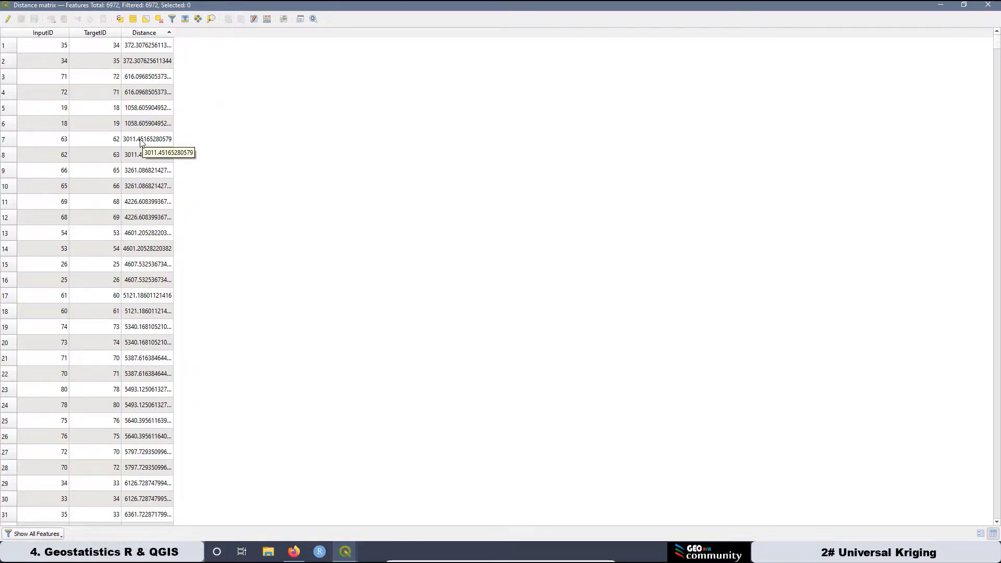
{"action": "left_click", "coordinate": [987, 6]}
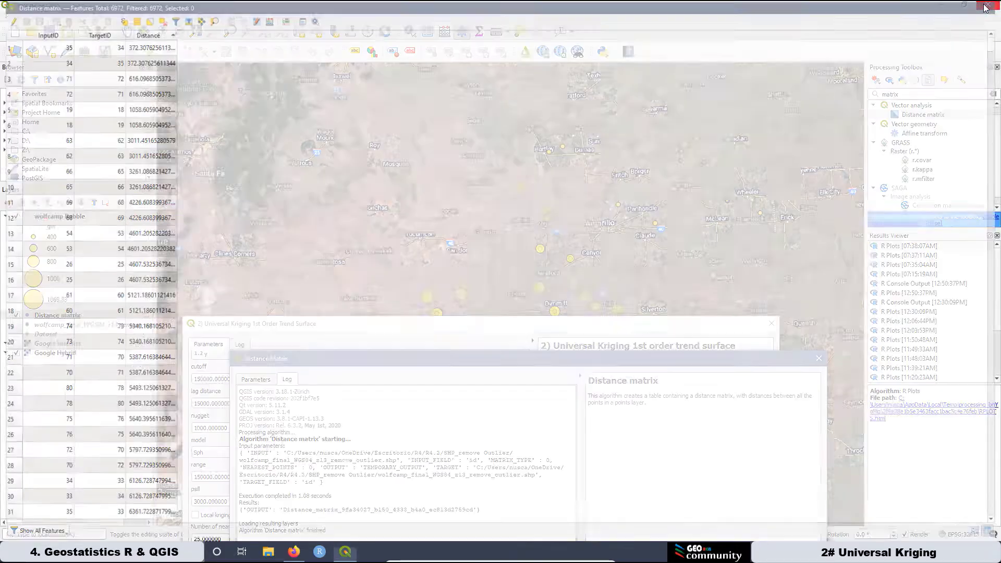
Set the output resolution of the universal kriging to 2500.
{"action": "left_click", "coordinate": [296, 333]}
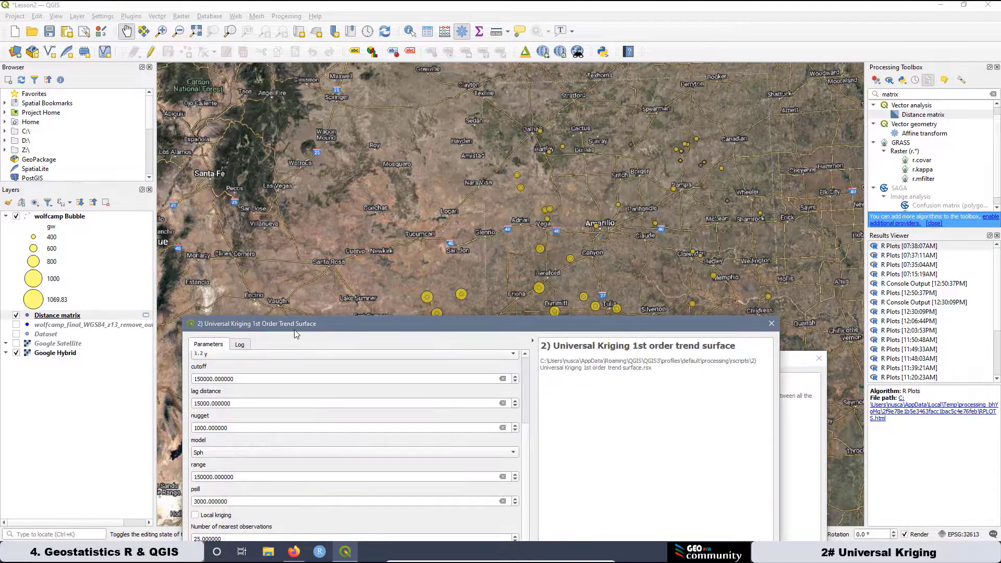
{"action": "left_click_drag", "start_coordinate": [300, 326], "coordinate": [342, 58]}
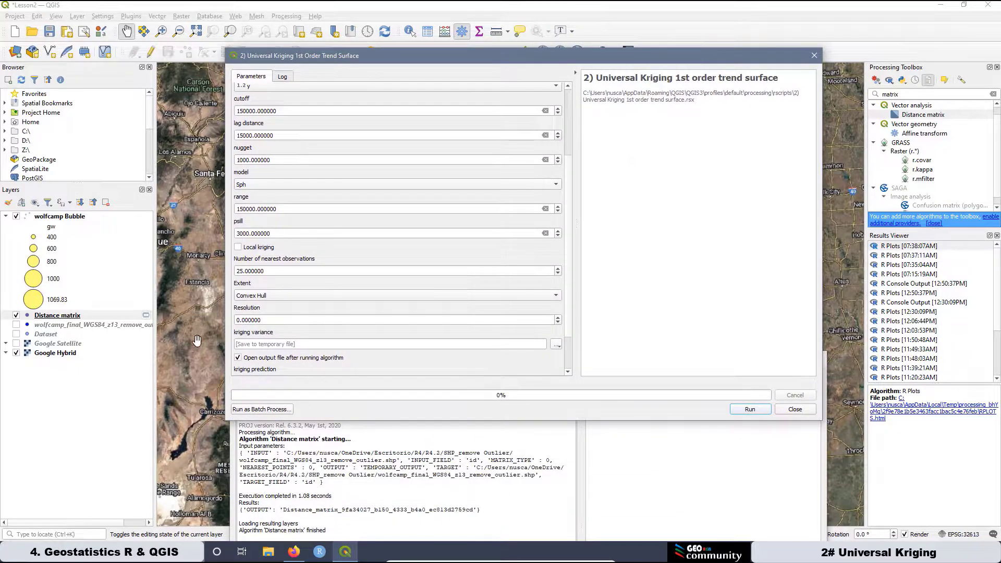
{"action": "double_click", "coordinate": [264, 320]}
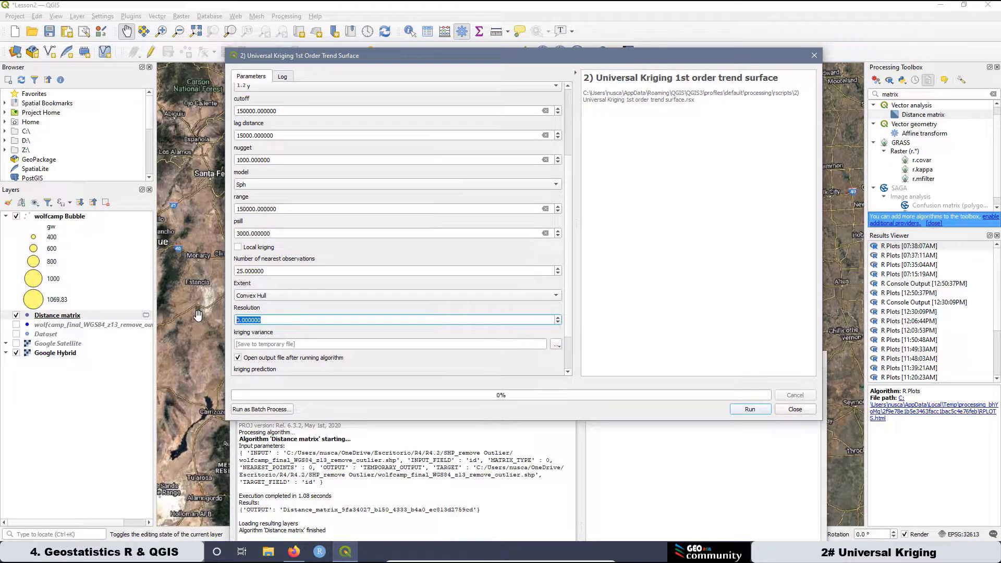
{"action": "type", "text": "2500"}
Choose to save the kriging variance to a file and create a folder named Raster inside R4.2 for it.
{"action": "scroll", "coordinate": [570, 343], "scroll_direction": "down", "scroll_amount": 3}
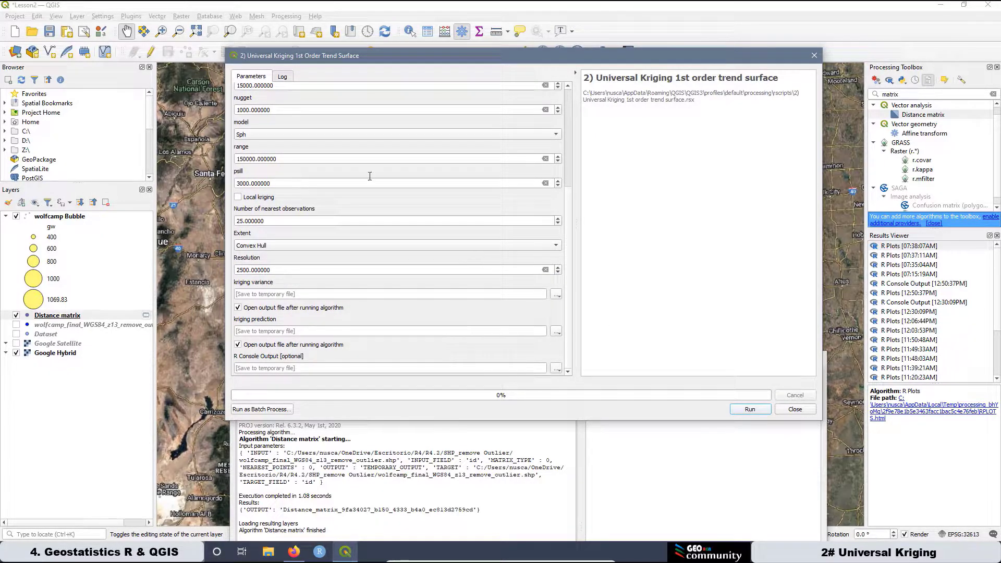
{"action": "left_click", "coordinate": [556, 295]}
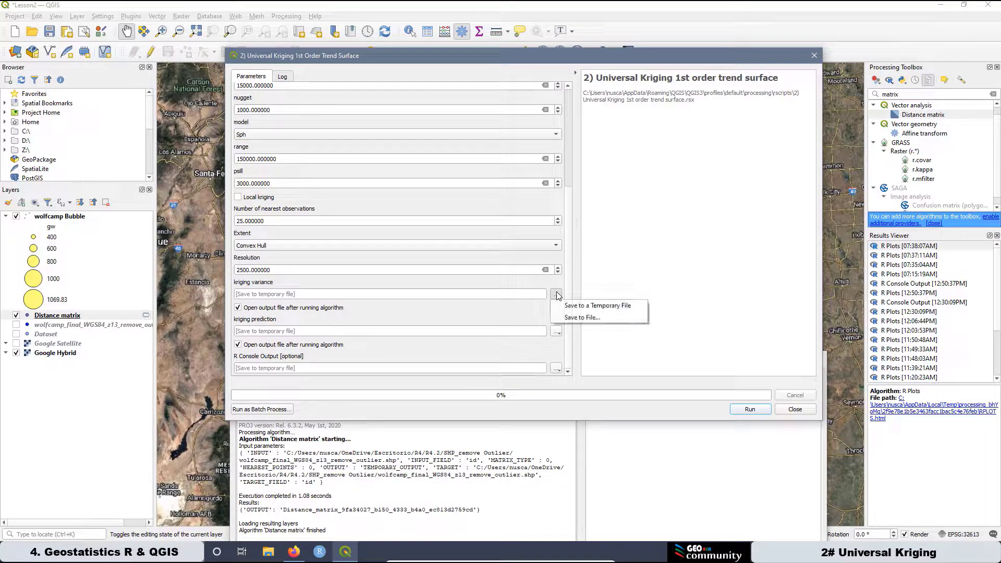
{"action": "left_click", "coordinate": [587, 318]}
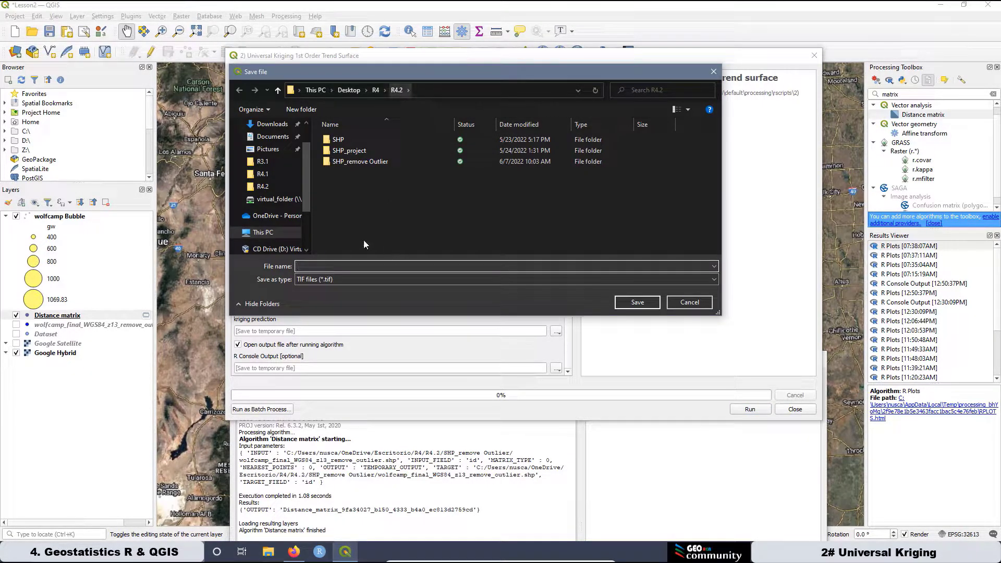
{"action": "right_click", "coordinate": [335, 211]}
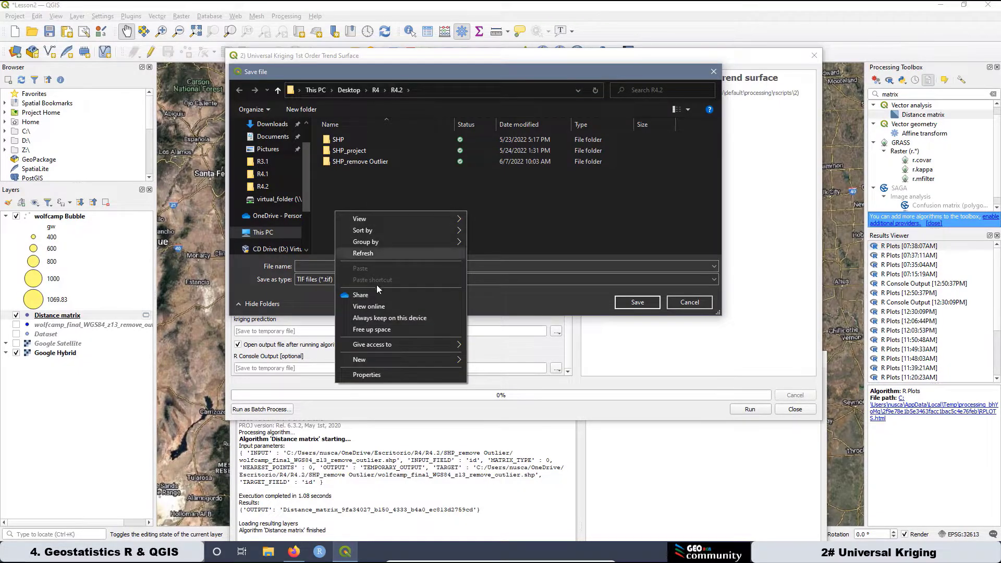
{"action": "mouse_move", "coordinate": [378, 358]}
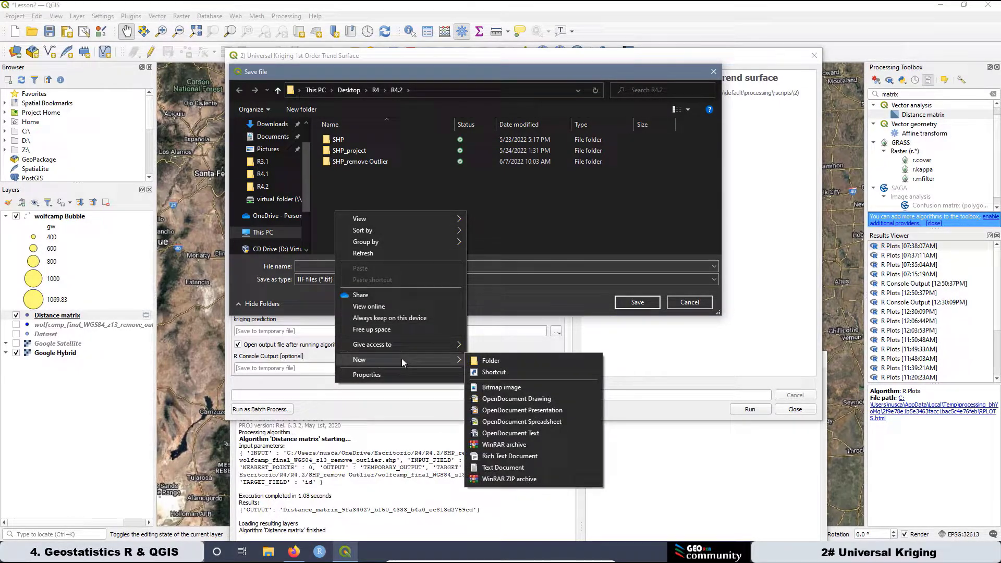
{"action": "left_click", "coordinate": [520, 359]}
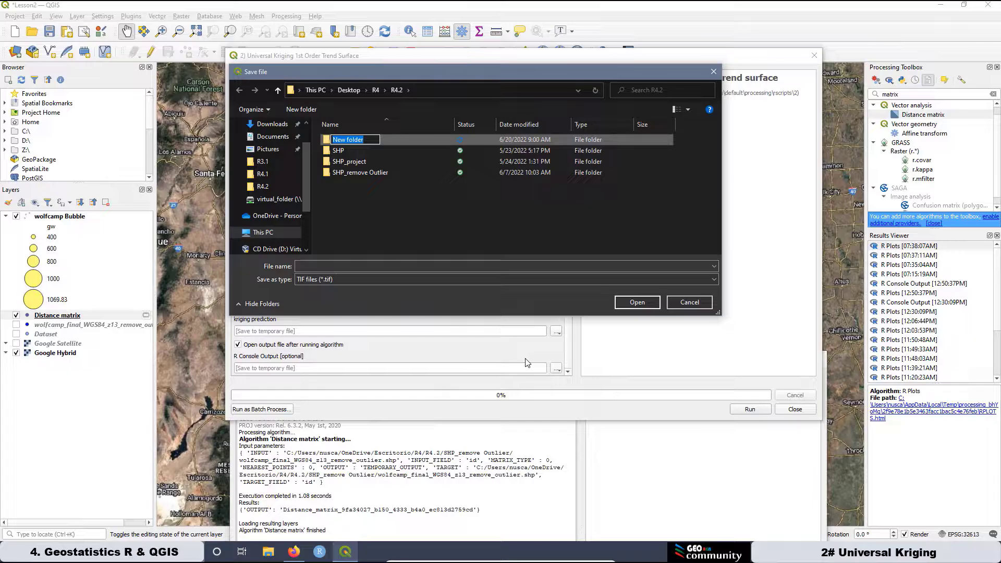
{"action": "type", "text": "Raster"}
{"action": "key", "text": "Return"}
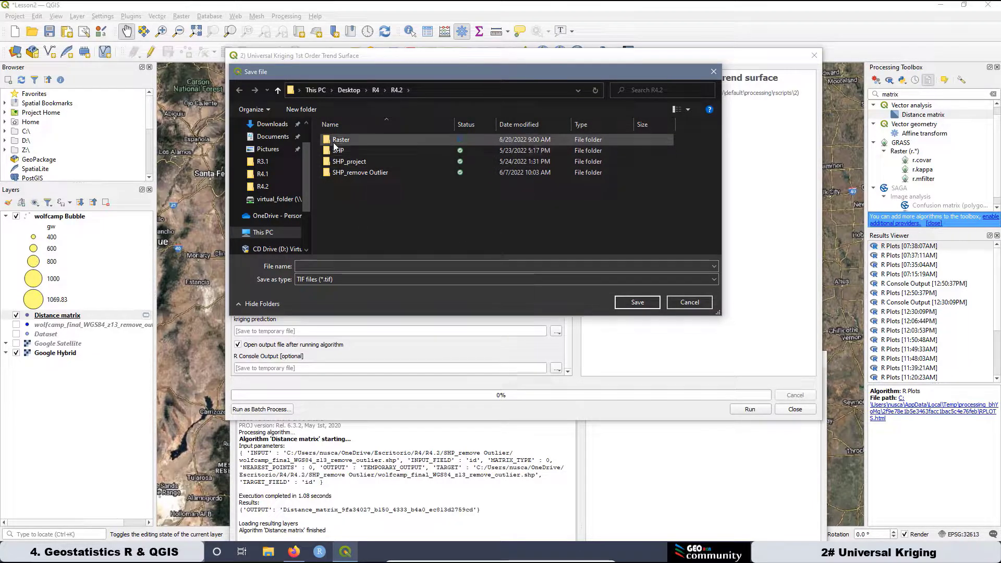
Set the kriging variance output to a TIF file named Prediction inside the Raster folder.
{"action": "double_click", "coordinate": [333, 143]}
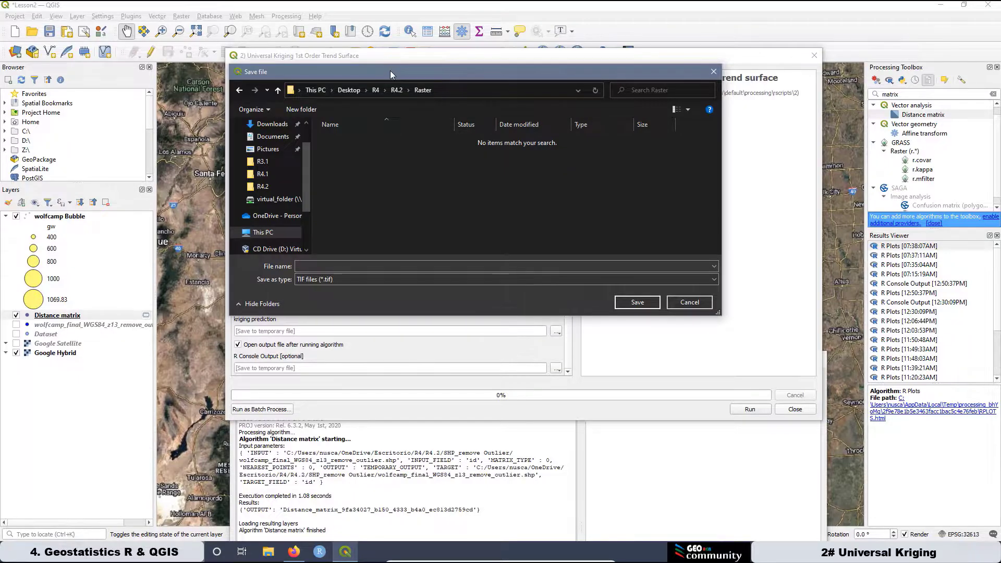
{"action": "left_click_drag", "start_coordinate": [390, 71], "coordinate": [639, 113]}
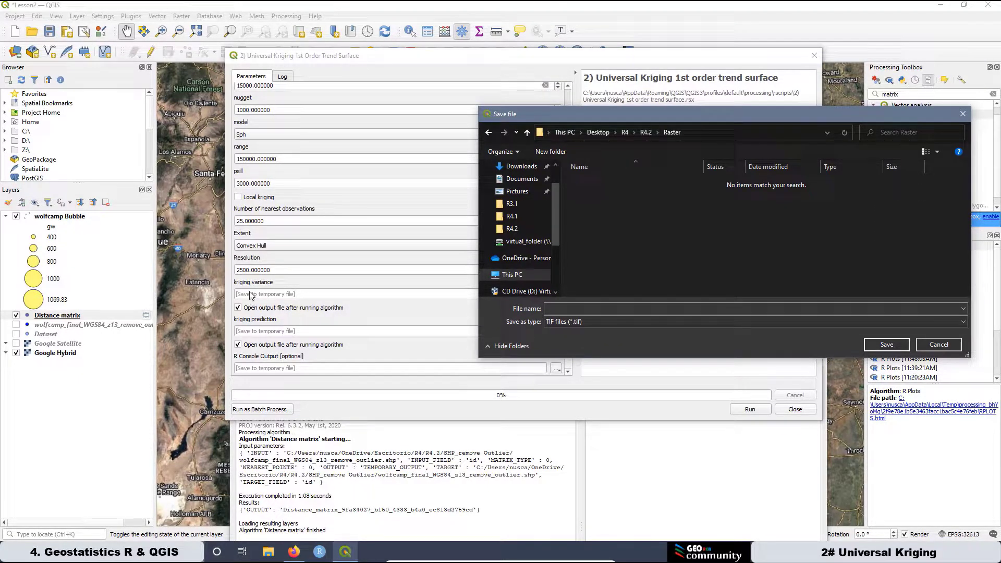
{"action": "left_click", "coordinate": [557, 307]}
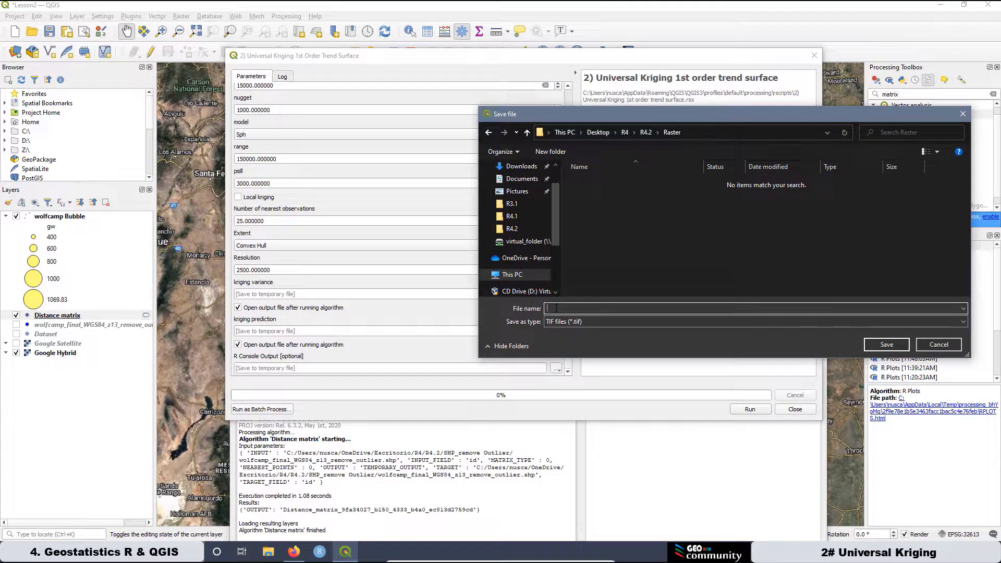
{"action": "type", "text": "Predictionn"}
{"action": "left_click", "coordinate": [889, 348]}
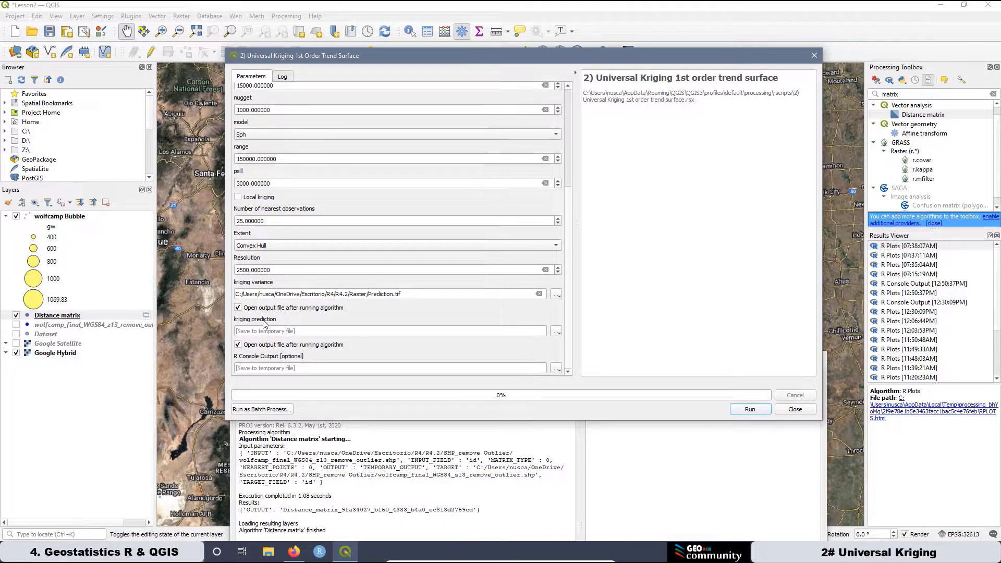
Clear the kriging variance output path and save it as a TIF file named variance in the Raster folder.
{"action": "left_click", "coordinate": [539, 294]}
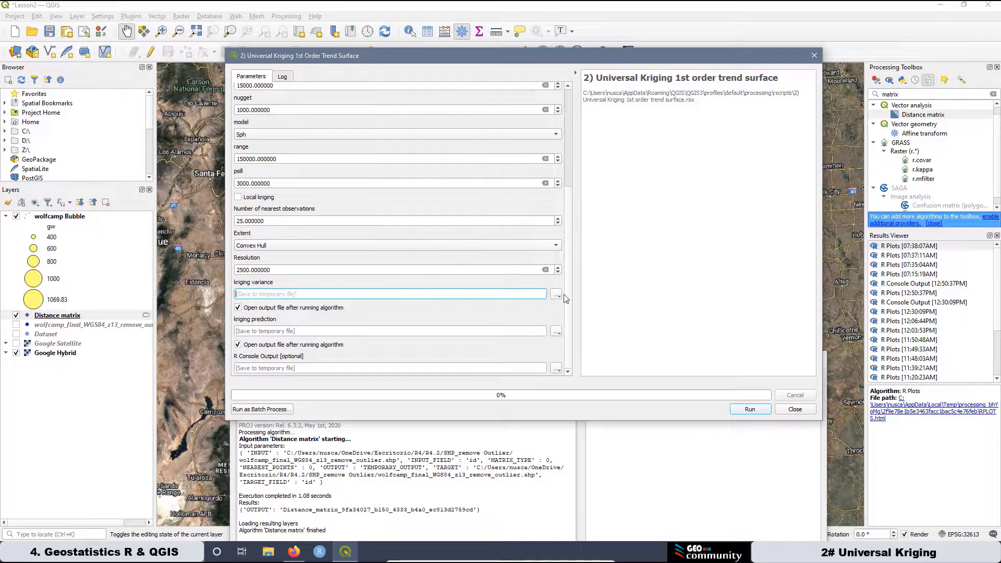
{"action": "left_click", "coordinate": [556, 295]}
{"action": "left_click", "coordinate": [589, 319]}
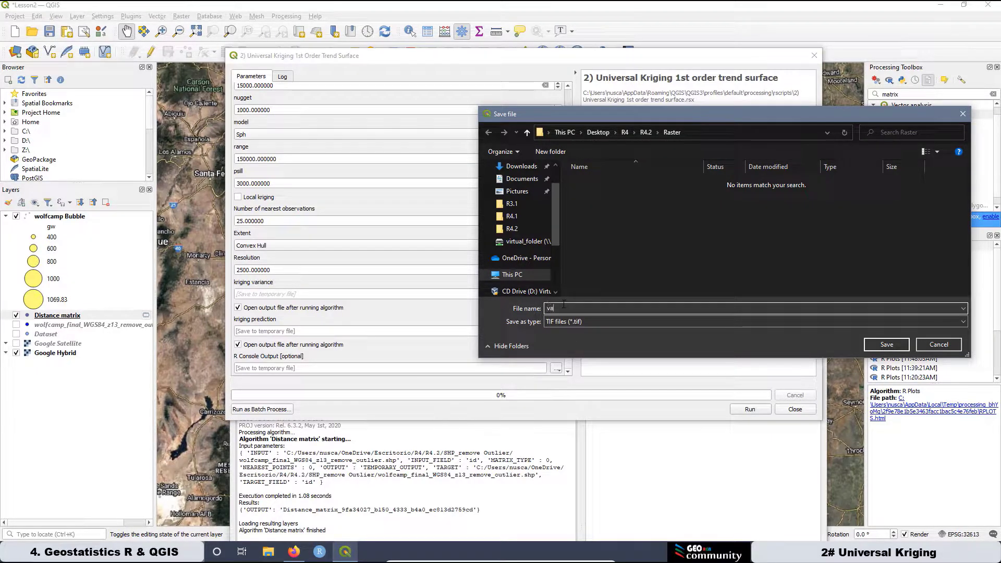
{"action": "type", "text": "variance"}
{"action": "left_click", "coordinate": [886, 344]}
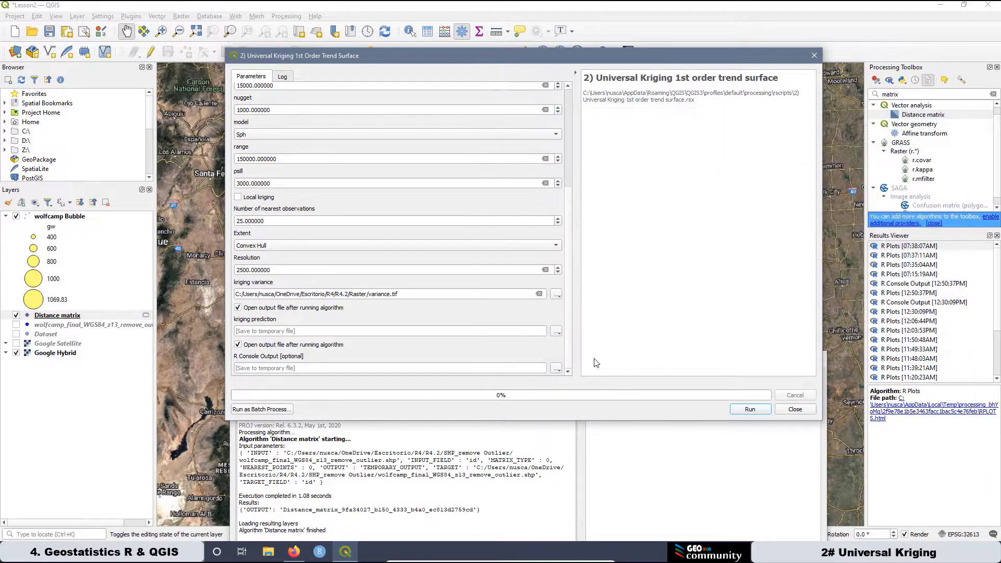
Save the kriging prediction as a TIF file named Prediction in the Raster folder and run the universal kriging.
{"action": "left_click", "coordinate": [557, 331]}
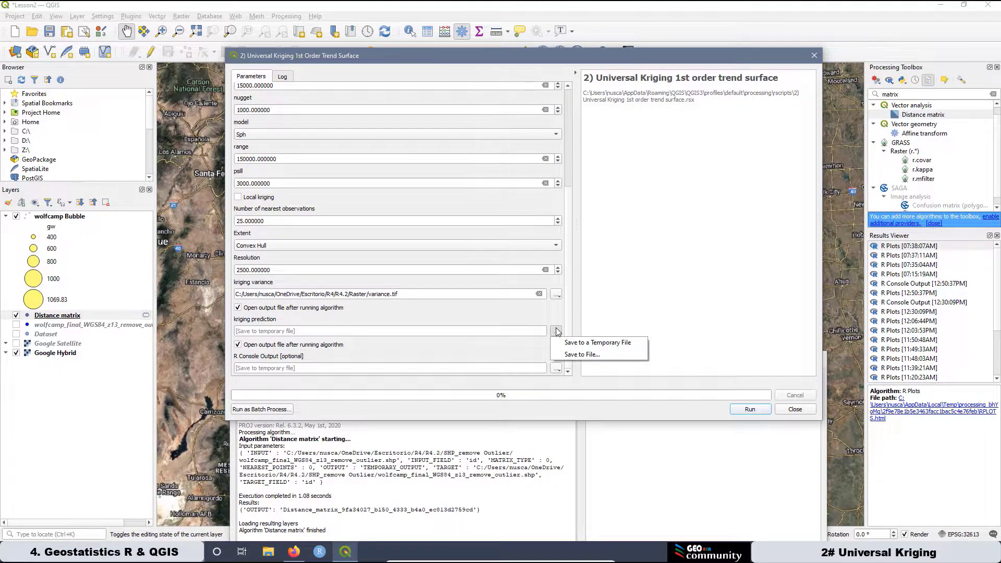
{"action": "left_click", "coordinate": [582, 357]}
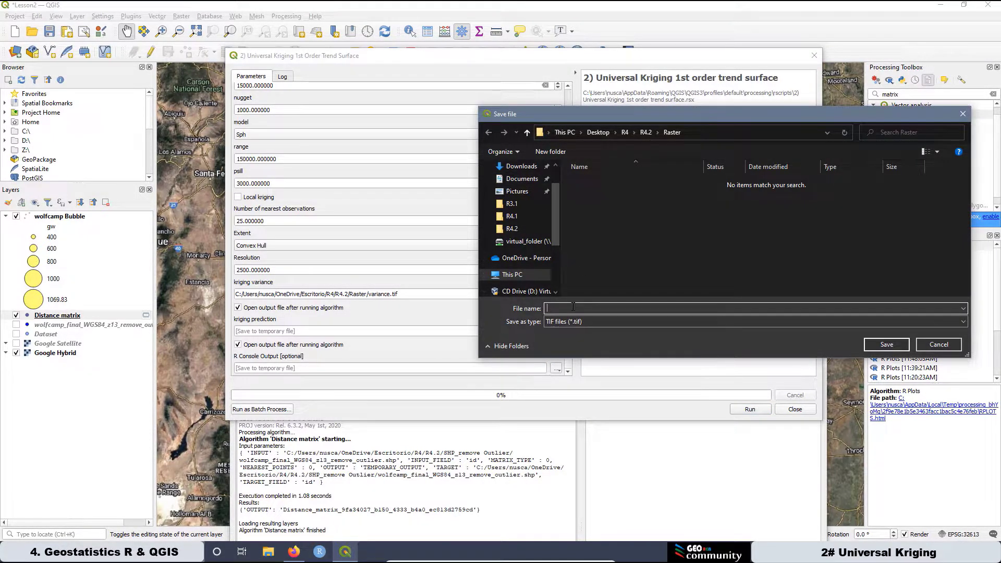
{"action": "type", "text": "Prediction"}
{"action": "left_click", "coordinate": [886, 345]}
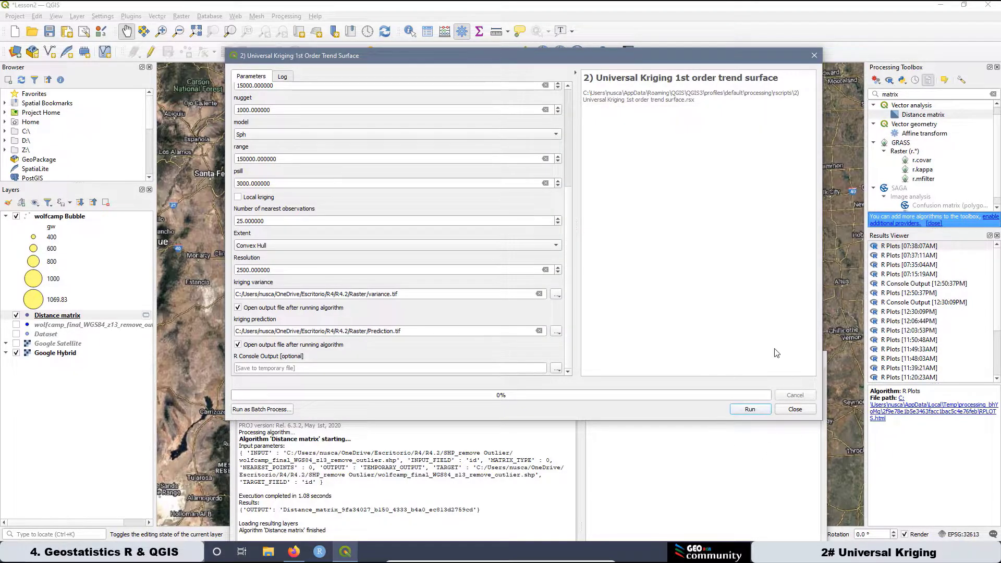
{"action": "left_click", "coordinate": [749, 411]}
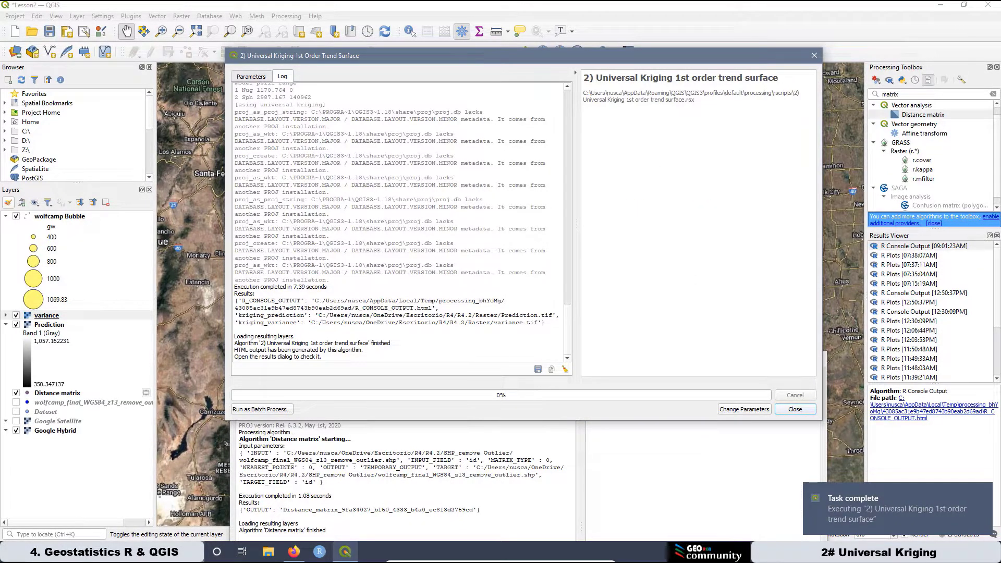
Return to the kriging parameters, close the Distance Matrix dialog and uncover the kriging raster on the map.
{"action": "left_click", "coordinate": [249, 77]}
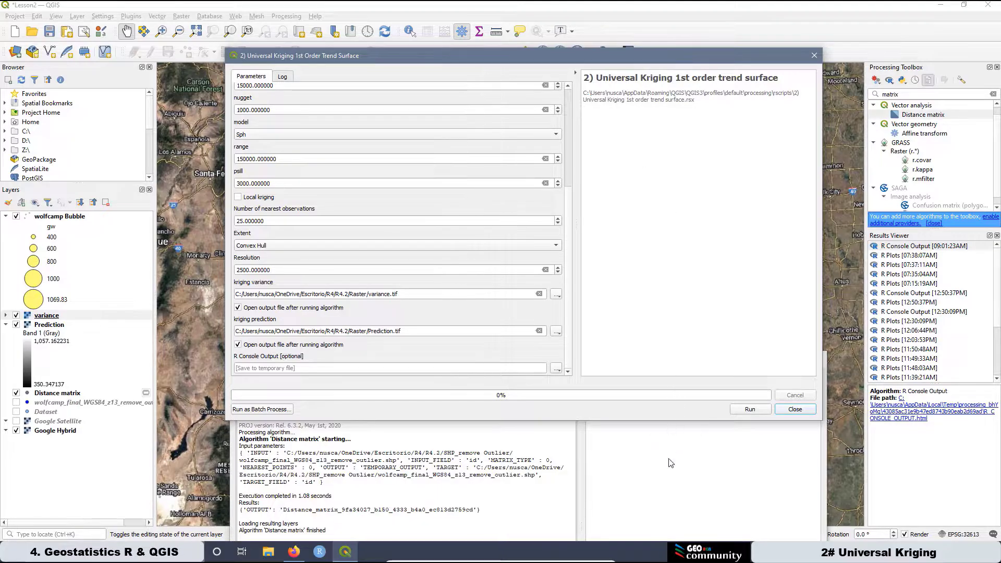
{"action": "left_click", "coordinate": [676, 473]}
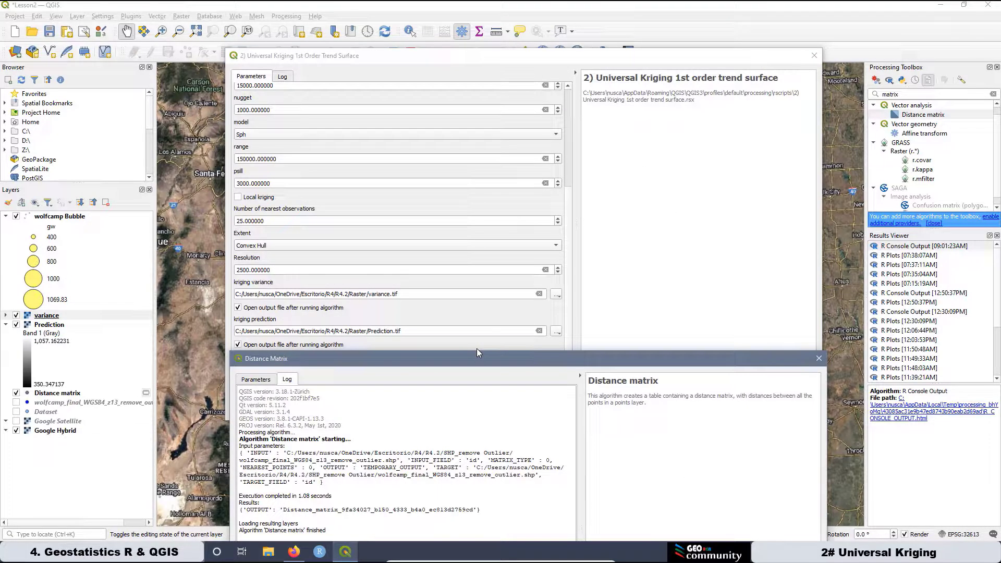
{"action": "left_click", "coordinate": [819, 358]}
{"action": "left_click_drag", "start_coordinate": [628, 67], "coordinate": [539, 479]}
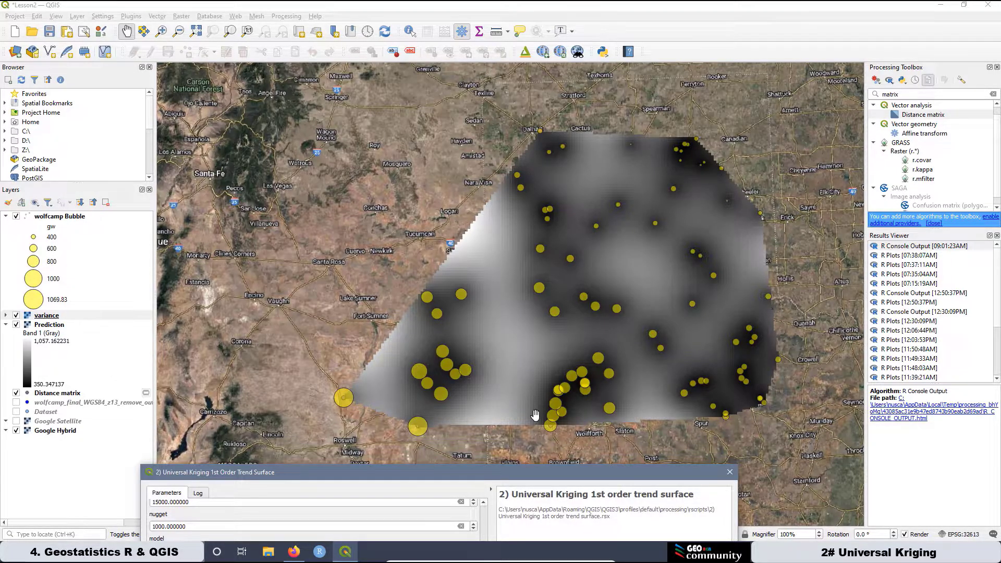
Change the extent of the universal kriging to Layer.
{"action": "left_click_drag", "start_coordinate": [502, 480], "coordinate": [566, 114]}
{"action": "left_click", "coordinate": [245, 296]}
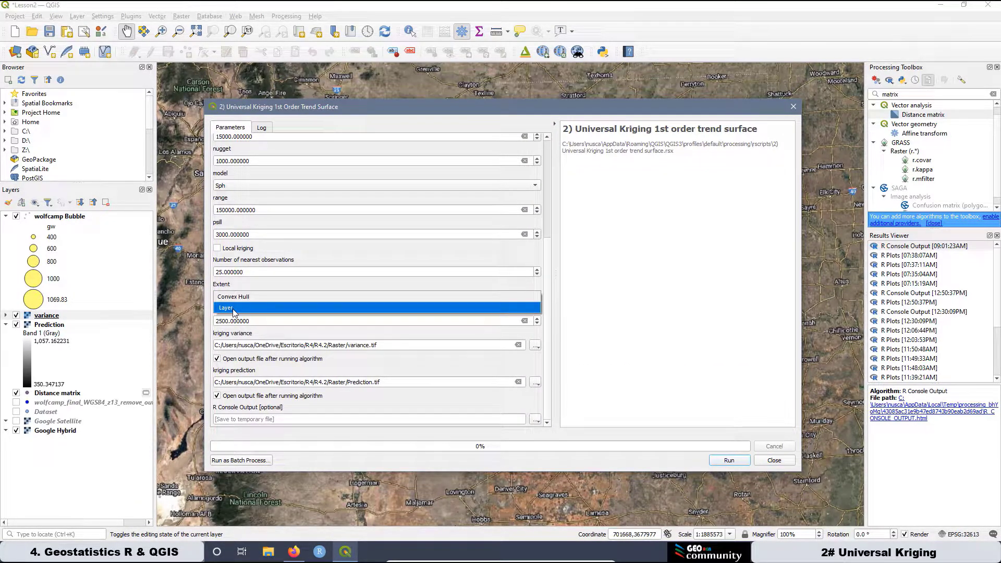
{"action": "left_click", "coordinate": [233, 310]}
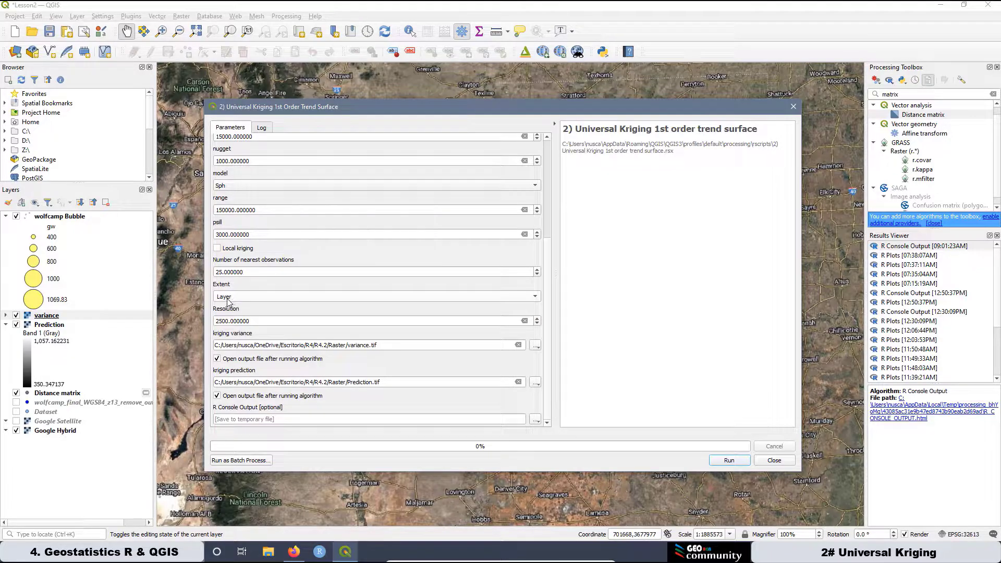
Clear both kriging output paths and save the kriging variance as a TIF file named 1 in the Raster folder.
{"action": "left_click", "coordinate": [520, 347]}
{"action": "left_click", "coordinate": [519, 345]}
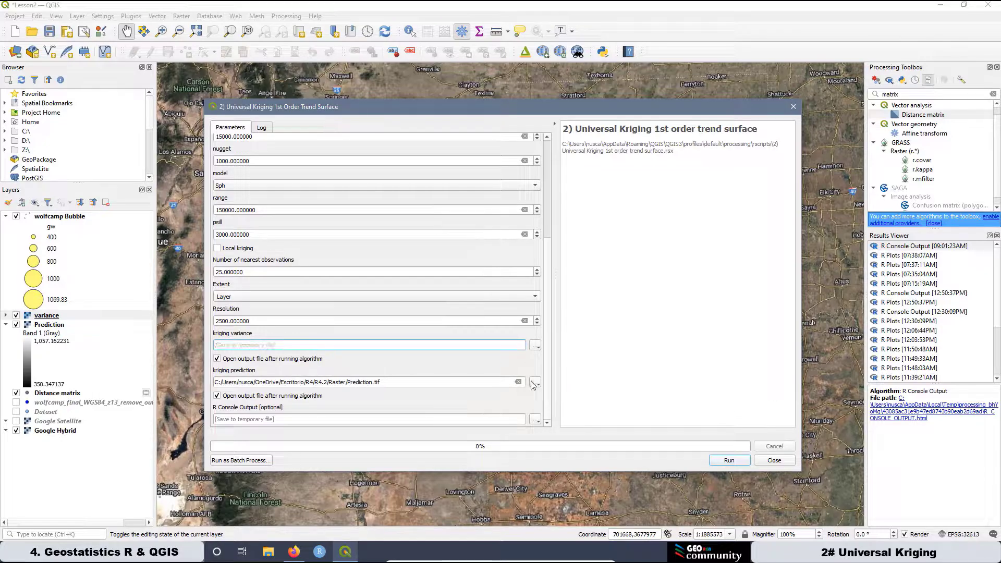
{"action": "left_click", "coordinate": [519, 382]}
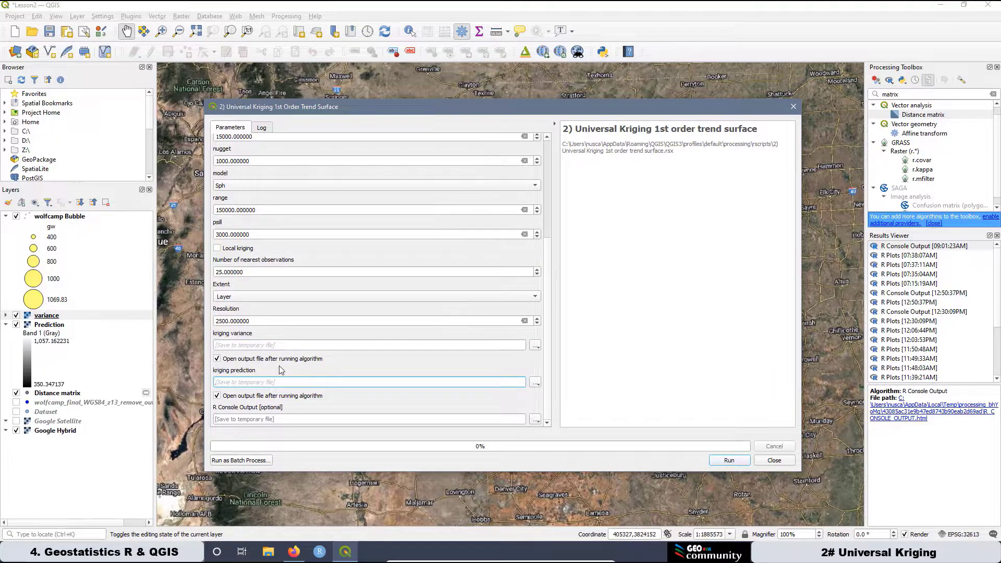
{"action": "left_click", "coordinate": [534, 345]}
{"action": "left_click", "coordinate": [561, 366]}
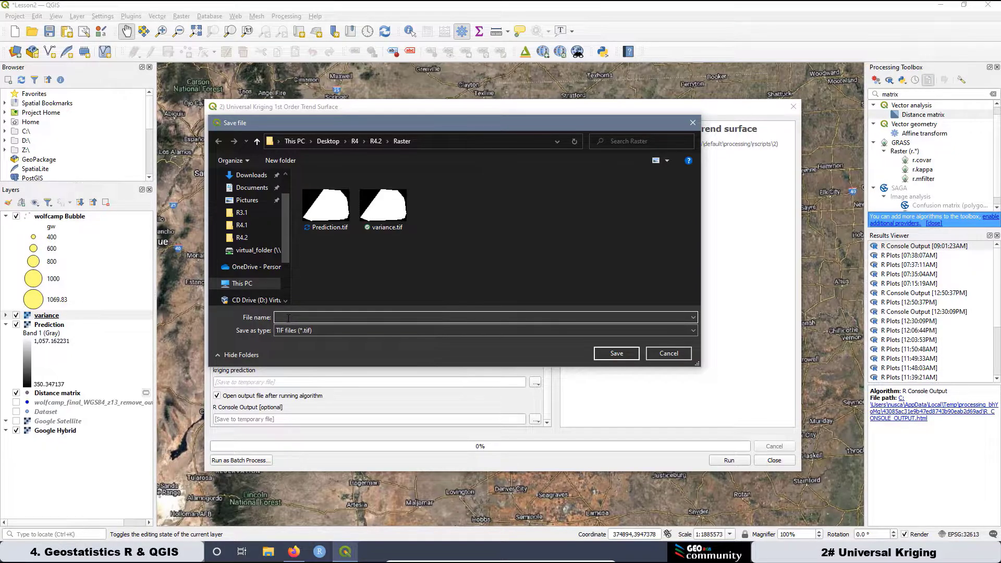
{"action": "type", "text": "1"}
{"action": "left_click", "coordinate": [618, 354]}
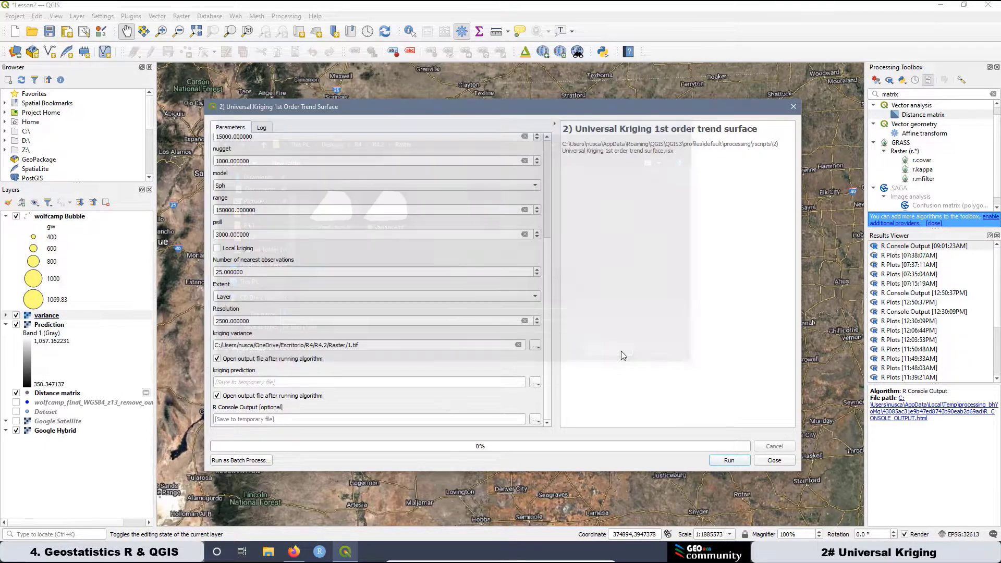
Save the kriging prediction as a TIF file named 2 in the Raster folder and run the kriging with the Layer extent.
{"action": "left_click", "coordinate": [243, 384]}
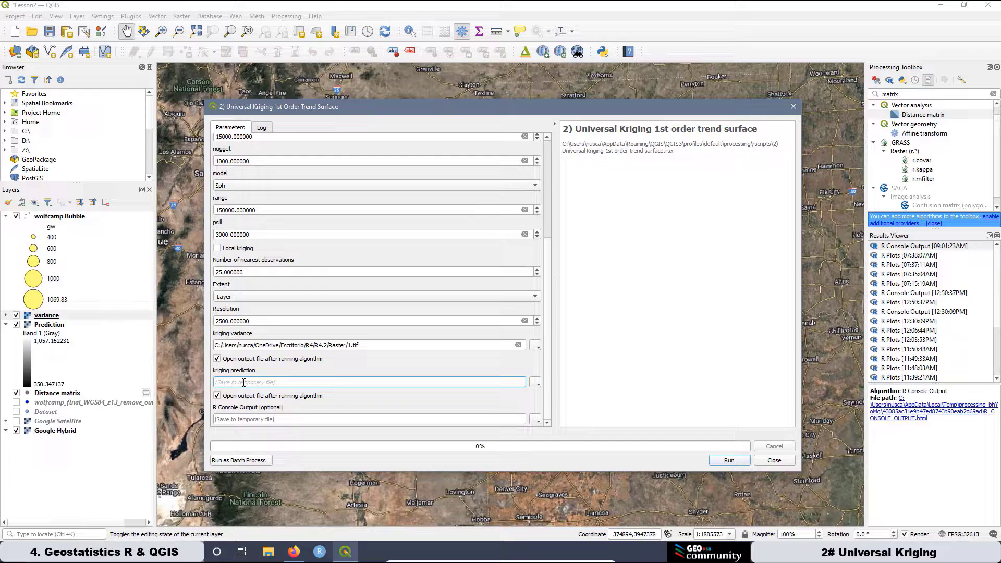
{"action": "type", "text": "2"}
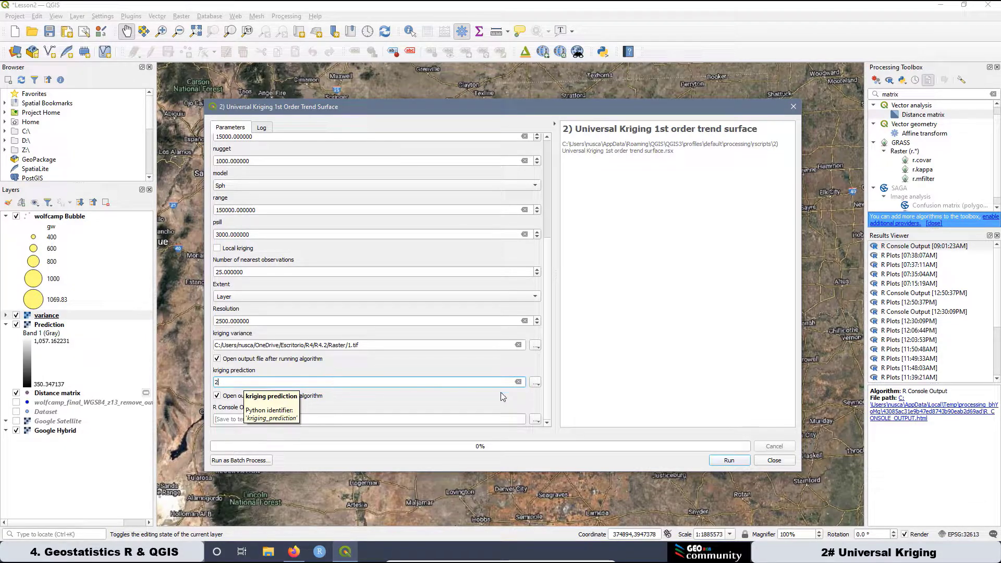
{"action": "left_click", "coordinate": [536, 382]}
{"action": "left_click", "coordinate": [557, 406]}
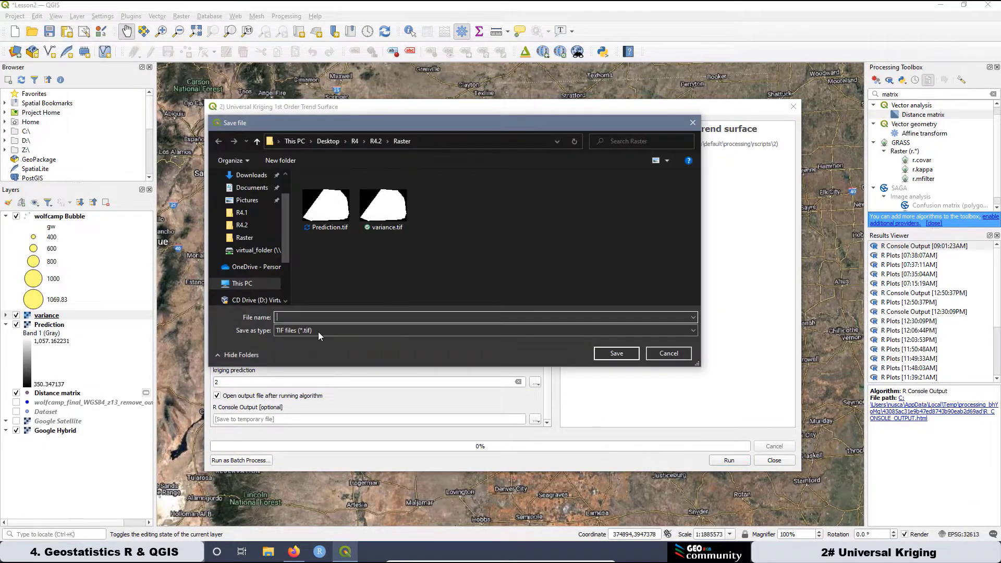
{"action": "type", "text": "2"}
{"action": "left_click", "coordinate": [618, 354]}
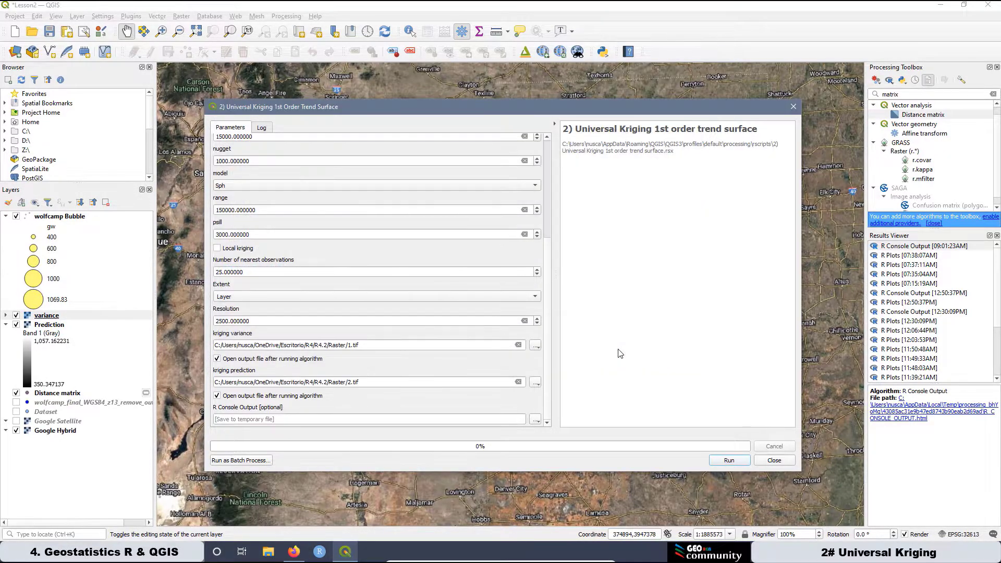
{"action": "left_click", "coordinate": [722, 464]}
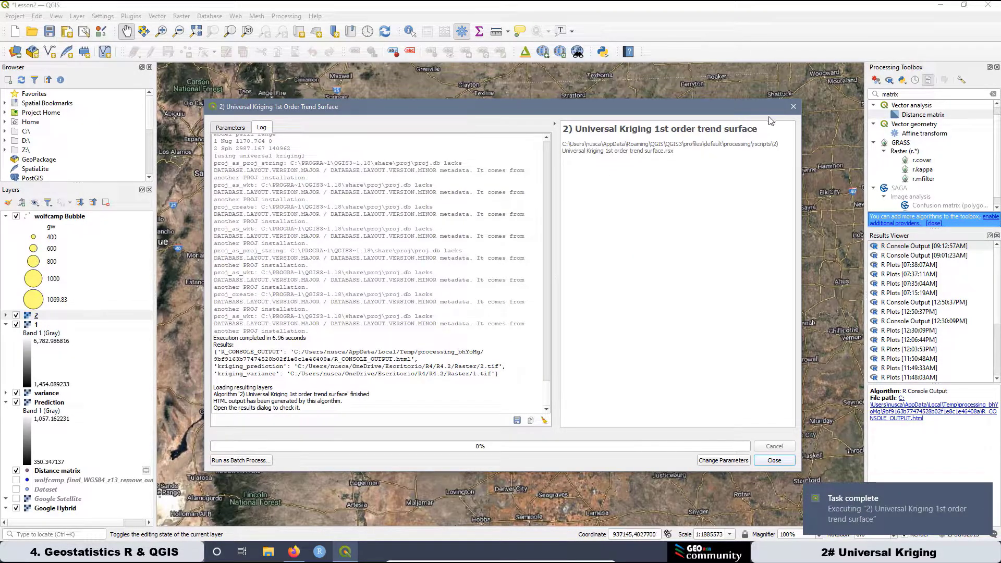
{"action": "left_click", "coordinate": [794, 108]}
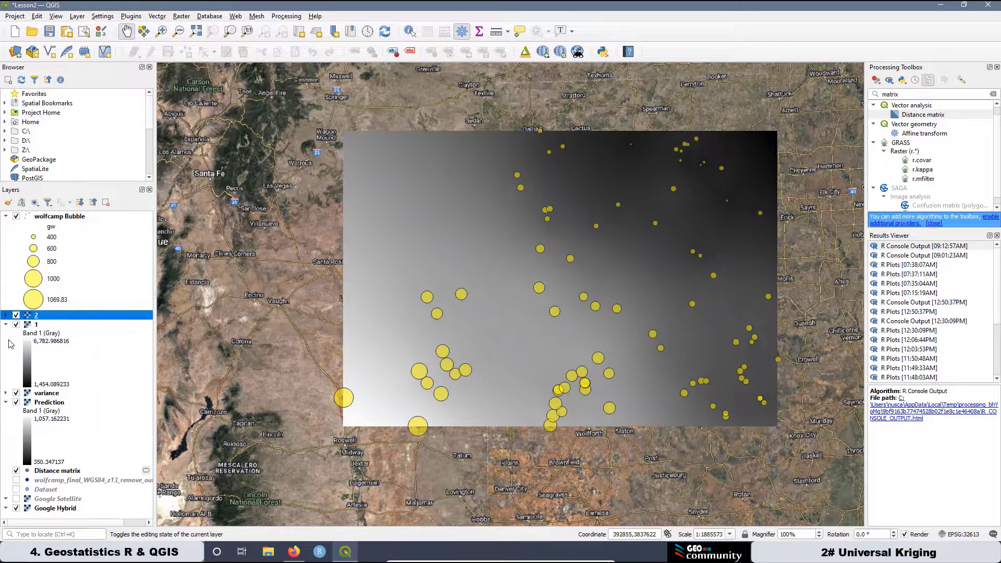
Hide layers 2 and variance, and toggle layer 1 to compare the rectangular Layer extent with the convex hull Prediction raster.
{"action": "left_click", "coordinate": [16, 315]}
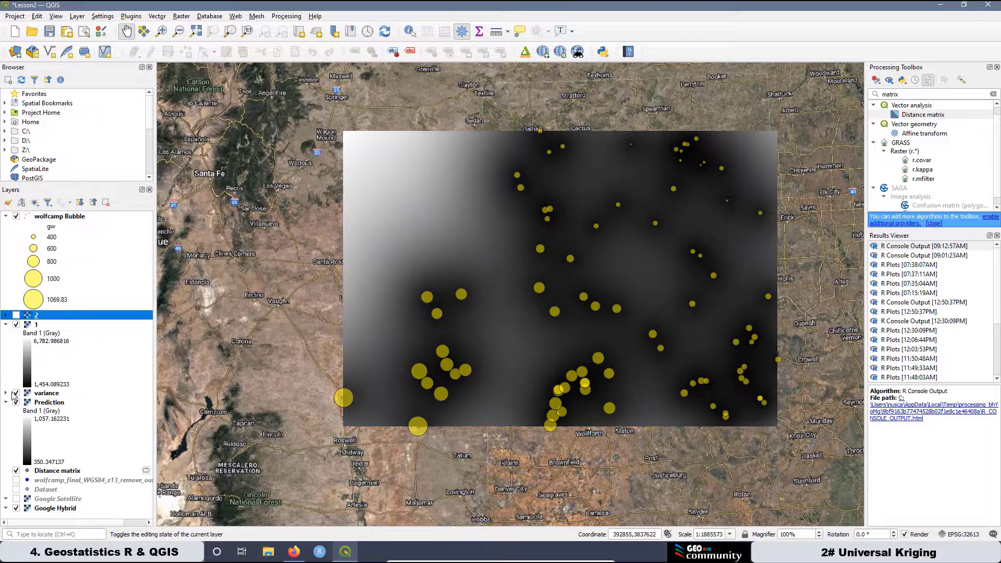
{"action": "left_click", "coordinate": [16, 393]}
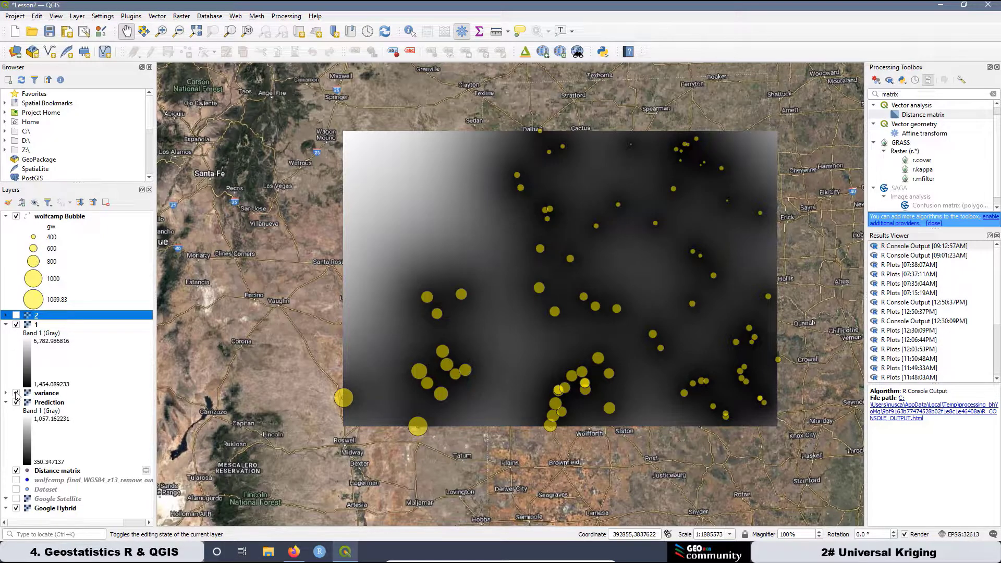
{"action": "left_click", "coordinate": [17, 325]}
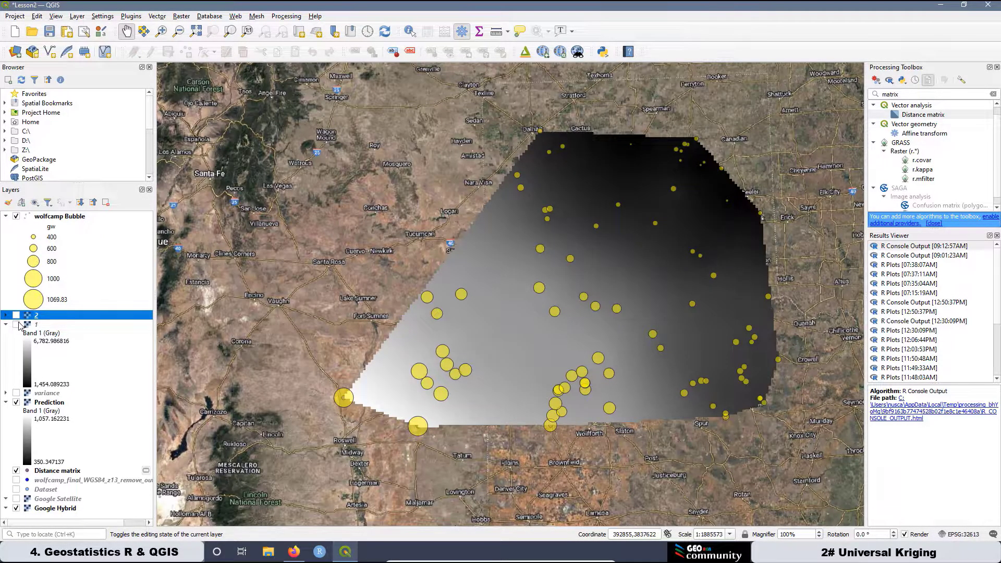
{"action": "left_click", "coordinate": [16, 325]}
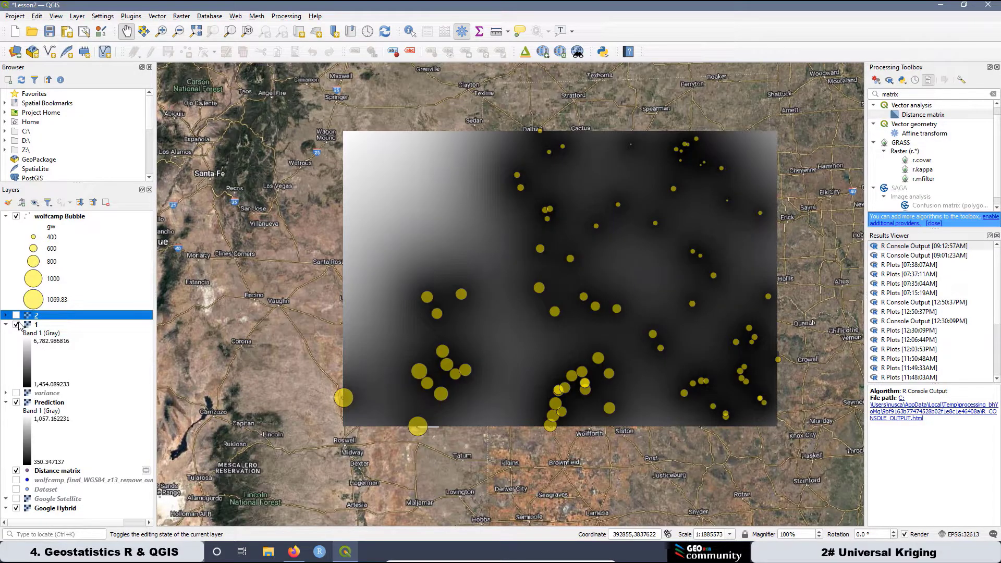
{"action": "left_click", "coordinate": [17, 325]}
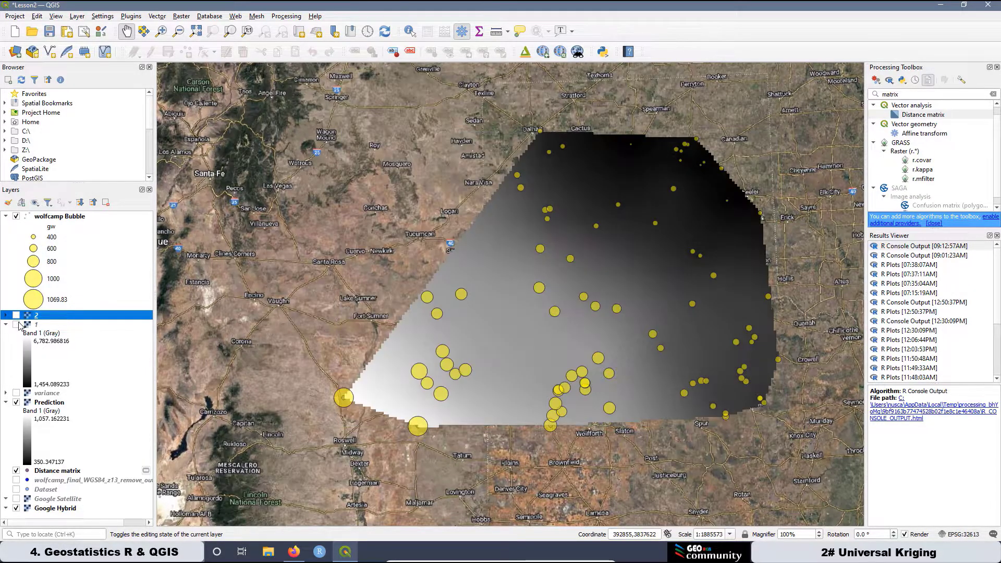
{"action": "left_click", "coordinate": [19, 324]}
{"action": "left_click", "coordinate": [19, 324]}
{"action": "left_click", "coordinate": [16, 325]}
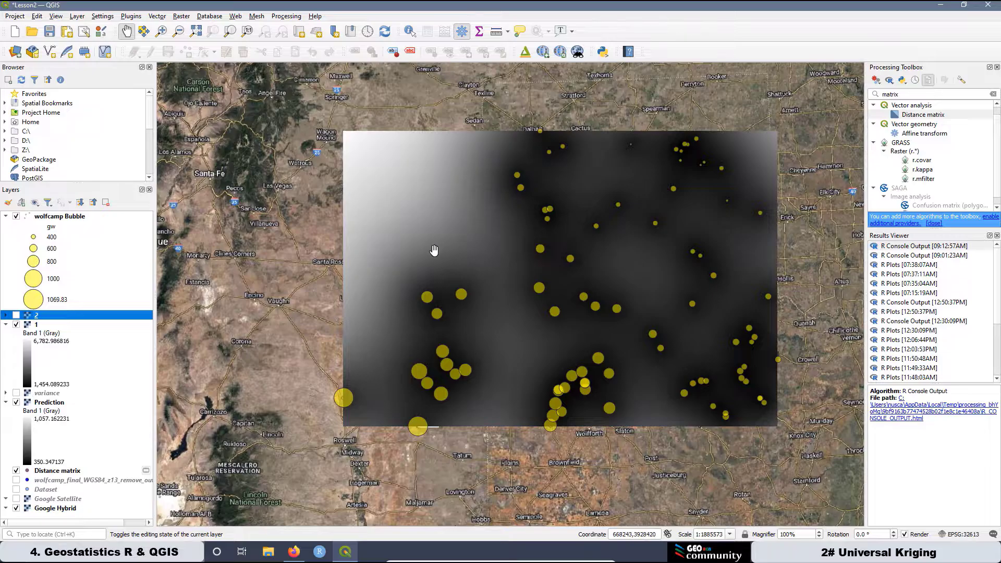
Remove layers 1 and 2 from the project, and toggle the variance raster on and off to view it.
{"action": "right_click", "coordinate": [34, 325]}
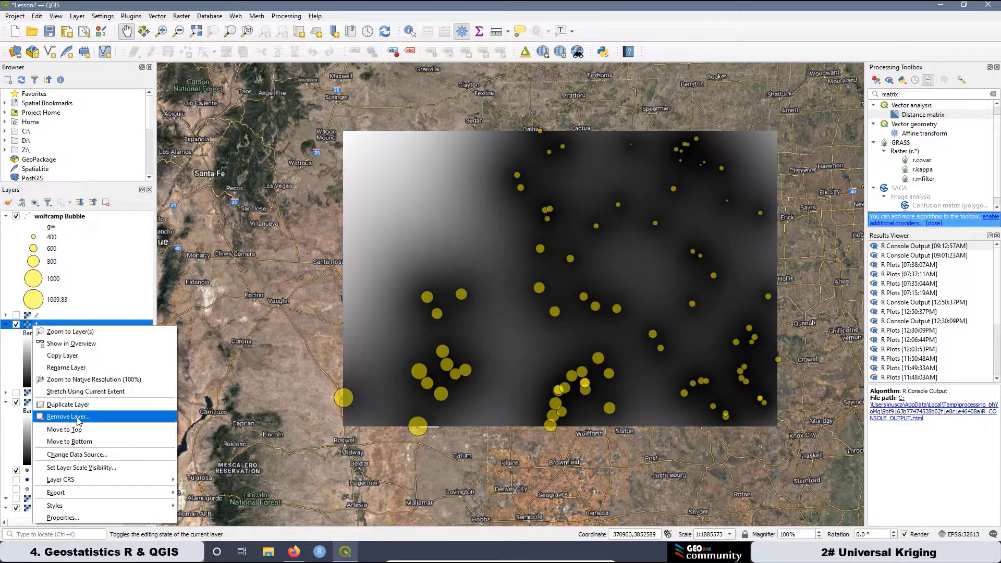
{"action": "left_click", "coordinate": [68, 417]}
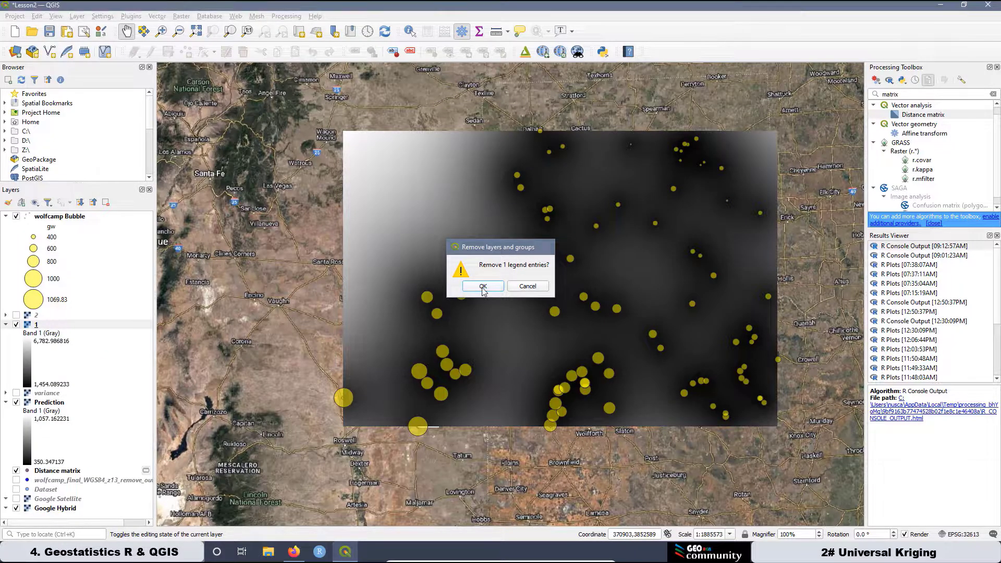
{"action": "left_click", "coordinate": [483, 287]}
{"action": "right_click", "coordinate": [29, 319]}
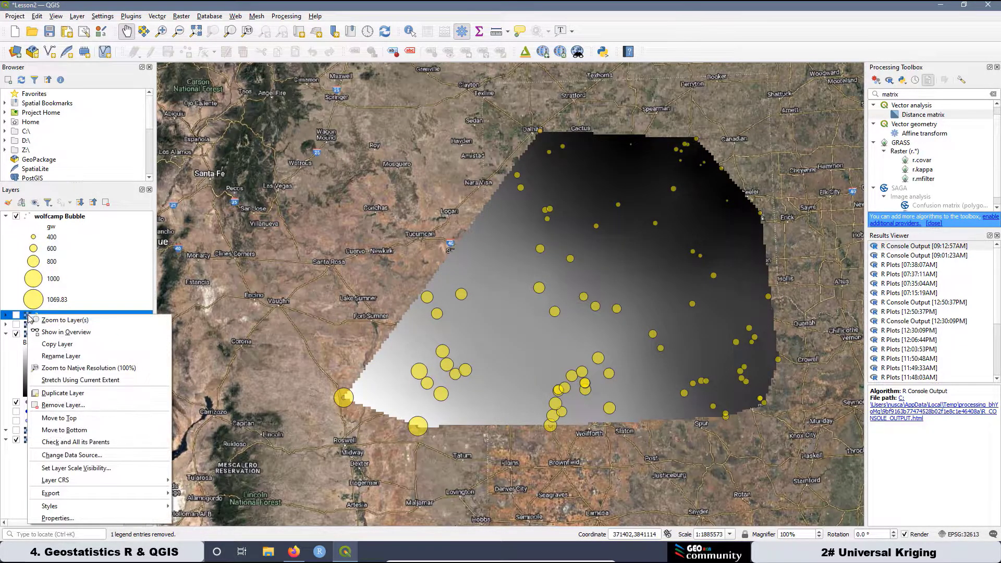
{"action": "left_click", "coordinate": [68, 405]}
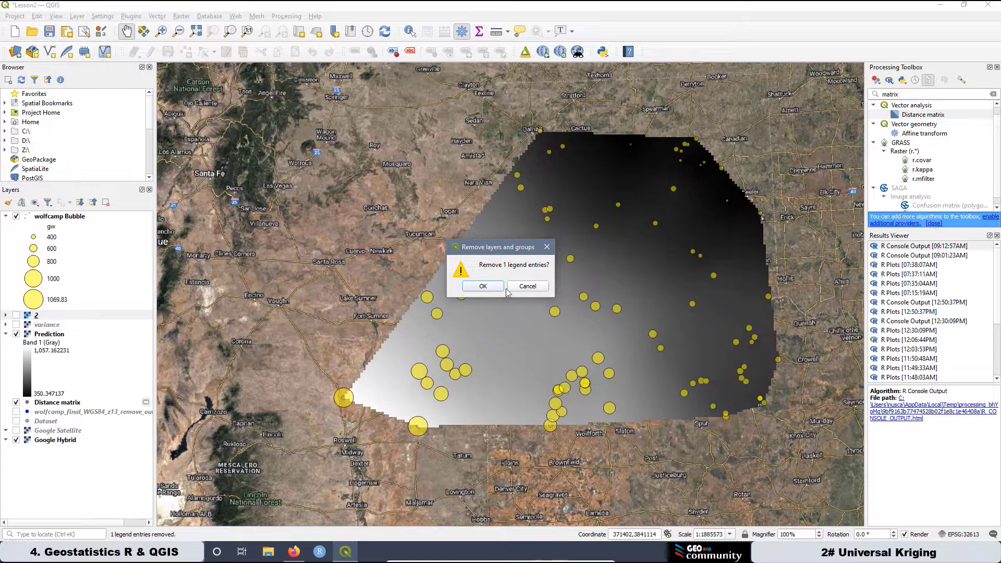
{"action": "left_click", "coordinate": [490, 286]}
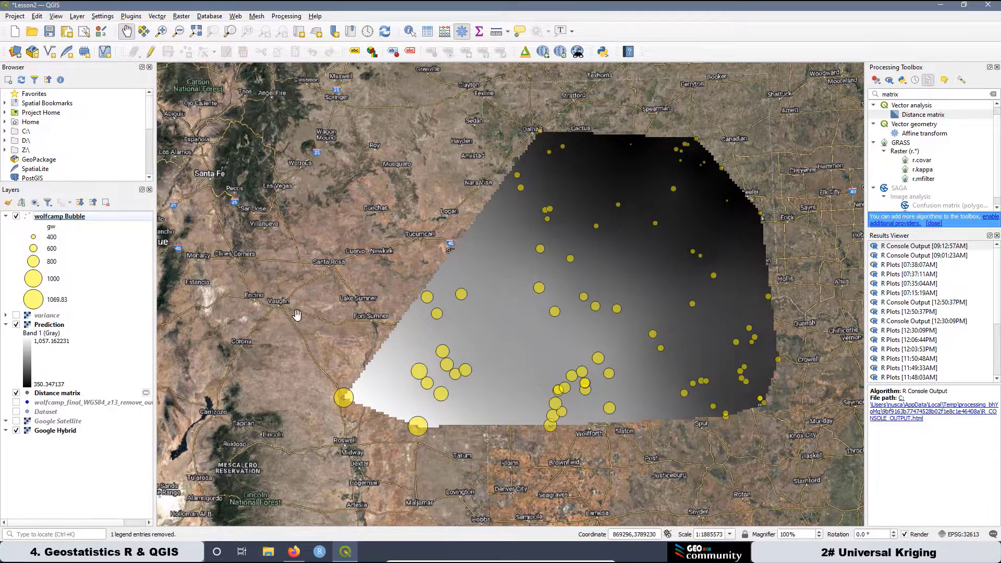
{"action": "left_click", "coordinate": [16, 316]}
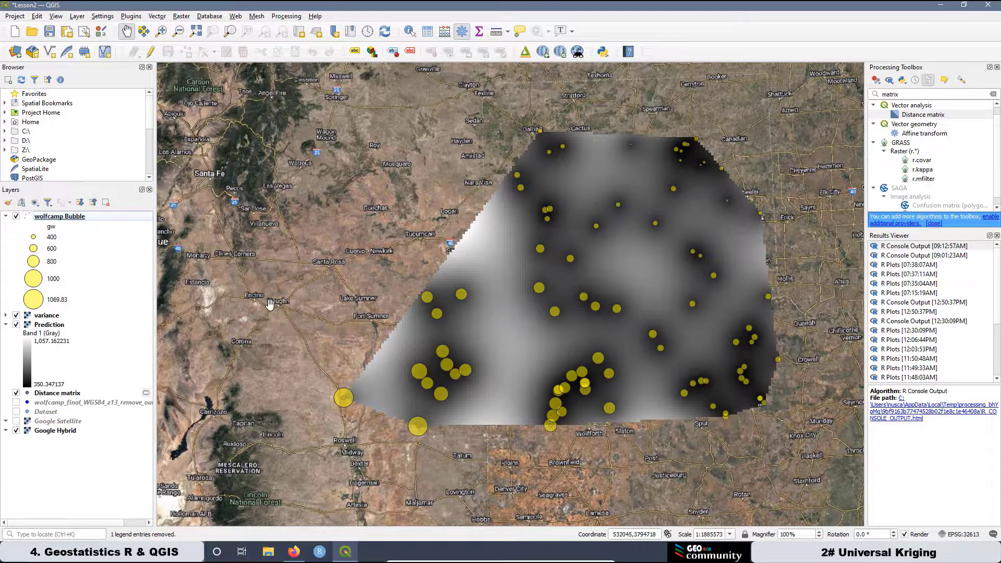
{"action": "left_click", "coordinate": [16, 316]}
Change the Prediction raster's render type to Singleband pseudocolor in its layer symbology.
{"action": "right_click", "coordinate": [47, 326]}
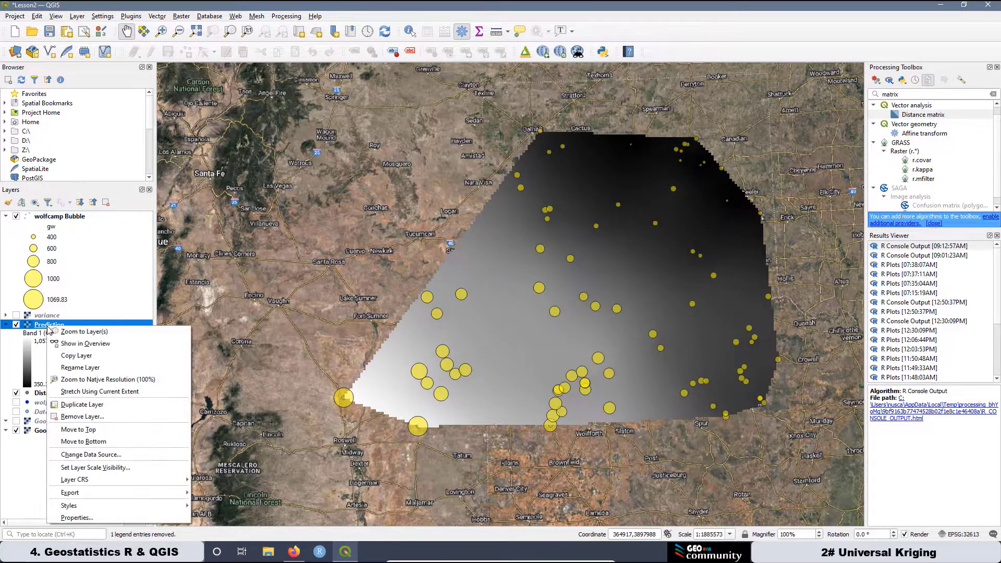
{"action": "left_click", "coordinate": [104, 517]}
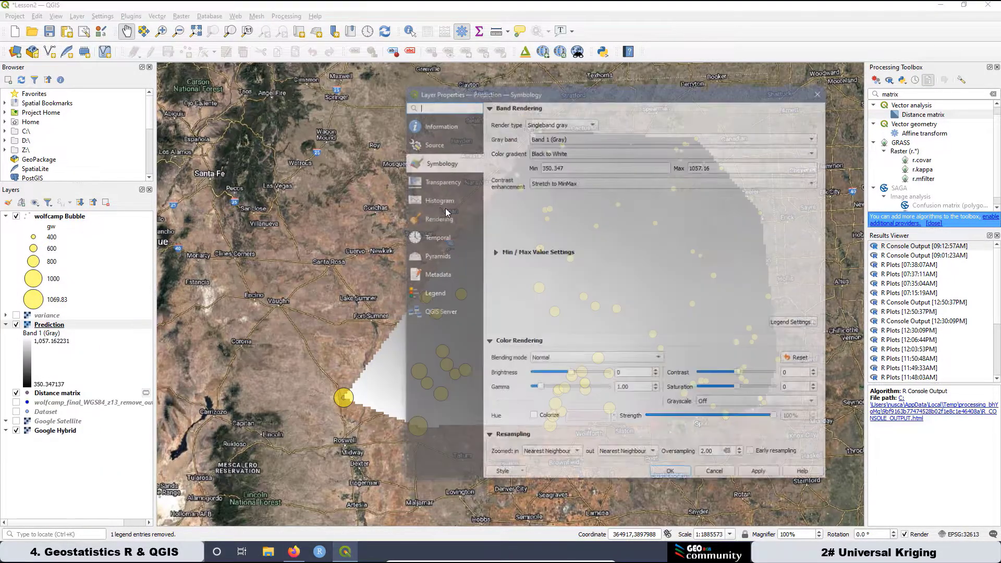
{"action": "left_click", "coordinate": [594, 126]}
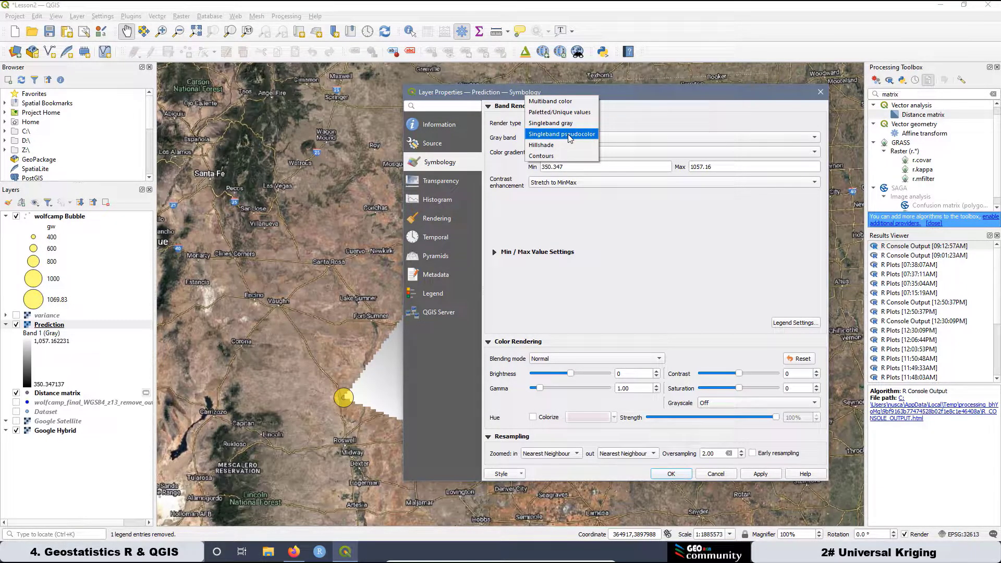
{"action": "left_click", "coordinate": [570, 135]}
{"action": "left_click_drag", "start_coordinate": [615, 92], "coordinate": [416, 72]}
{"action": "left_click", "coordinate": [610, 177]}
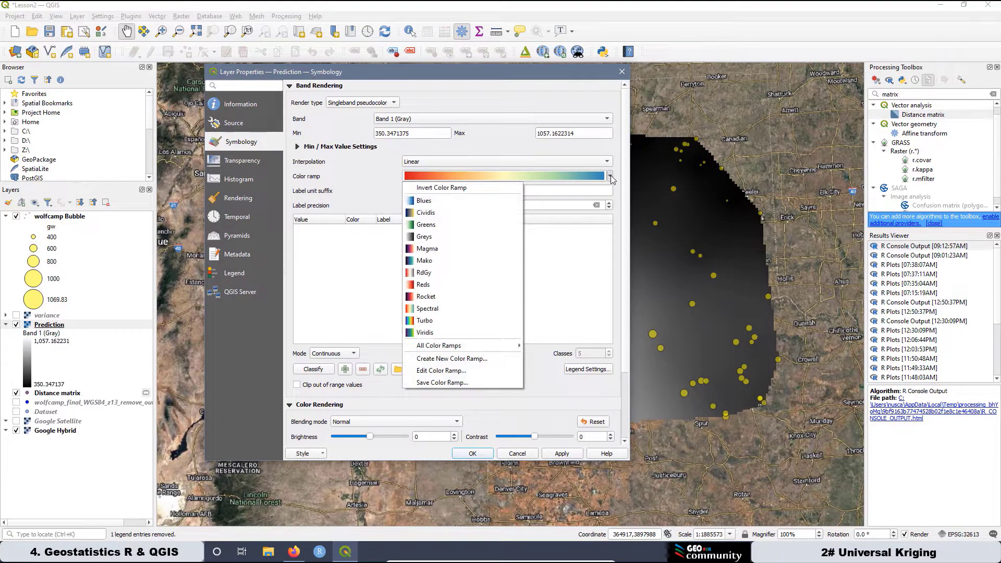
{"action": "left_click", "coordinate": [572, 282]}
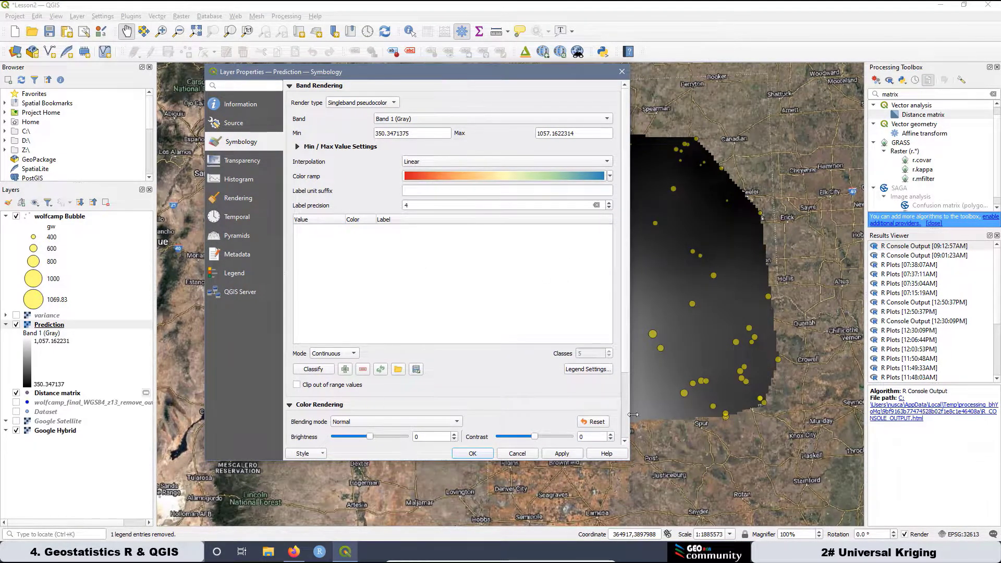
Classify the Prediction raster in Equal Interval mode with 6 classes and apply the styling.
{"action": "left_click", "coordinate": [327, 358]}
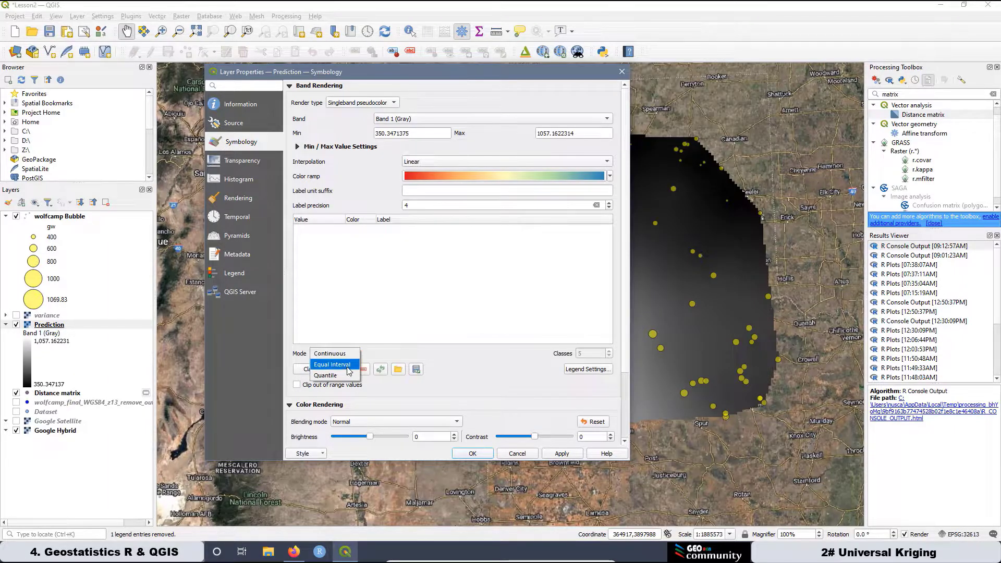
{"action": "left_click", "coordinate": [336, 365]}
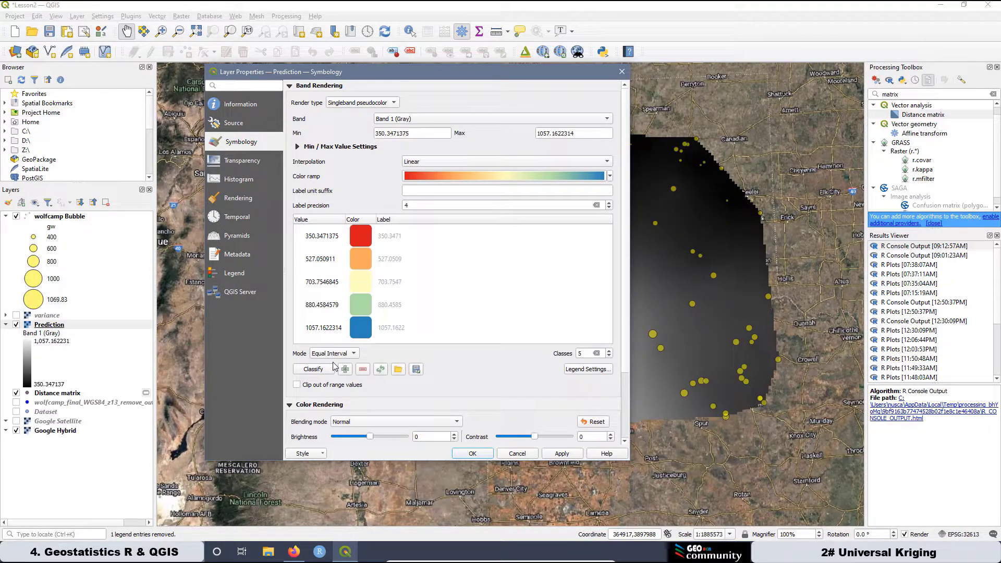
{"action": "left_click", "coordinate": [609, 351]}
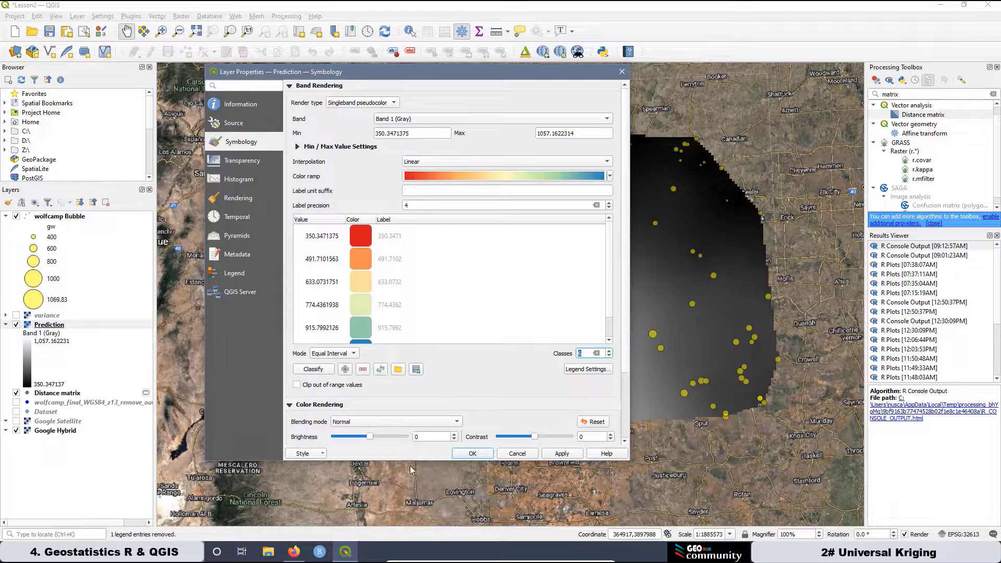
{"action": "left_click", "coordinate": [561, 454]}
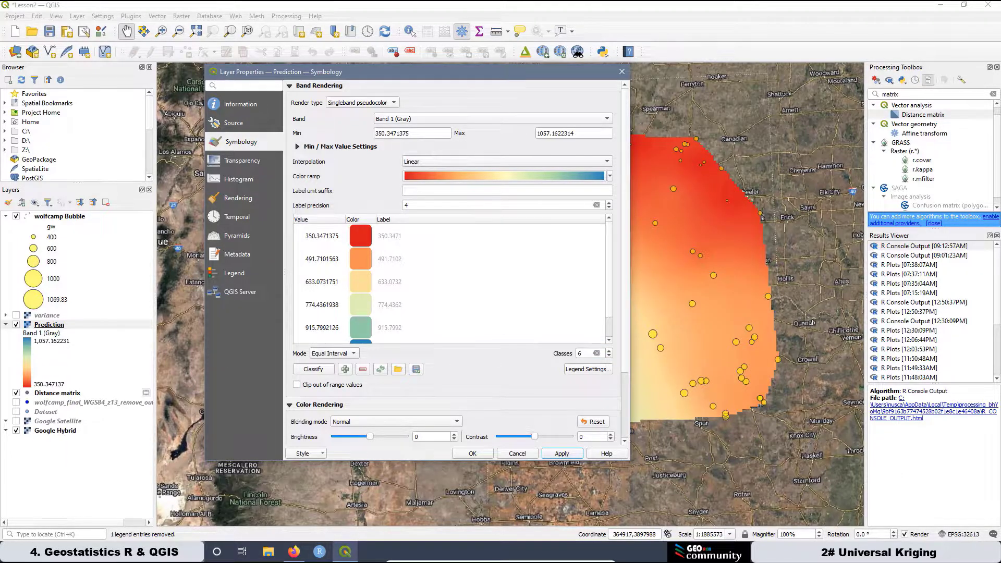
Try Discrete interpolation on the Prediction raster, apply it and inspect the banded classes on the map.
{"action": "left_click_drag", "start_coordinate": [507, 71], "coordinate": [524, 155]}
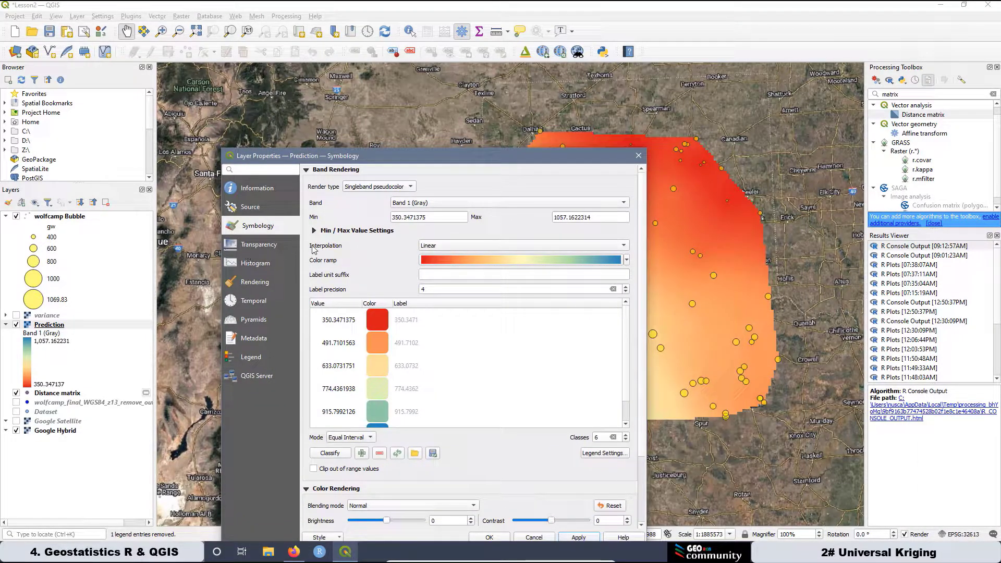
{"action": "left_click", "coordinate": [449, 244]}
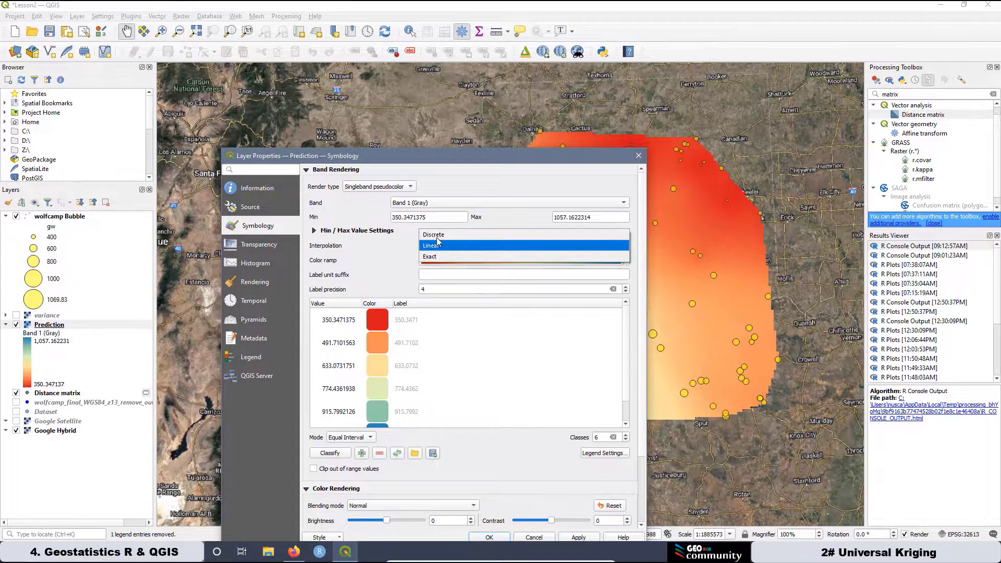
{"action": "left_click", "coordinate": [437, 236]}
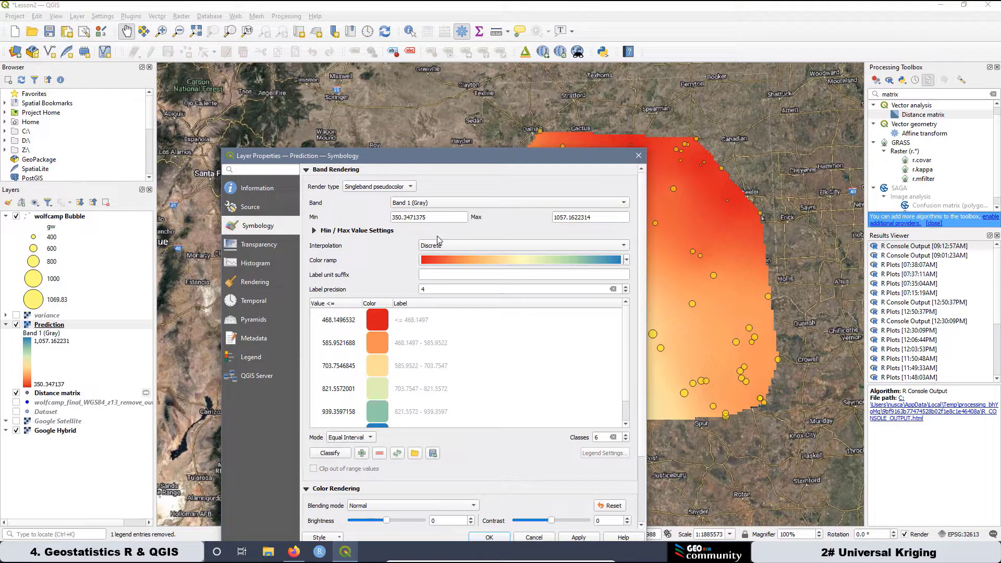
{"action": "left_click", "coordinate": [578, 538]}
{"action": "left_click_drag", "start_coordinate": [515, 159], "coordinate": [966, 275]}
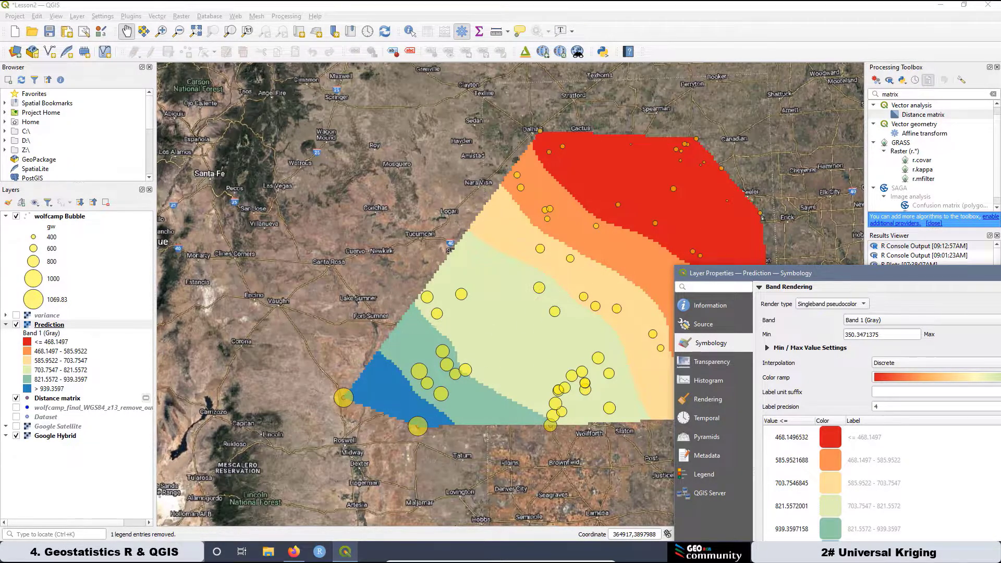
{"action": "left_click_drag", "start_coordinate": [846, 276], "coordinate": [452, 77]}
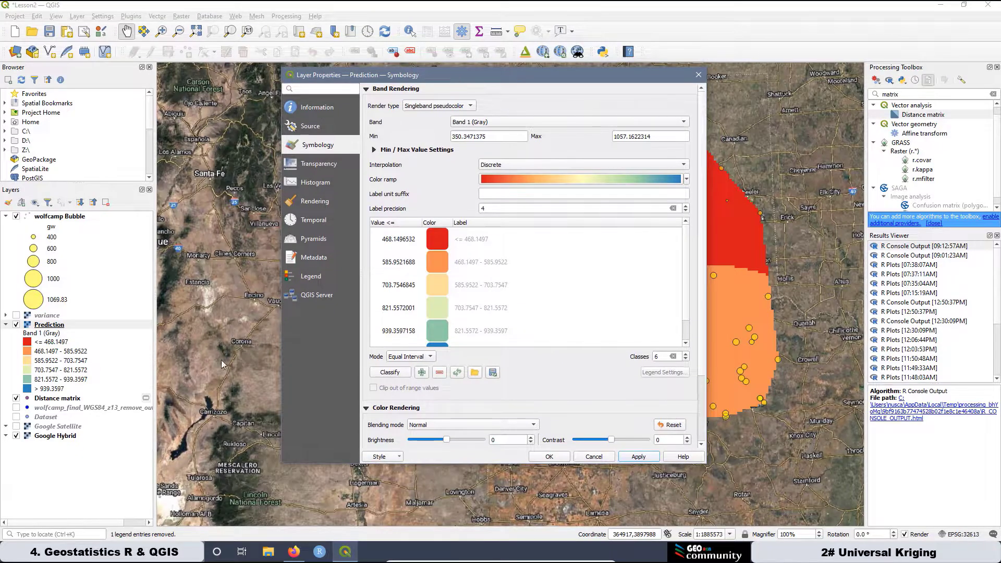
Return the Prediction raster's interpolation to Linear and apply it with the continuous legend enabled.
{"action": "left_click", "coordinate": [505, 166]}
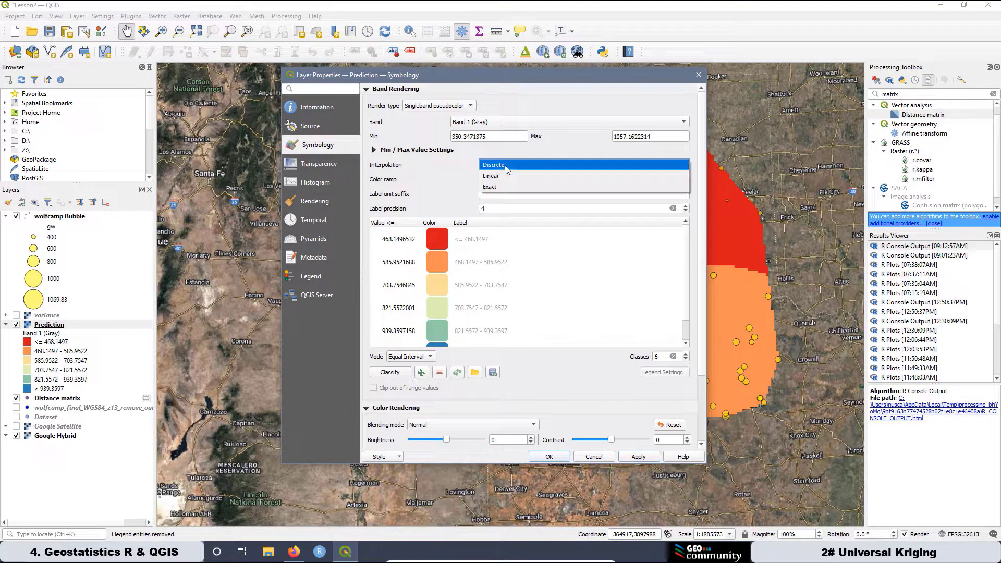
{"action": "left_click", "coordinate": [509, 177]}
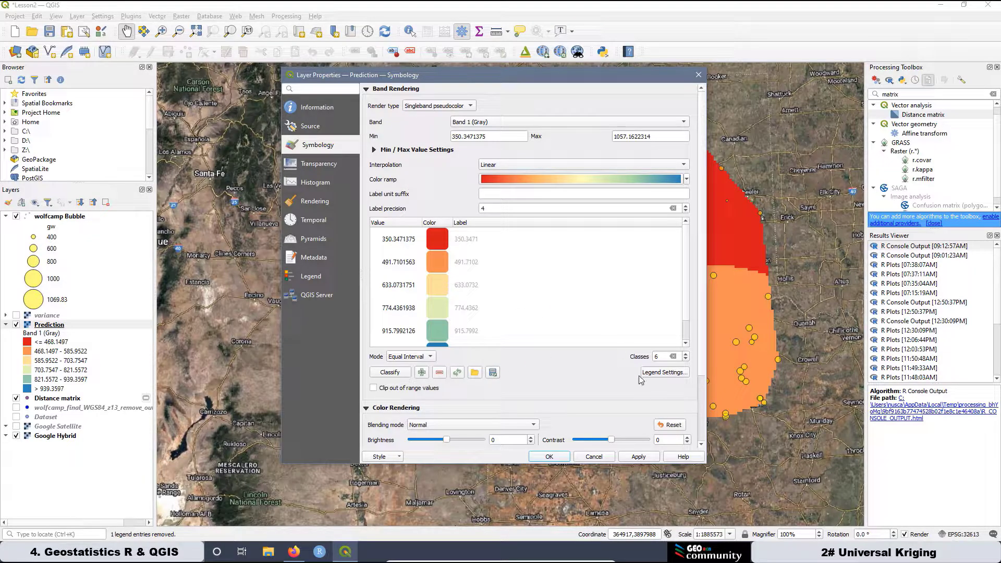
{"action": "left_click", "coordinate": [671, 373]}
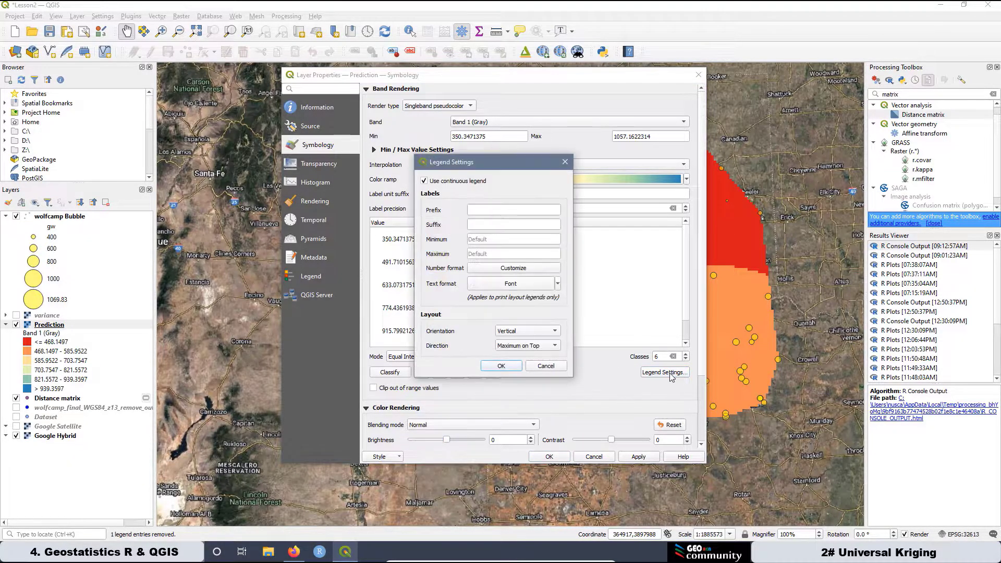
{"action": "left_click", "coordinate": [423, 181]}
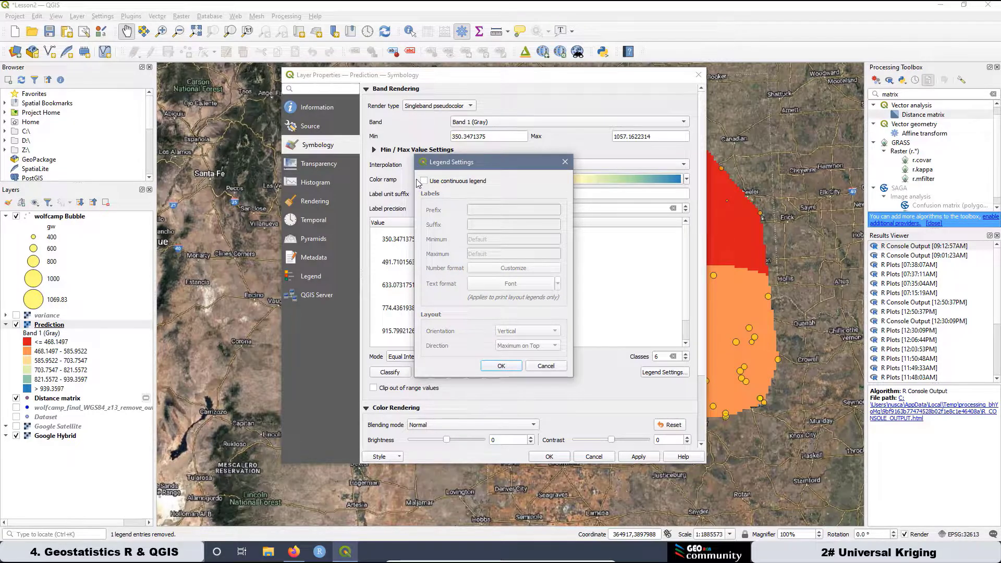
{"action": "left_click", "coordinate": [500, 366]}
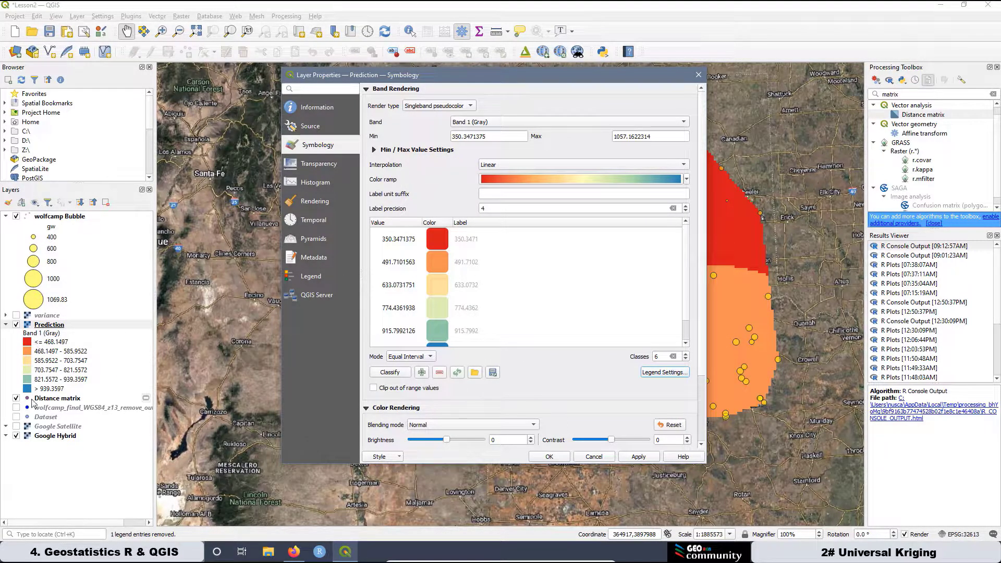
{"action": "left_click", "coordinate": [664, 372]}
{"action": "left_click", "coordinate": [424, 180]}
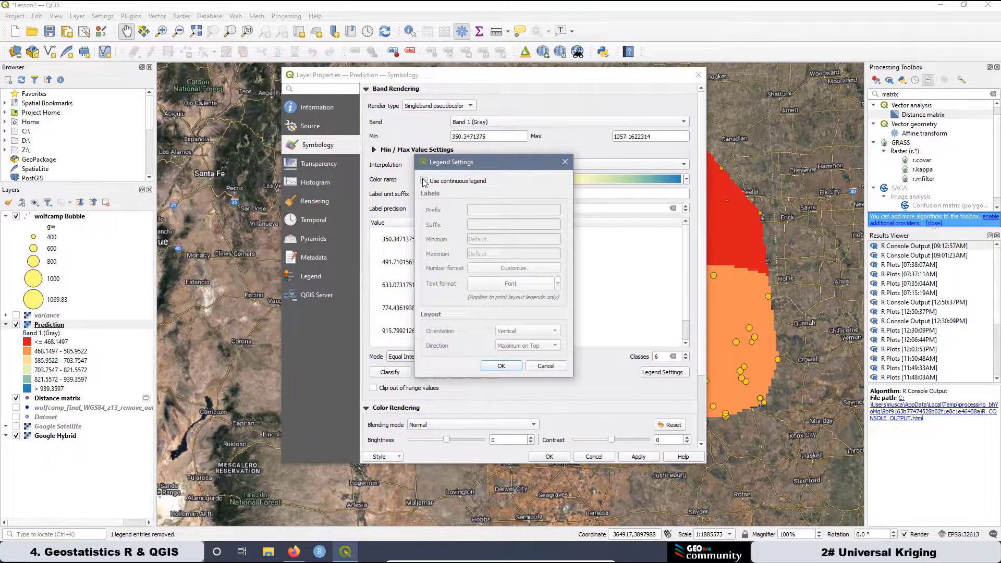
{"action": "left_click", "coordinate": [501, 366]}
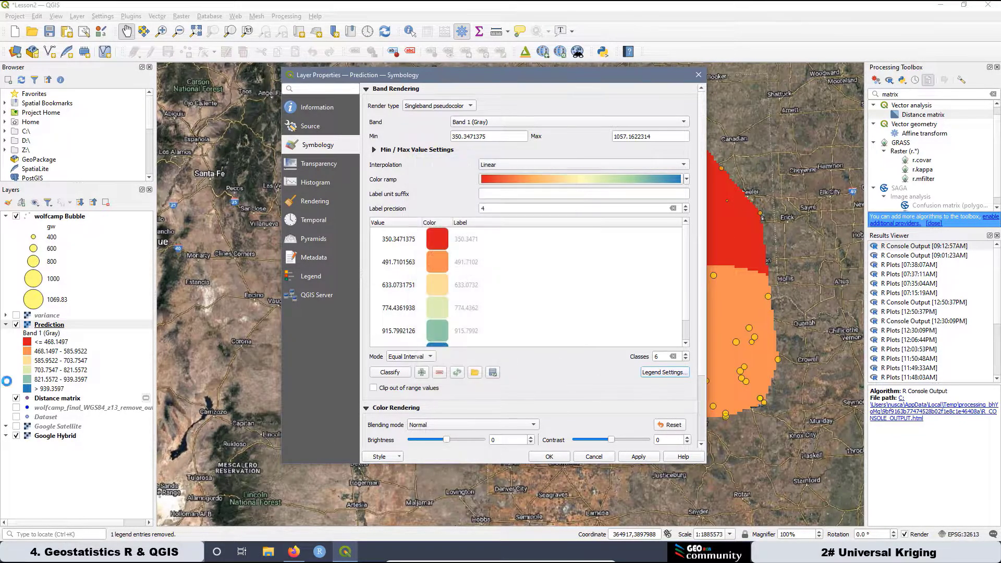
{"action": "left_click", "coordinate": [637, 457]}
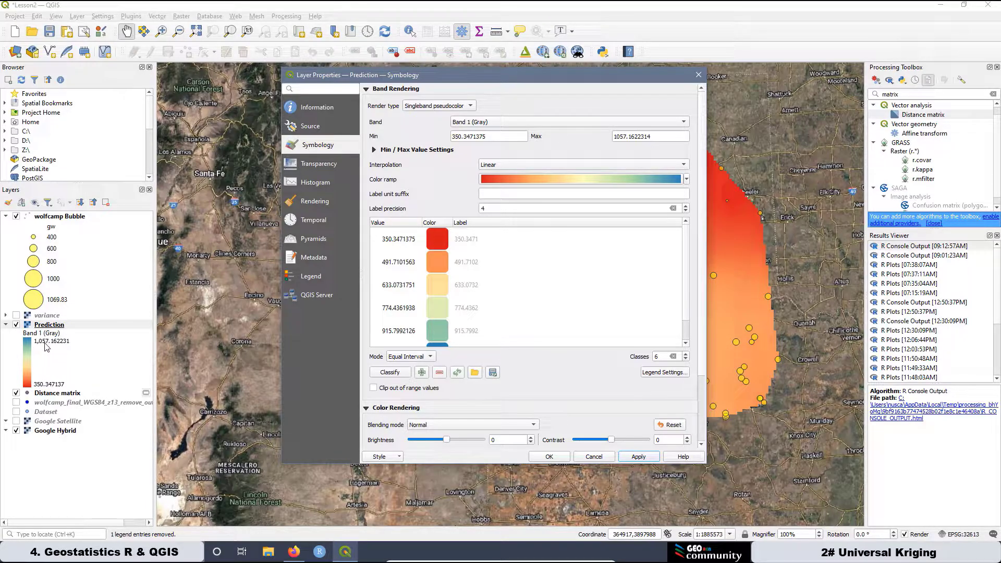
Turn off the continuous legend for the Prediction raster and apply the change.
{"action": "left_click", "coordinate": [659, 372]}
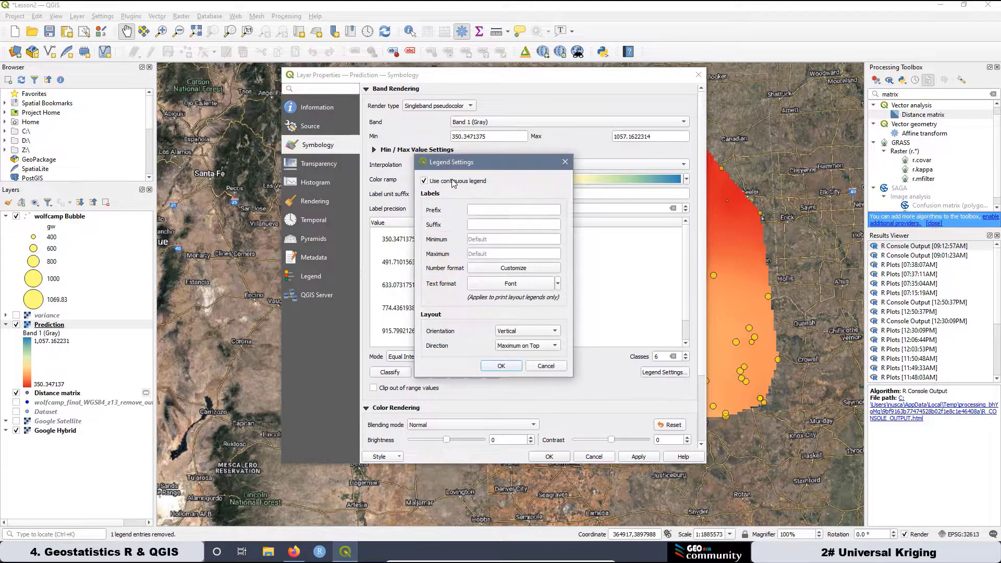
{"action": "left_click", "coordinate": [424, 181]}
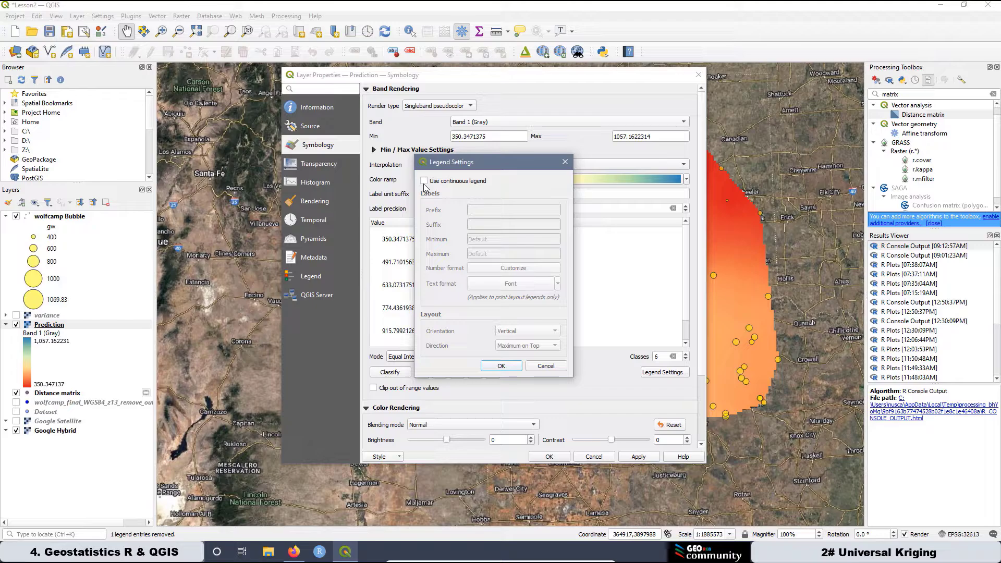
{"action": "left_click", "coordinate": [503, 366]}
{"action": "left_click", "coordinate": [633, 459]}
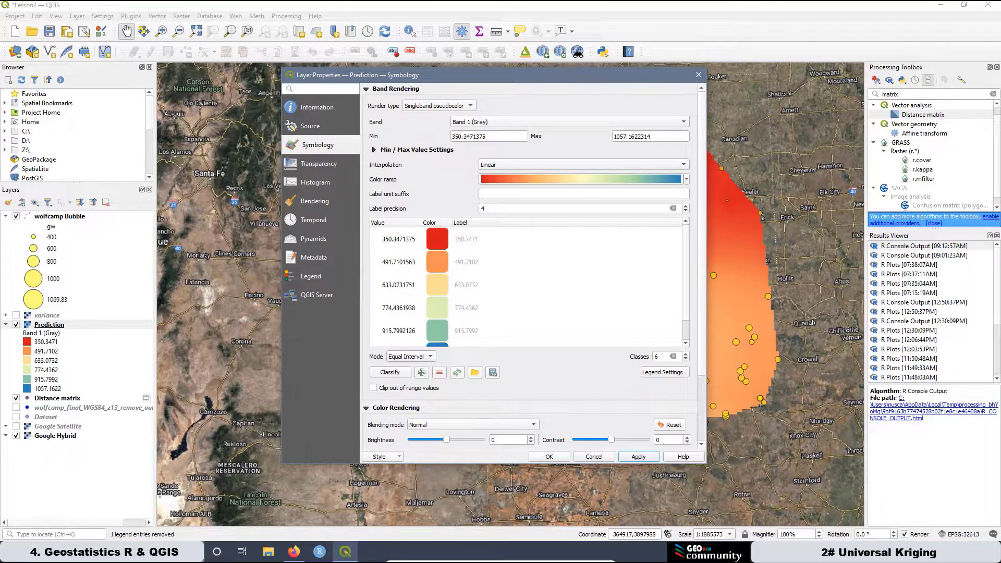
Set the first class's value to 350 and its label to "350 - 450".
{"action": "double_click", "coordinate": [398, 240]}
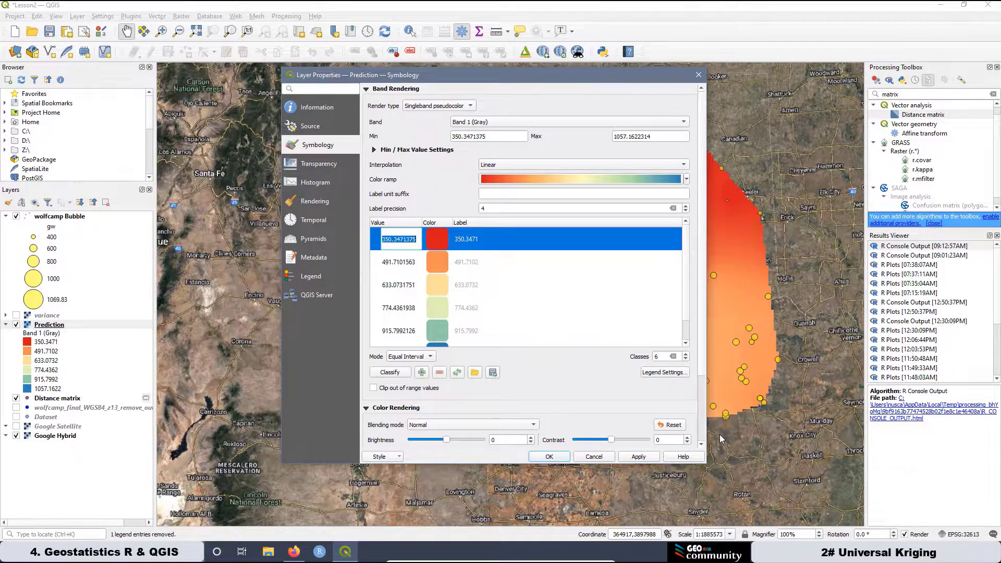
{"action": "type", "text": "350"}
{"action": "left_click", "coordinate": [463, 238]}
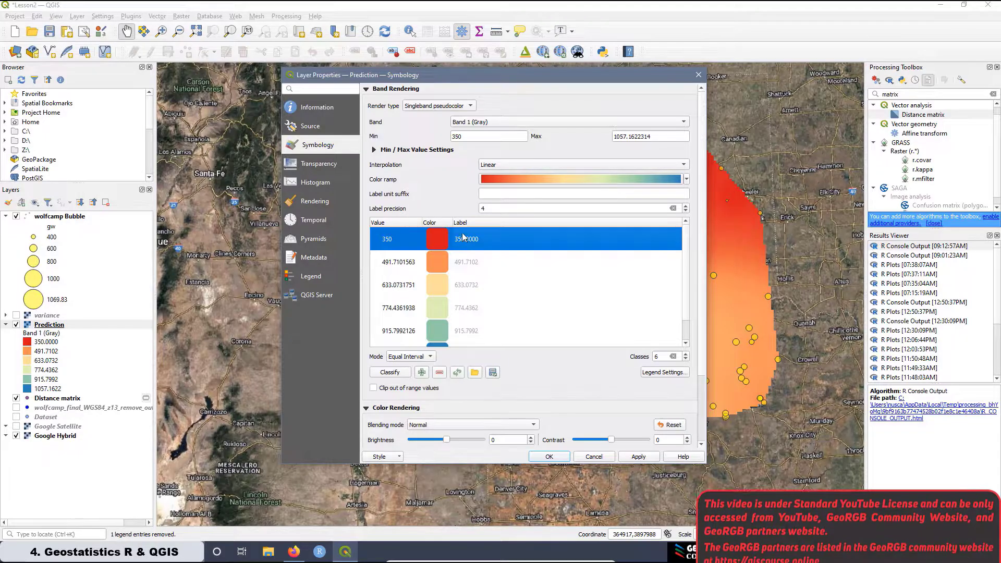
{"action": "double_click", "coordinate": [463, 239]}
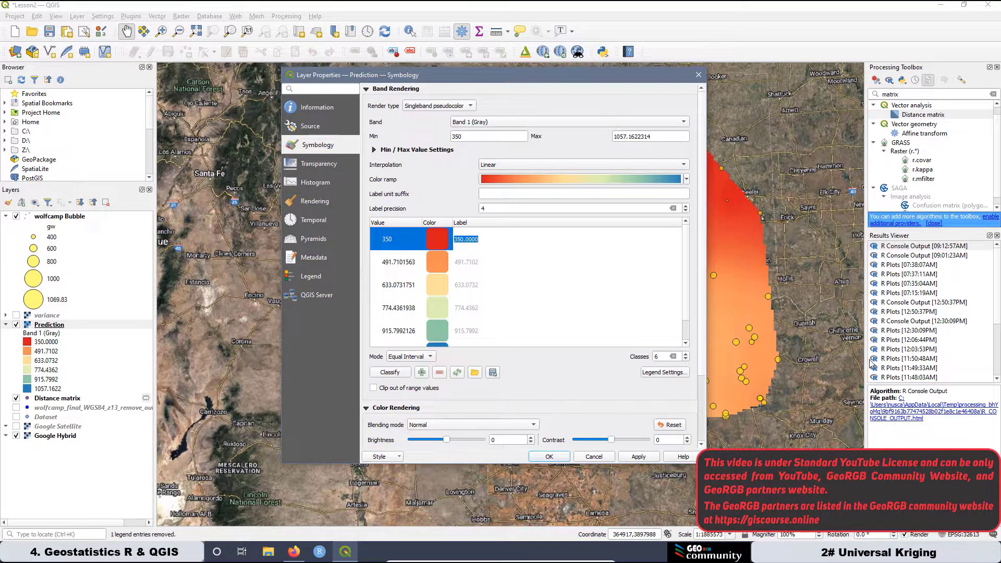
{"action": "left_click", "coordinate": [479, 240]}
Set the second class's value to 451 and its label to "451 - 550".
{"action": "left_click", "coordinate": [394, 265]}
{"action": "left_click", "coordinate": [394, 265]}
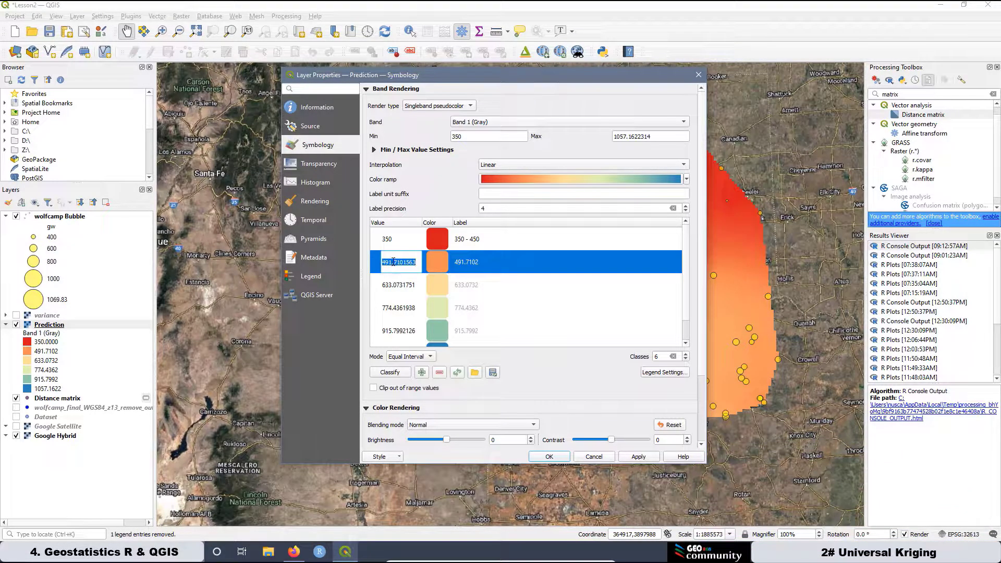
{"action": "type", "text": "451"}
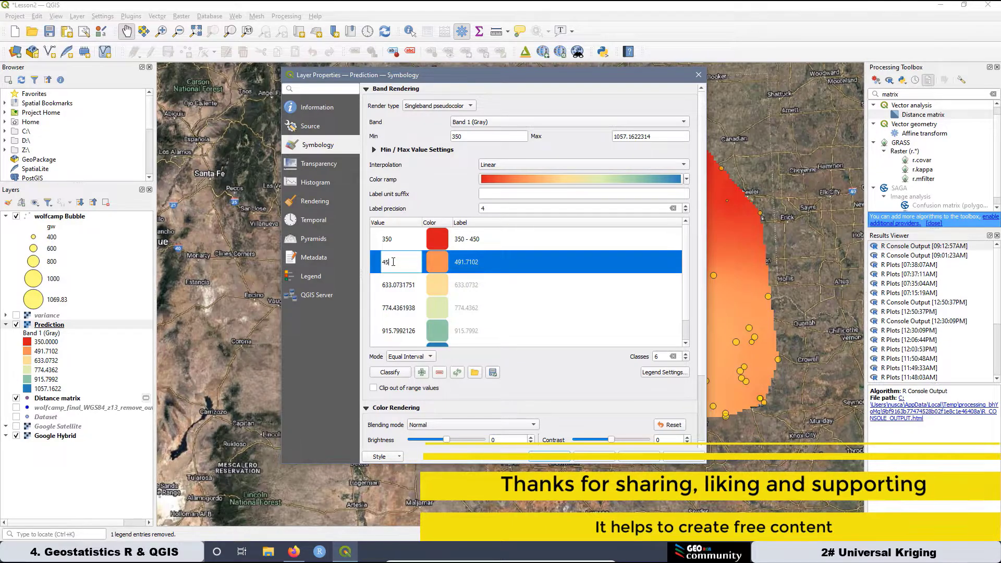
{"action": "double_click", "coordinate": [466, 263]}
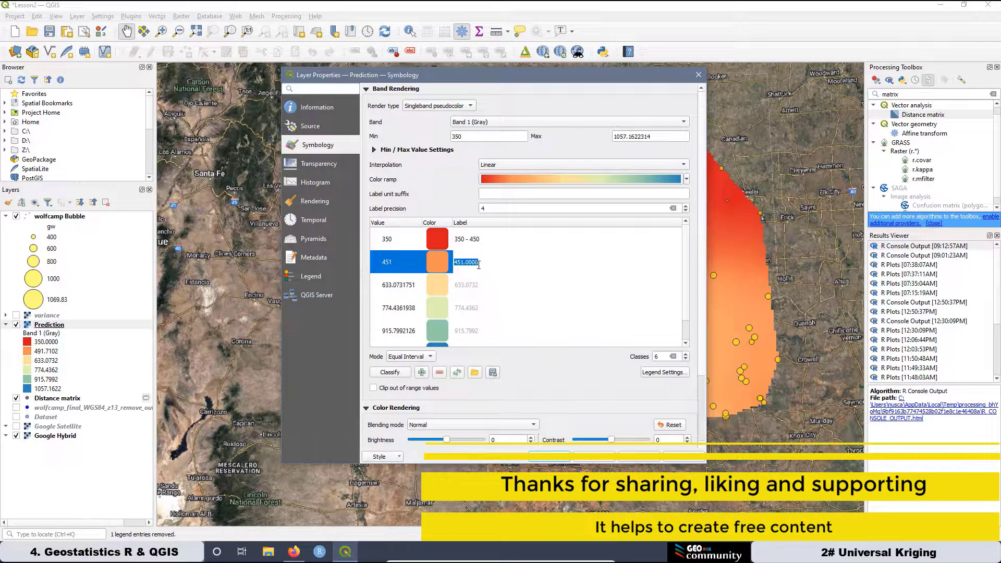
{"action": "left_click_drag", "start_coordinate": [479, 262], "coordinate": [464, 264]}
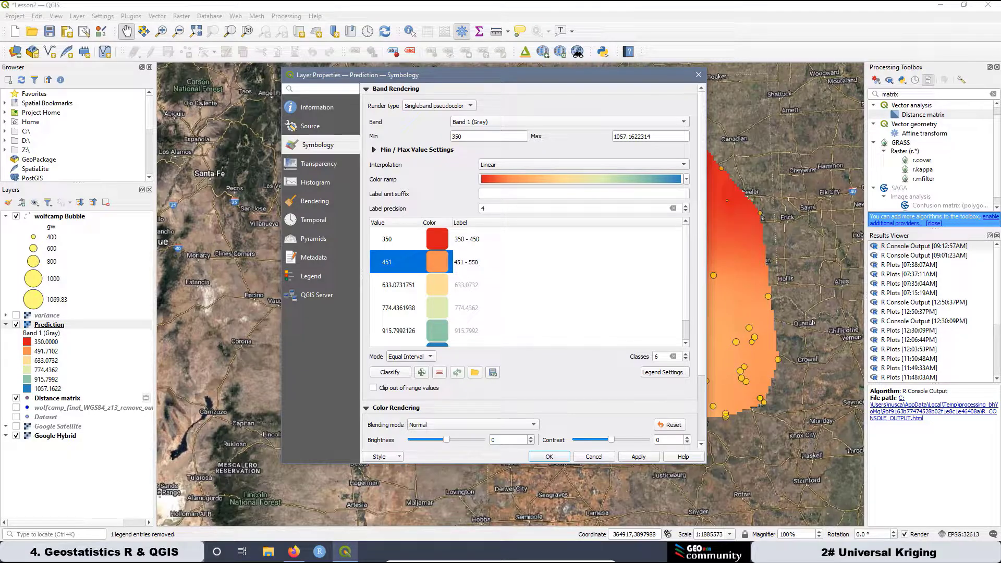
Increase the Prediction raster's number of classes to 8 and review the new class breaks.
{"action": "left_click", "coordinate": [686, 355]}
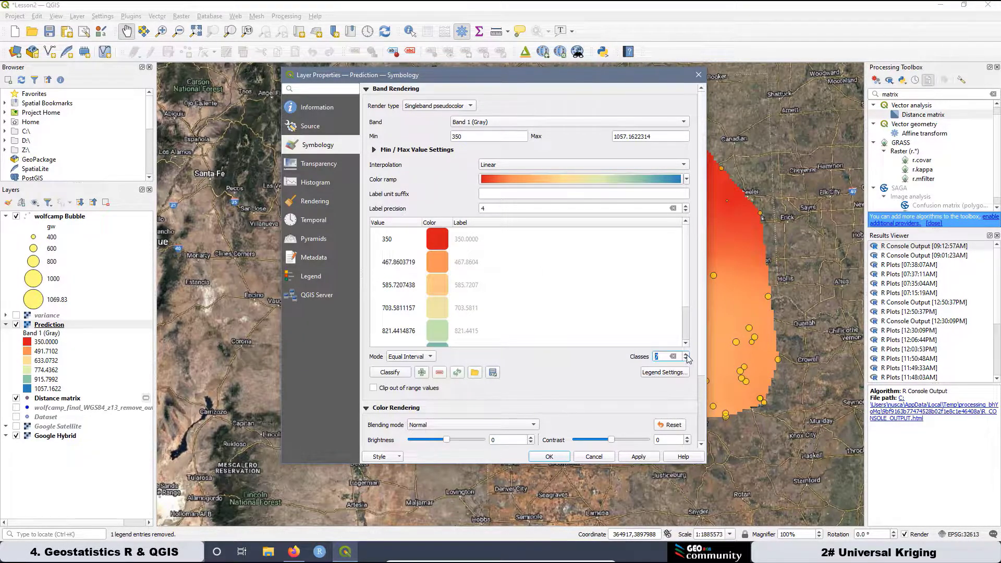
{"action": "left_click", "coordinate": [686, 355]}
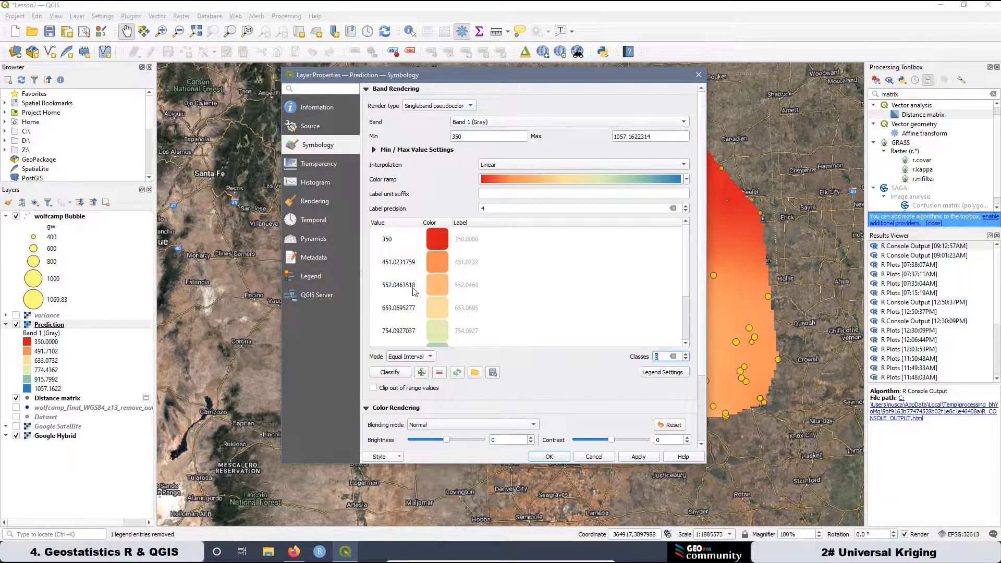
{"action": "scroll", "coordinate": [414, 291], "scroll_direction": "down", "scroll_amount": 5}
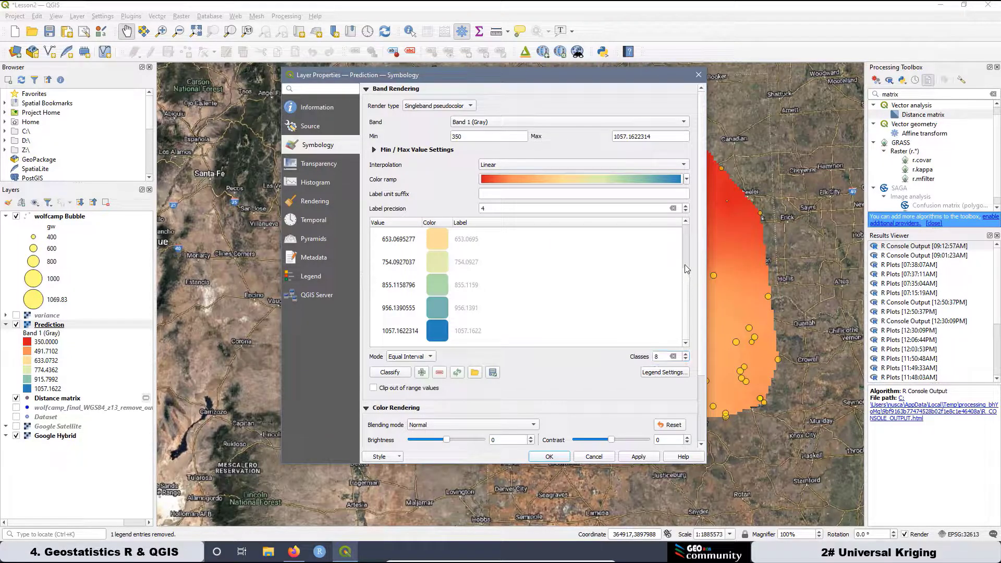
{"action": "left_click_drag", "start_coordinate": [685, 288], "coordinate": [686, 240]}
Label the first class "350 - 450" and set the second class to 451 with the label "451 - 550".
{"action": "double_click", "coordinate": [466, 239]}
{"action": "type", "text": "350 - 450"}
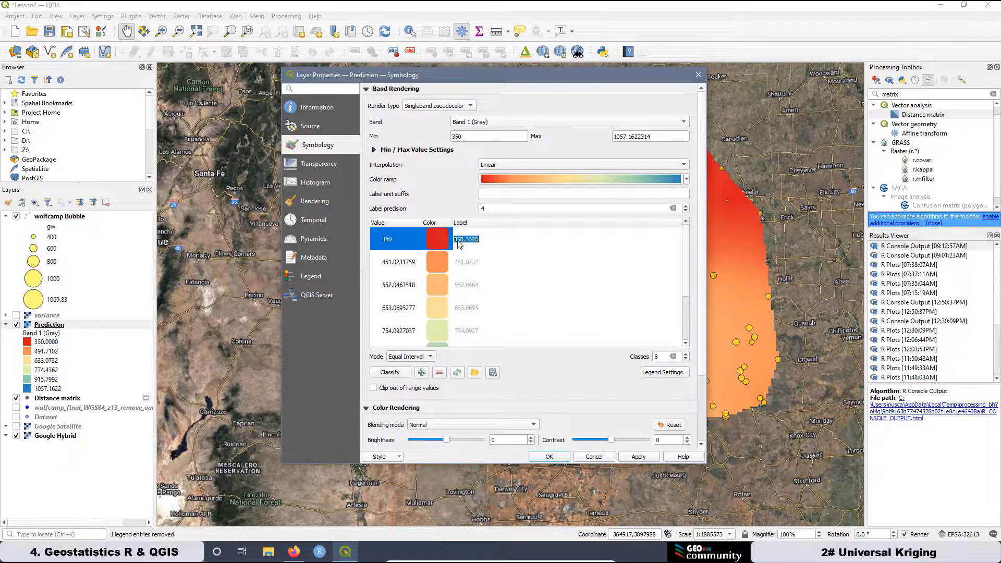
{"action": "key", "text": "Tab"}
{"action": "type", "text": "451"}
{"action": "key", "text": "Tab"}
{"action": "type", "text": "451 - 550"}
Set the remaining class values from 551 to 1051 in steps of 100, label them by range with "< 1051" for the last, and apply.
{"action": "key", "text": "Tab"}
{"action": "type", "text": "5"}
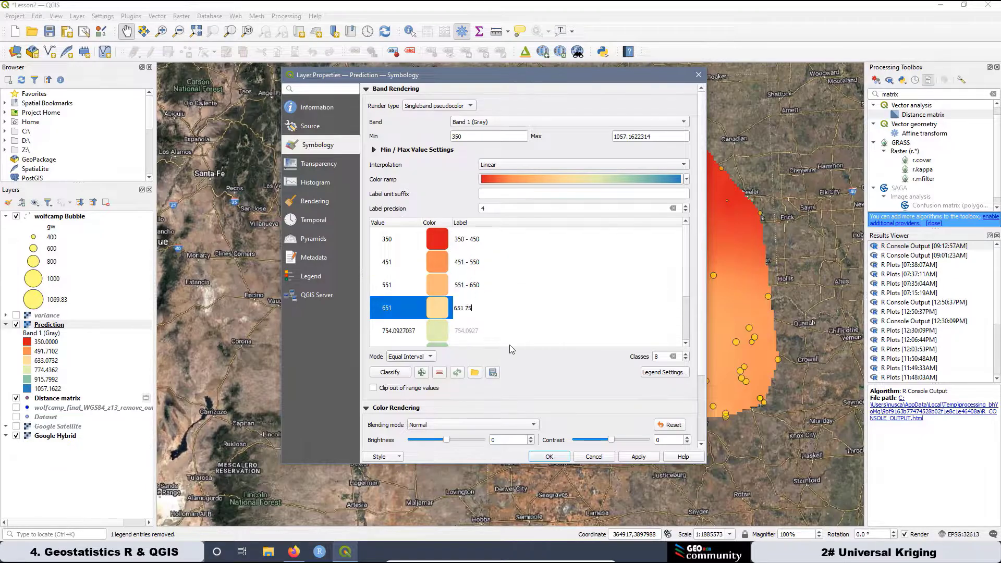
{"action": "type", "text": "51\t551 - 650\t651\t651 750\t751\t751 - 850\t851\t851 - 950\t951\t951 - 1050\t1051\t< 1051"}
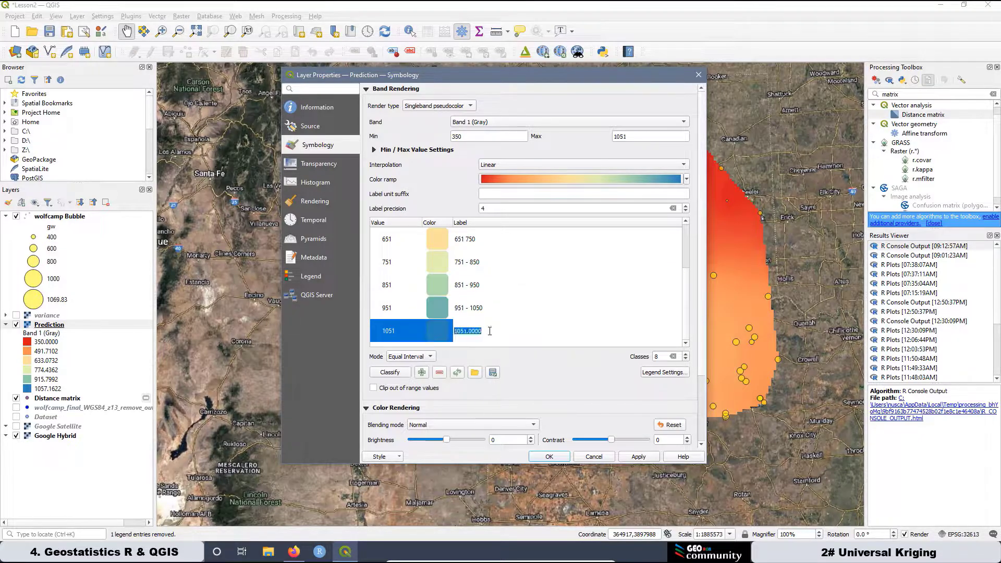
{"action": "left_click", "coordinate": [638, 456]}
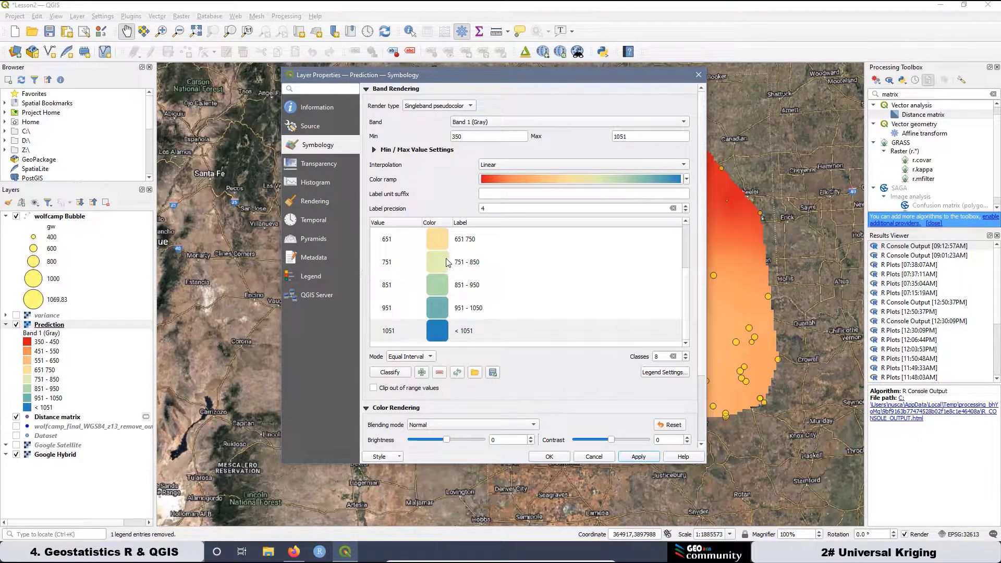
Correct the last class's label to "> 1051", then apply and accept the Prediction raster's symbology.
{"action": "scroll", "coordinate": [461, 276], "scroll_direction": "up", "scroll_amount": 2}
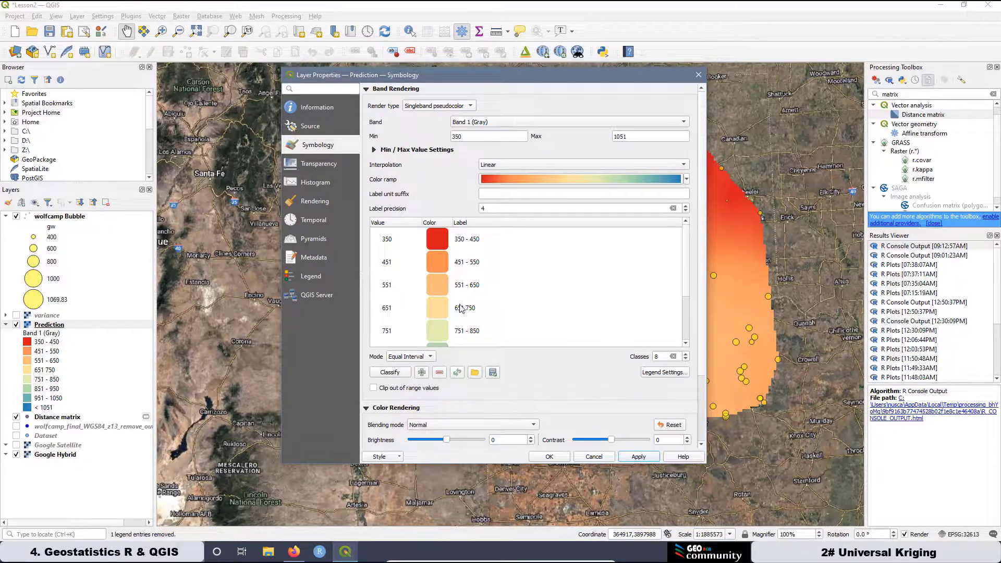
{"action": "scroll", "coordinate": [461, 307], "scroll_direction": "down", "scroll_amount": 4}
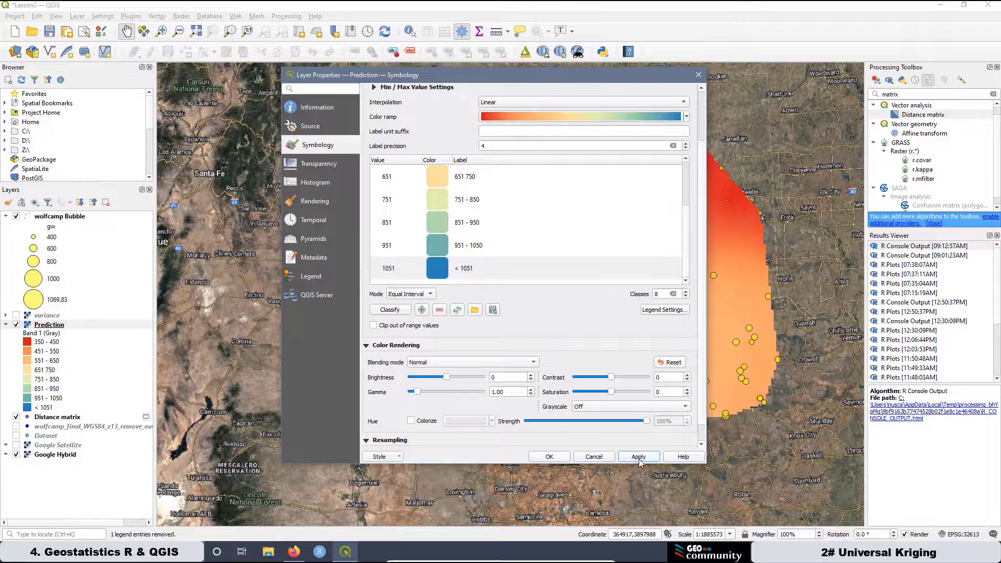
{"action": "left_click_drag", "start_coordinate": [589, 77], "coordinate": [640, 111]}
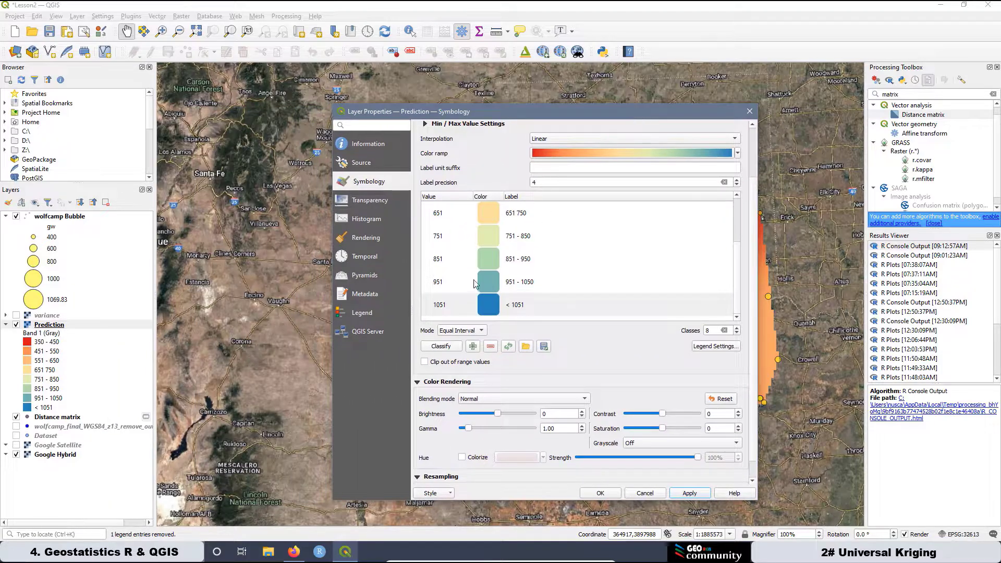
{"action": "scroll", "coordinate": [462, 293], "scroll_direction": "up", "scroll_amount": 5}
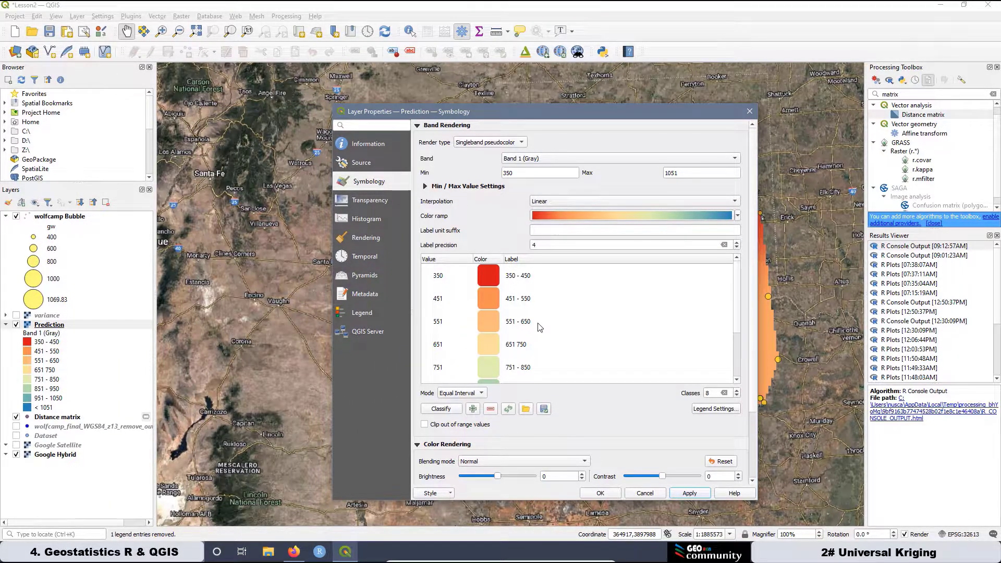
{"action": "scroll", "coordinate": [537, 328], "scroll_direction": "down", "scroll_amount": 4}
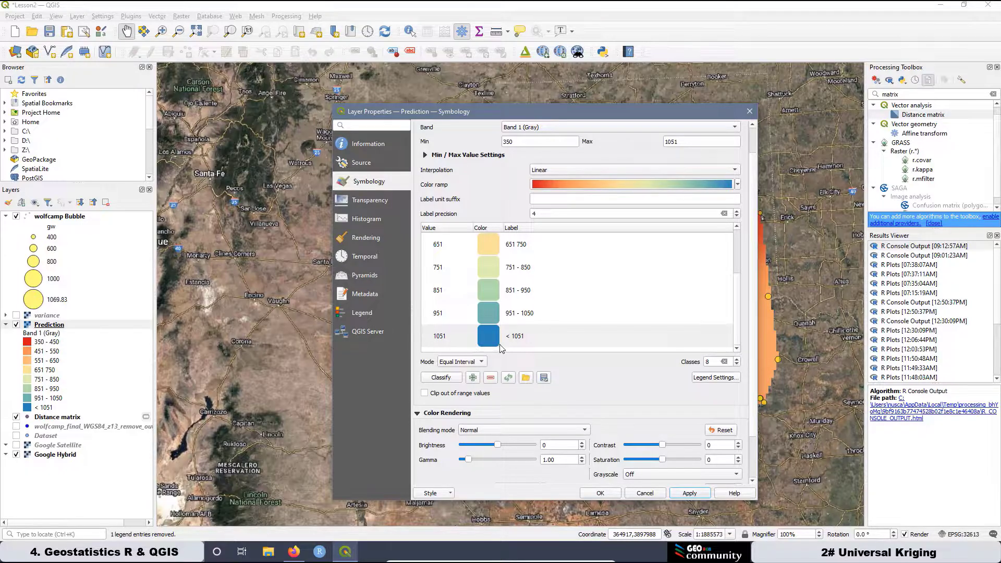
{"action": "left_click_drag", "start_coordinate": [592, 112], "coordinate": [166, 61]}
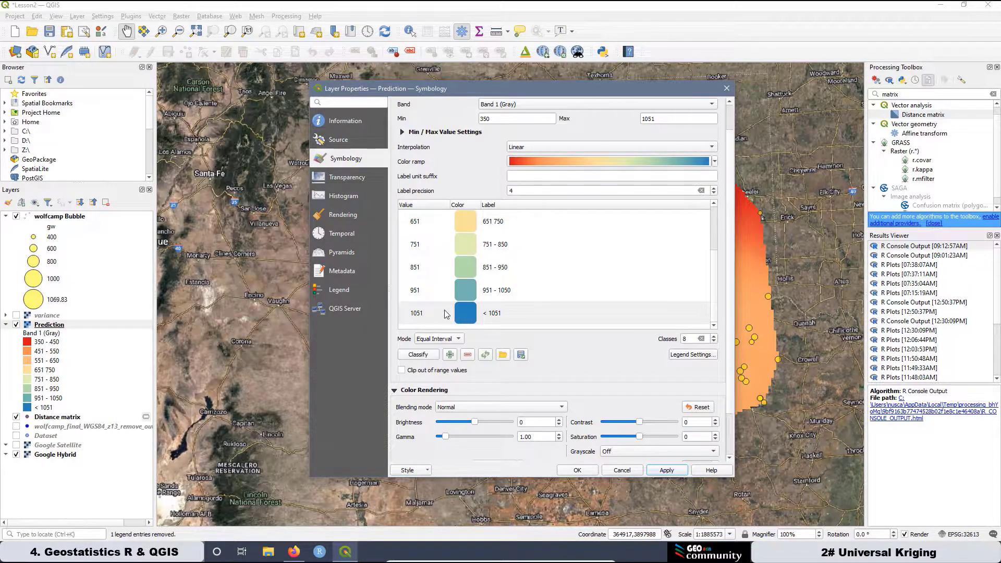
{"action": "left_click", "coordinate": [485, 317]}
{"action": "left_click", "coordinate": [483, 312]}
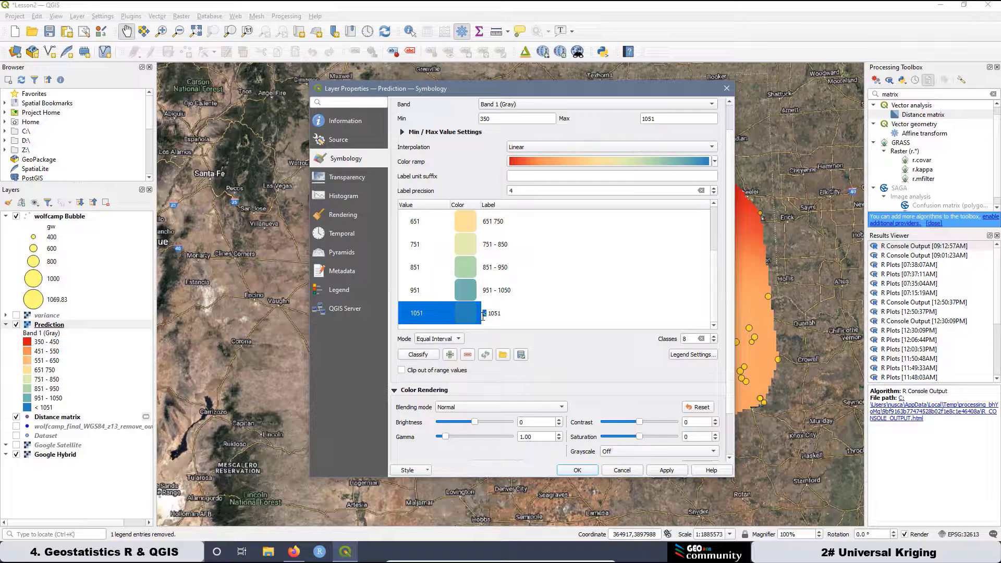
{"action": "type", "text": ">"}
{"action": "left_click", "coordinate": [542, 266]}
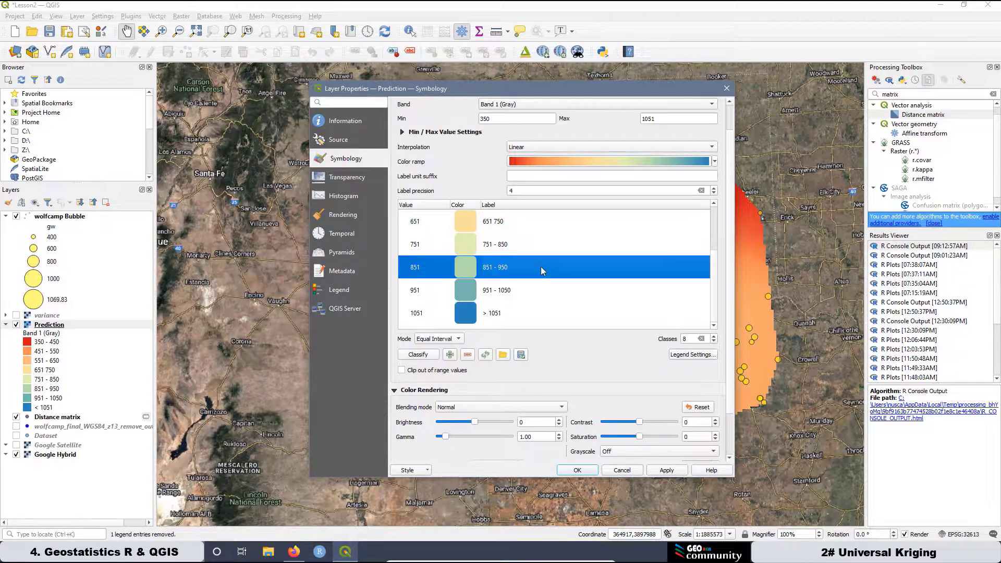
{"action": "left_click", "coordinate": [16, 318]}
{"action": "left_click", "coordinate": [666, 470]}
{"action": "left_click", "coordinate": [577, 470]}
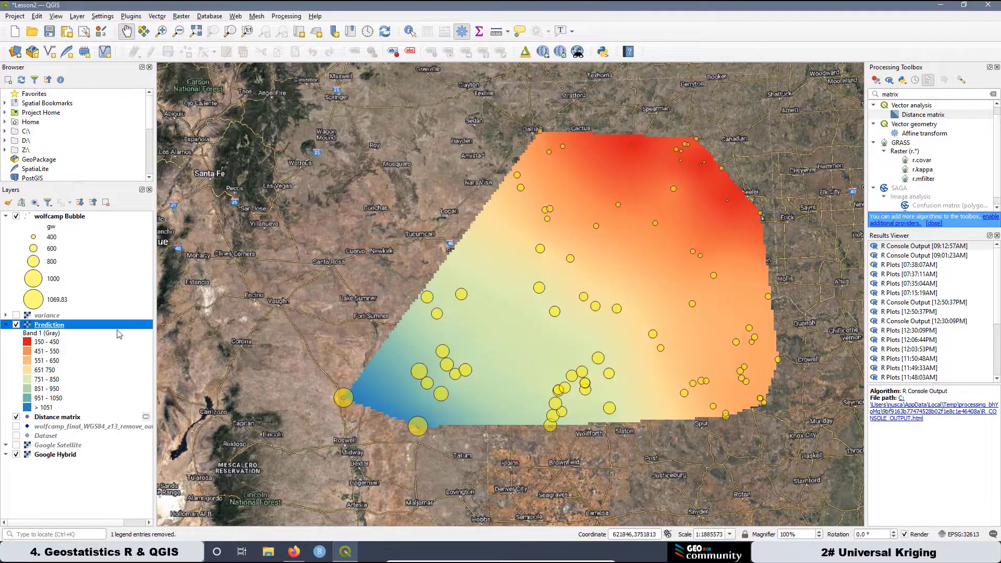
Show the variance raster instead of the Prediction raster and open its layer properties.
{"action": "left_click", "coordinate": [15, 324]}
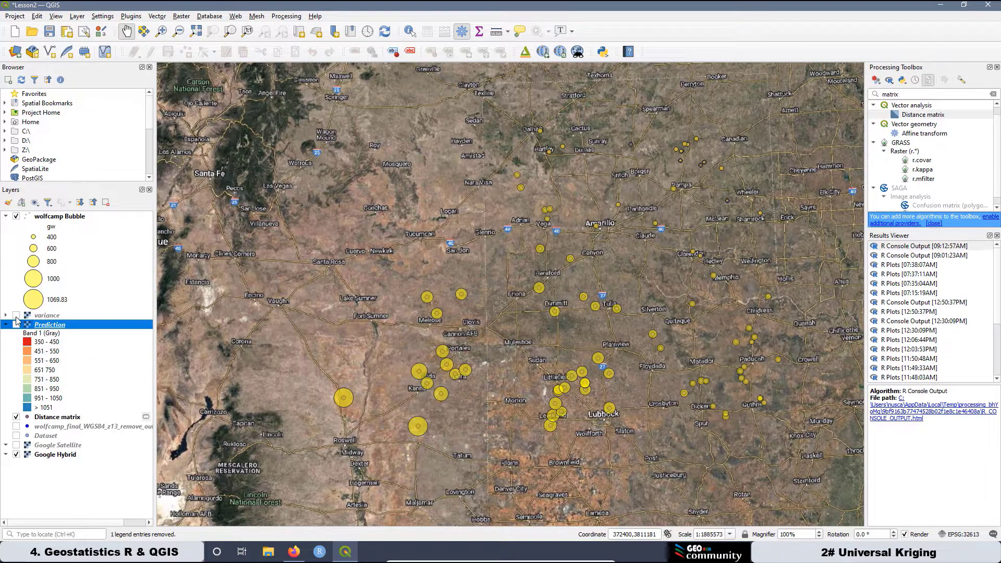
{"action": "left_click", "coordinate": [16, 316]}
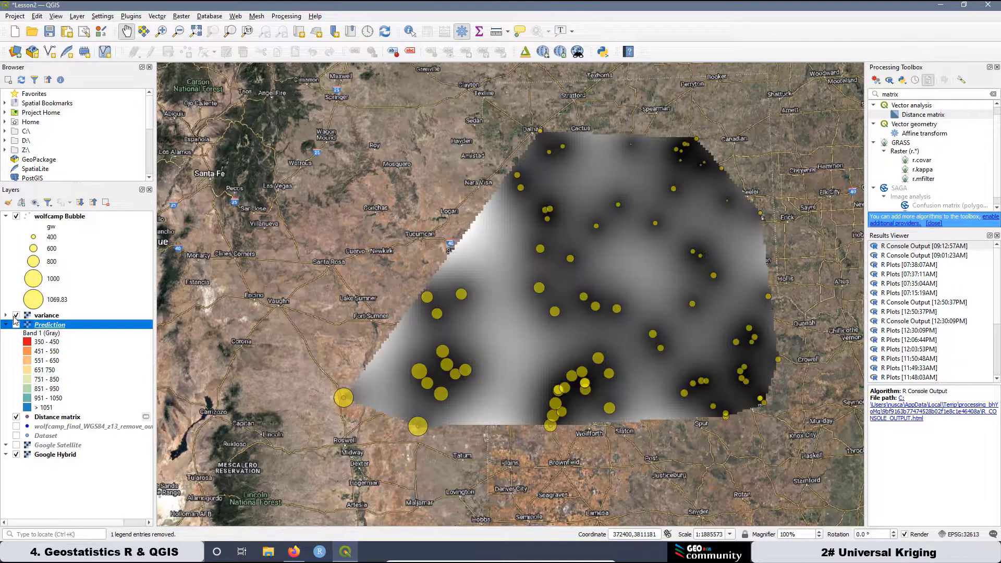
{"action": "right_click", "coordinate": [52, 316]}
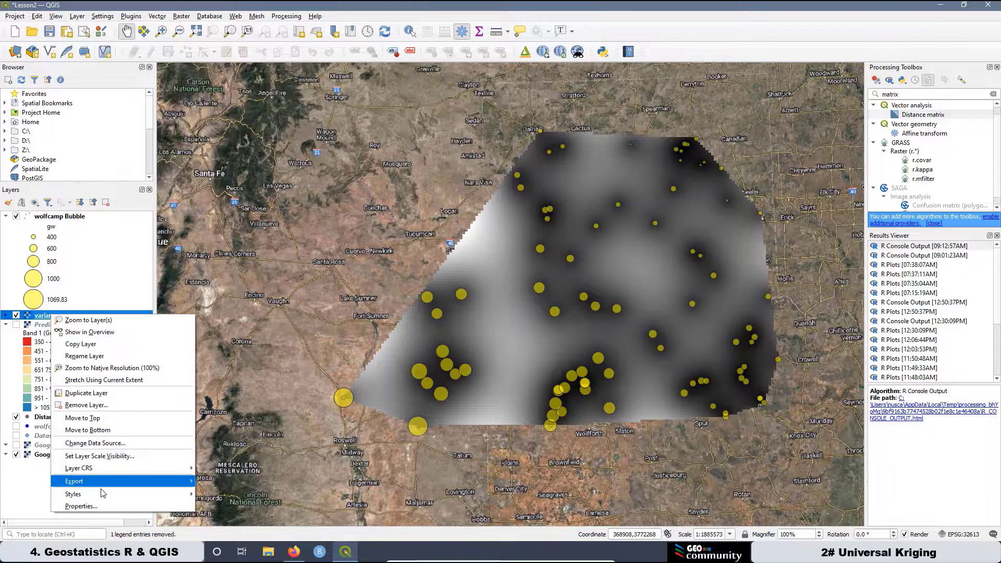
{"action": "left_click", "coordinate": [99, 507]}
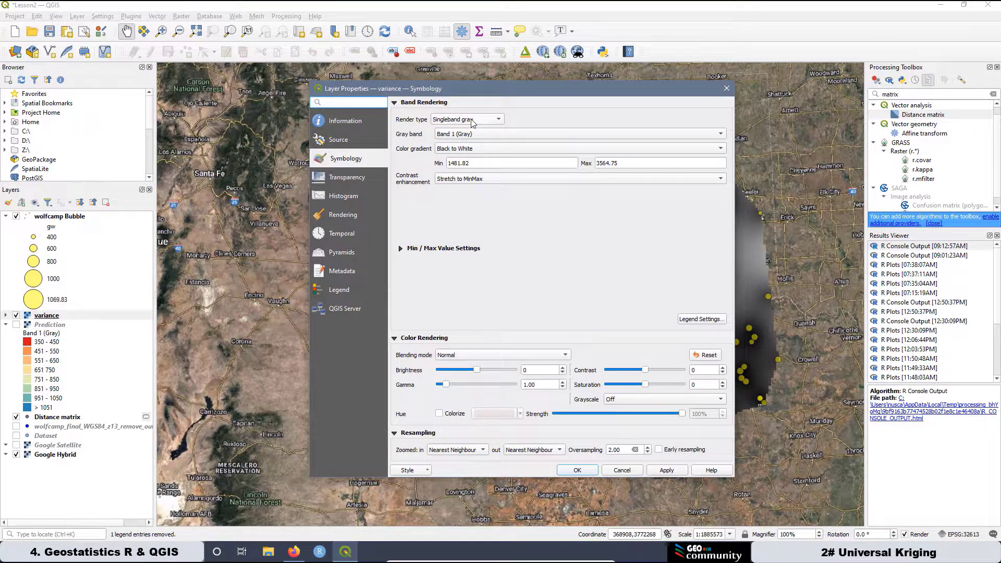
Render the variance raster as Singleband pseudocolor with the Viridis color ramp.
{"action": "left_click", "coordinate": [466, 119]}
{"action": "left_click", "coordinate": [471, 131]}
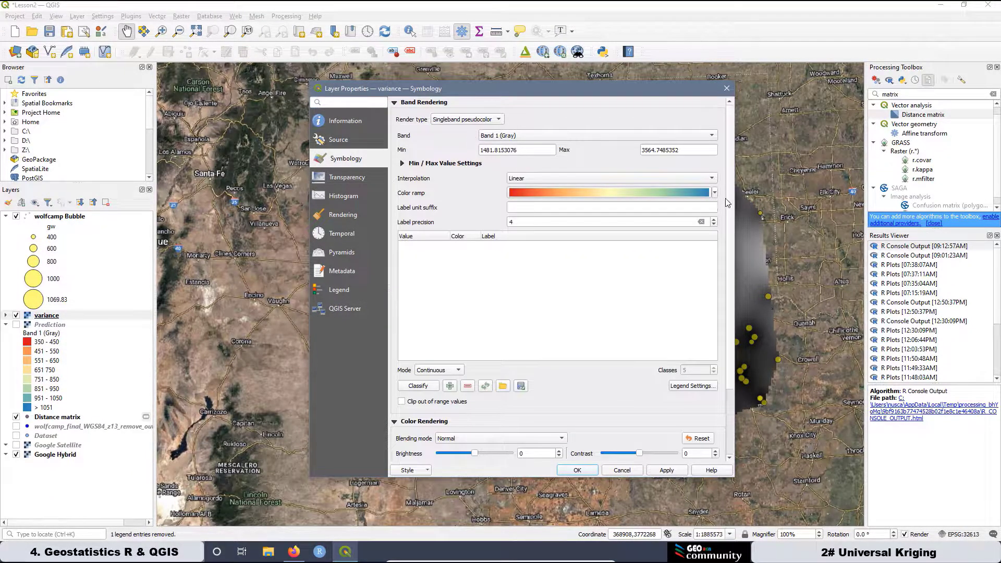
{"action": "left_click", "coordinate": [714, 192]}
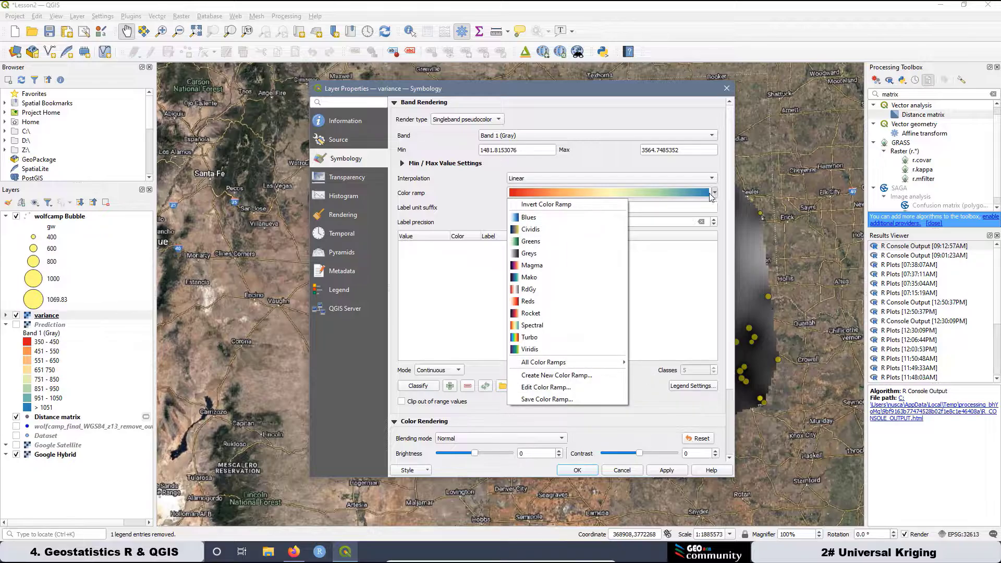
{"action": "left_click", "coordinate": [542, 349]}
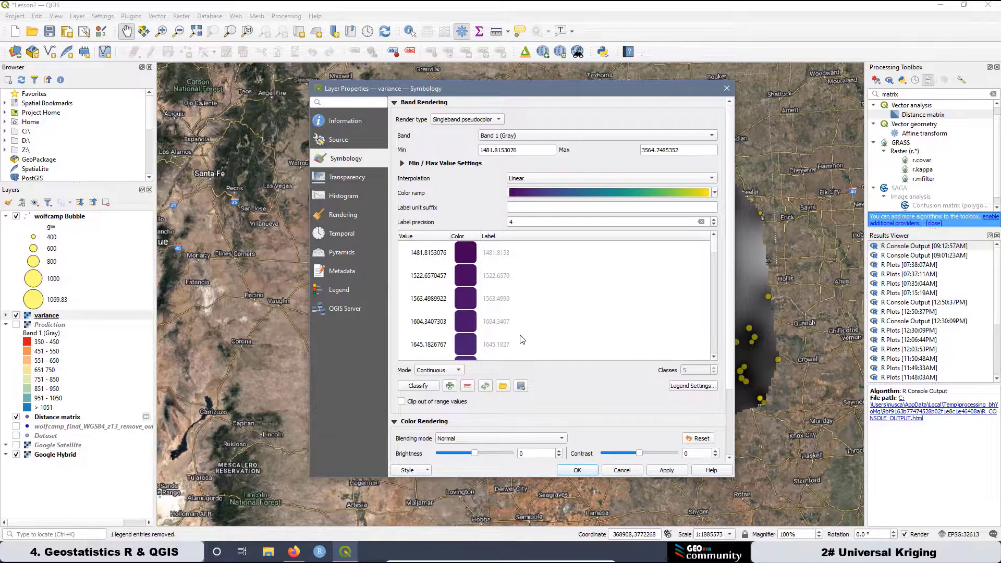
Classify the variance raster by Equal Interval into 8 classes, then apply and accept the symbology.
{"action": "left_click", "coordinate": [426, 370]}
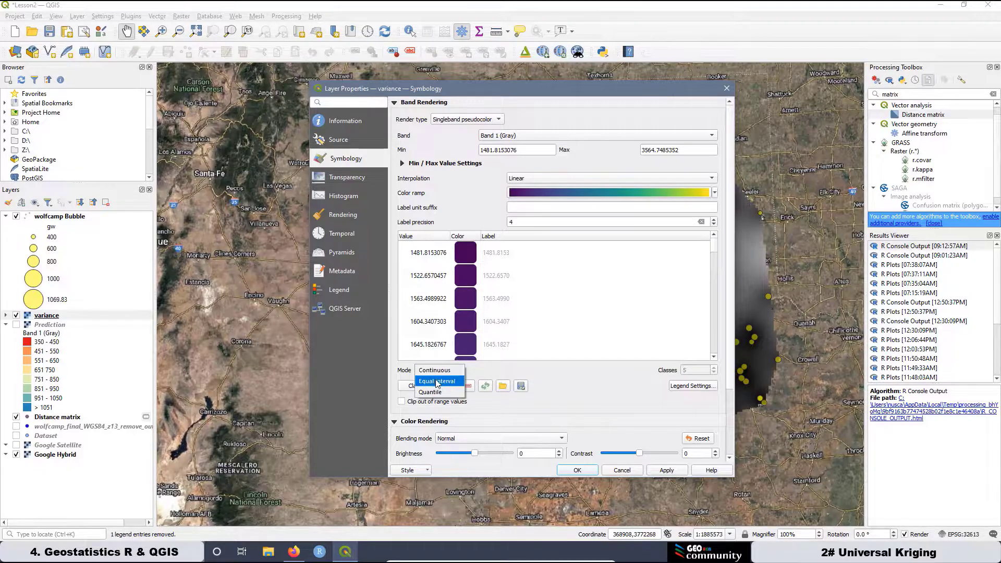
{"action": "left_click", "coordinate": [437, 382]}
{"action": "left_click", "coordinate": [714, 368]}
{"action": "left_click", "coordinate": [713, 367]}
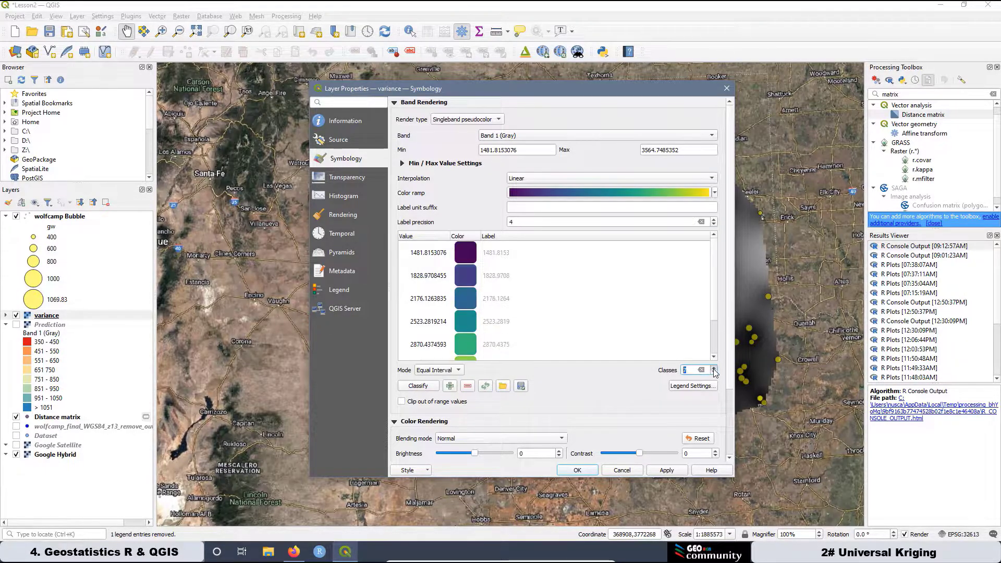
{"action": "left_click", "coordinate": [714, 368]}
{"action": "left_click", "coordinate": [667, 470]}
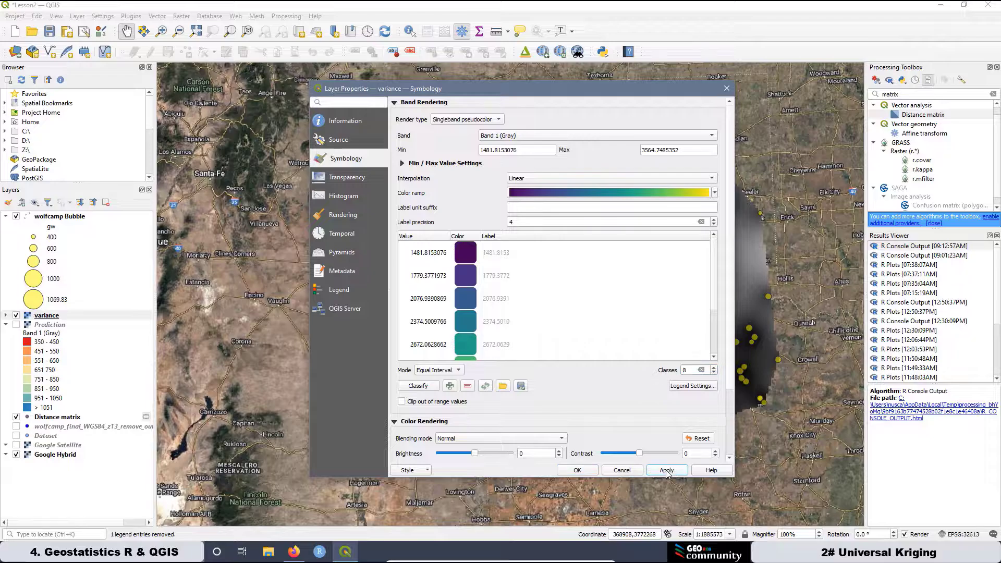
{"action": "left_click_drag", "start_coordinate": [603, 102], "coordinate": [941, 156]}
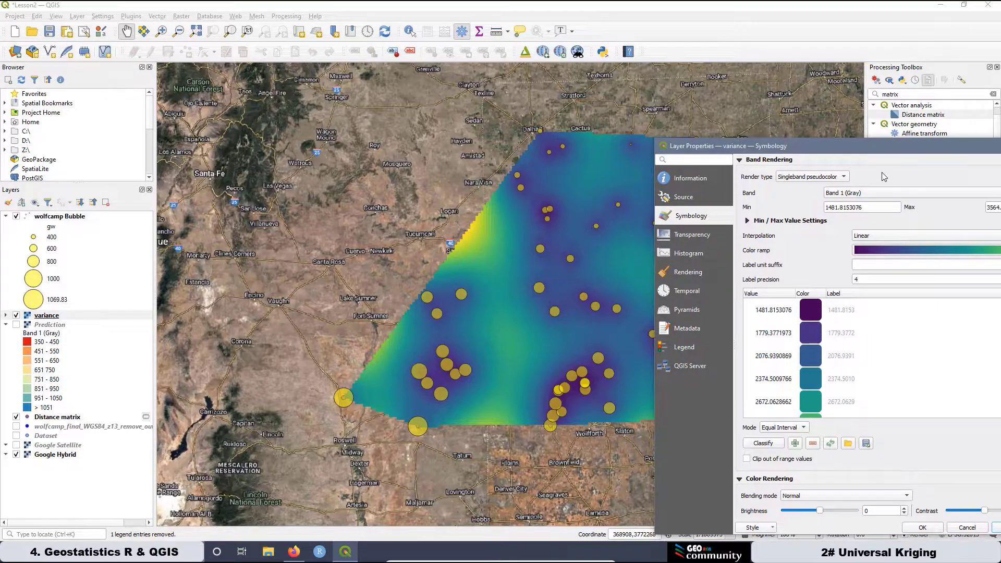
{"action": "left_click_drag", "start_coordinate": [817, 150], "coordinate": [468, 22]}
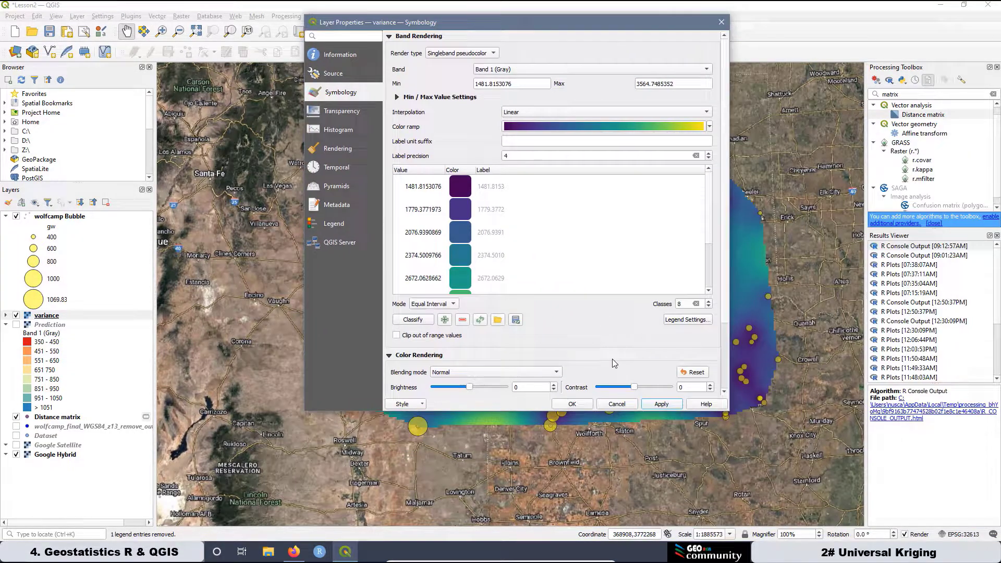
{"action": "left_click", "coordinate": [570, 404]}
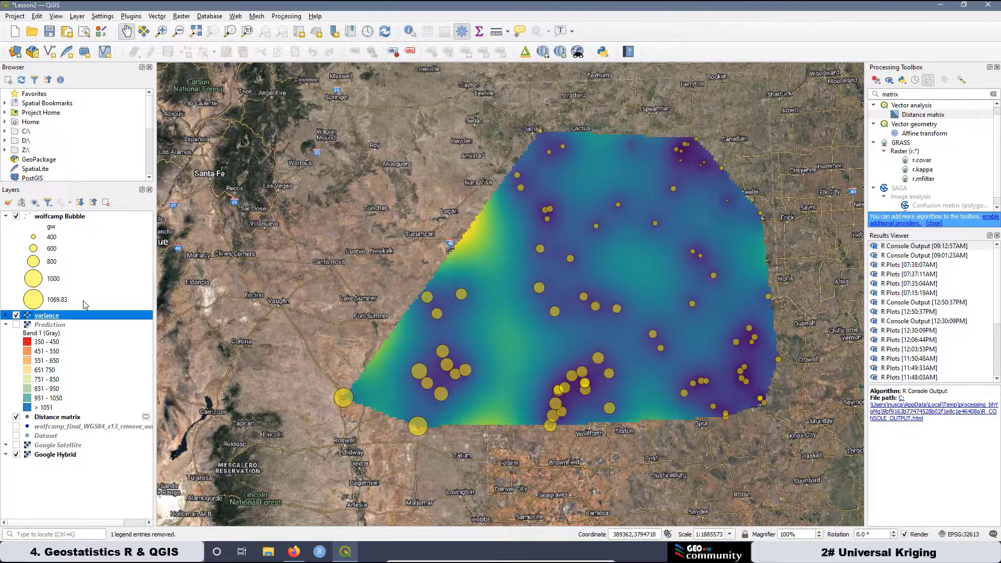
Hide the wolfcamp Bubble layer, then recolor the variance raster with the Magma color ramp and apply it.
{"action": "left_click", "coordinate": [16, 216]}
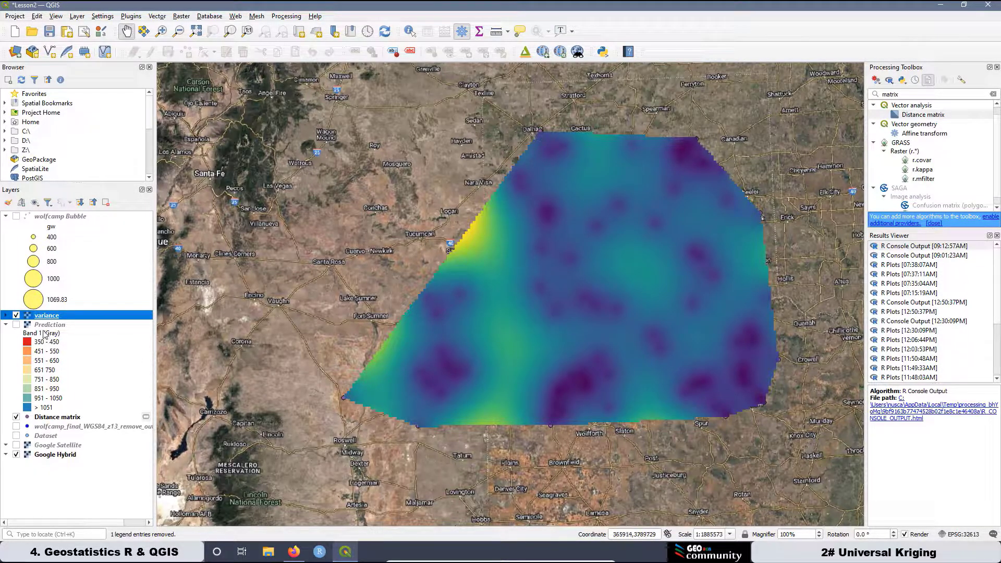
{"action": "left_click", "coordinate": [6, 316]}
{"action": "right_click", "coordinate": [55, 316]}
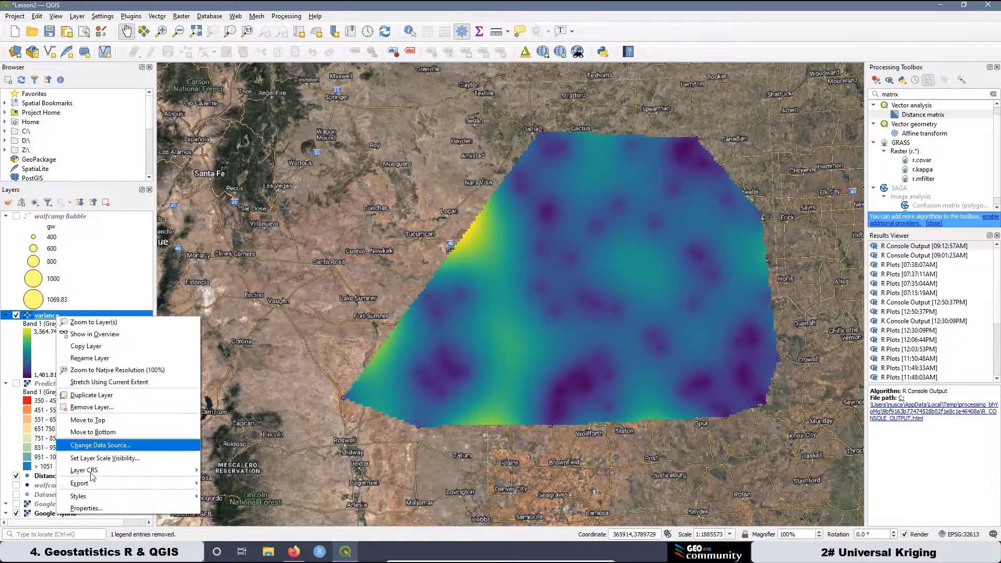
{"action": "left_click", "coordinate": [86, 509]}
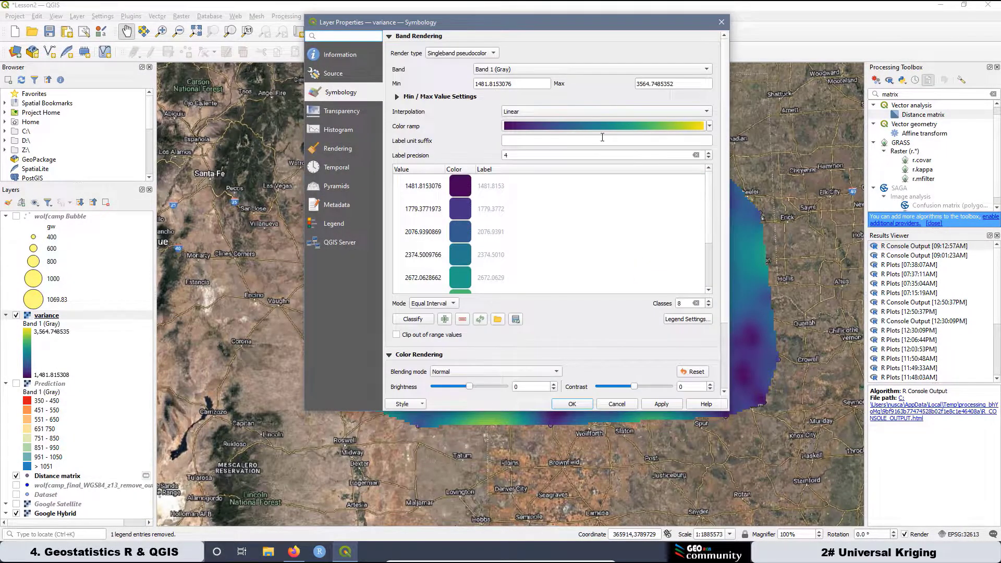
{"action": "left_click", "coordinate": [709, 125]}
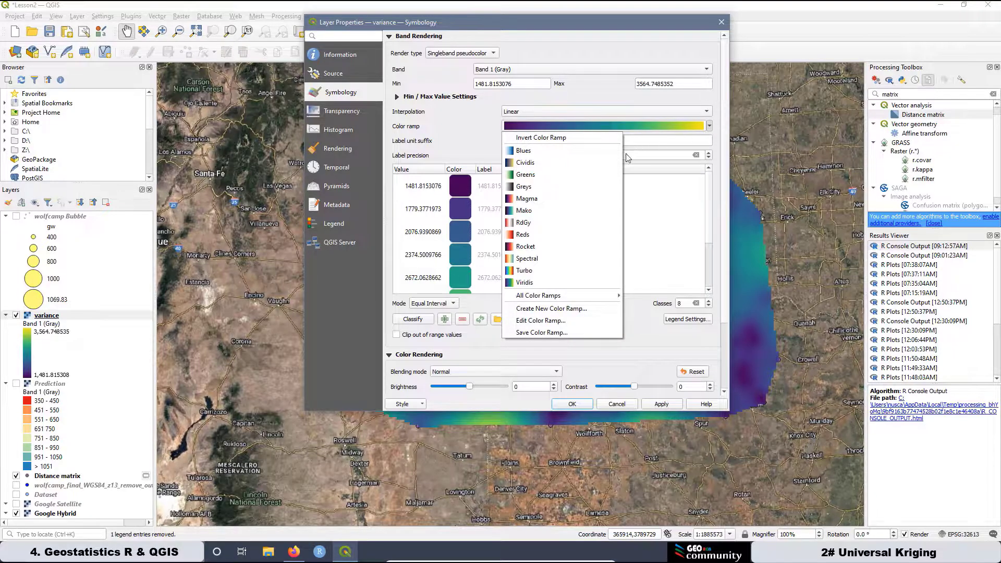
{"action": "left_click", "coordinate": [526, 200]}
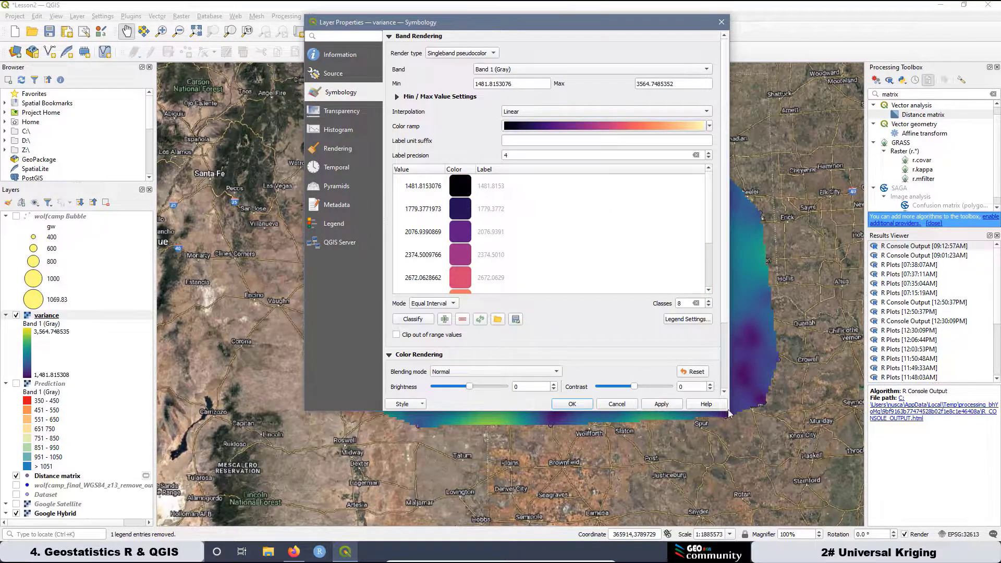
{"action": "left_click", "coordinate": [661, 404]}
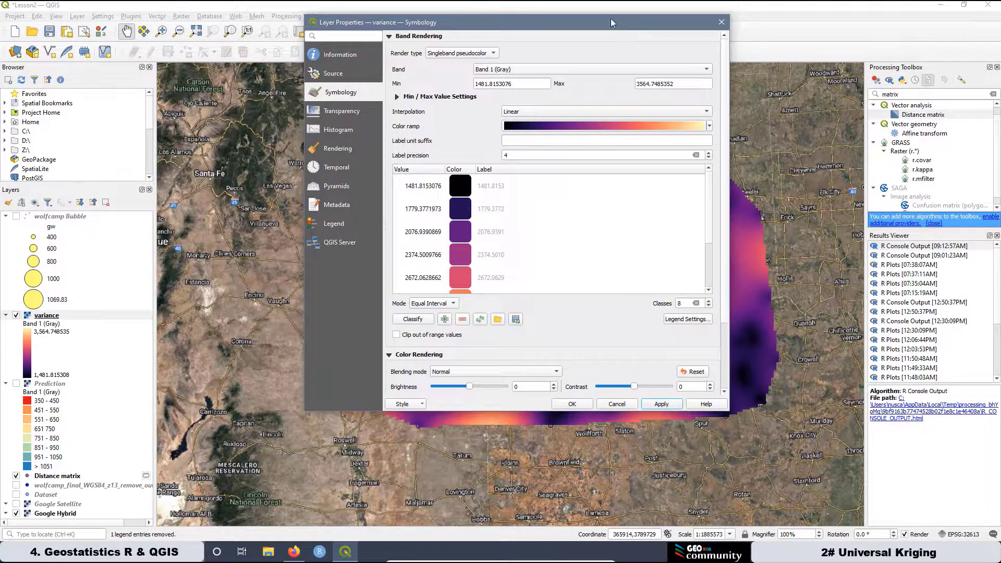
Invert the variance raster's Magma color ramp and apply the change to the map.
{"action": "left_click_drag", "start_coordinate": [613, 23], "coordinate": [503, 90]}
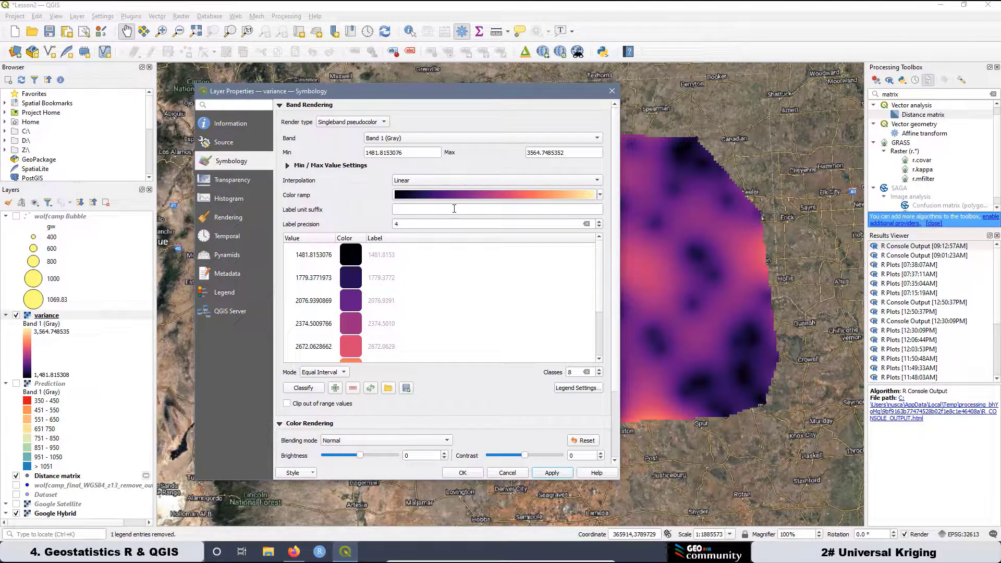
{"action": "left_click", "coordinate": [601, 196]}
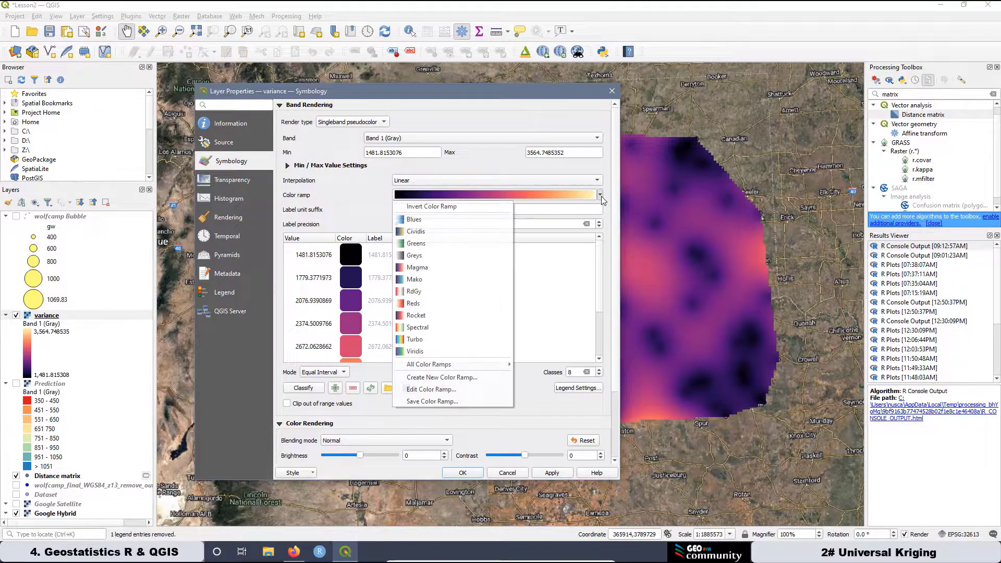
{"action": "left_click", "coordinate": [446, 206]}
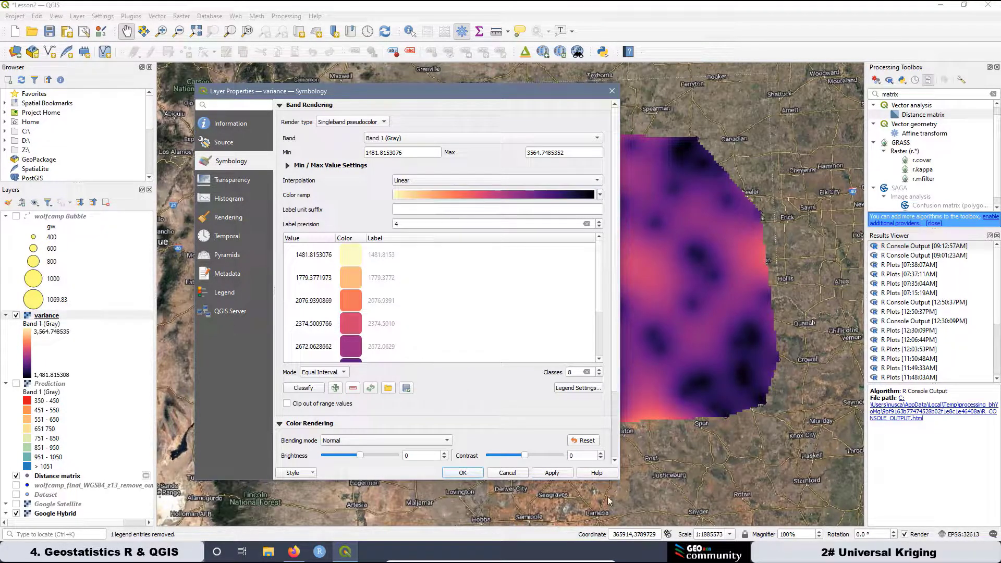
{"action": "left_click", "coordinate": [547, 472]}
{"action": "left_click_drag", "start_coordinate": [521, 92], "coordinate": [736, 41]}
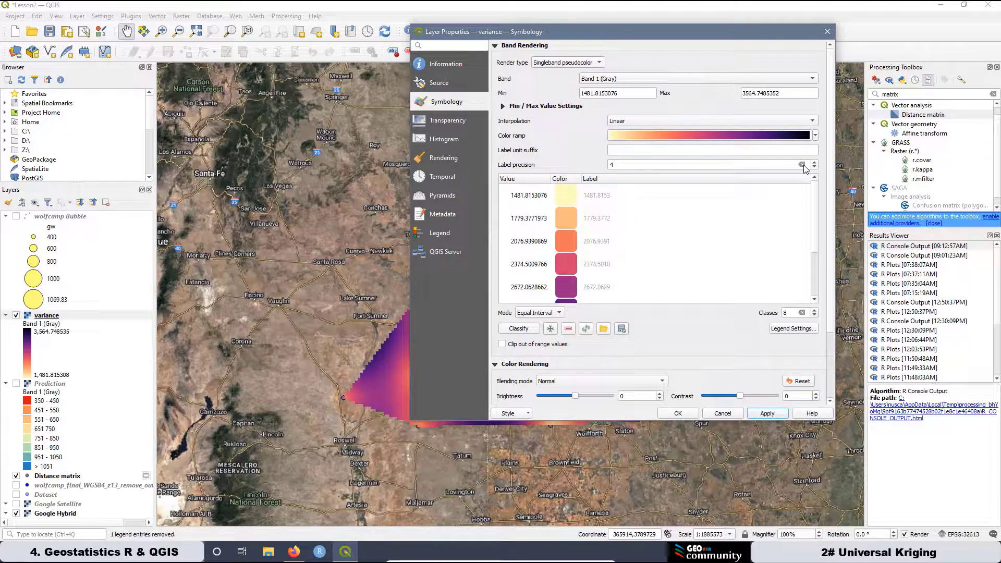
Set the label precision of the variance classes to 0 and apply it.
{"action": "scroll", "coordinate": [806, 168], "scroll_direction": "down", "scroll_amount": 14}
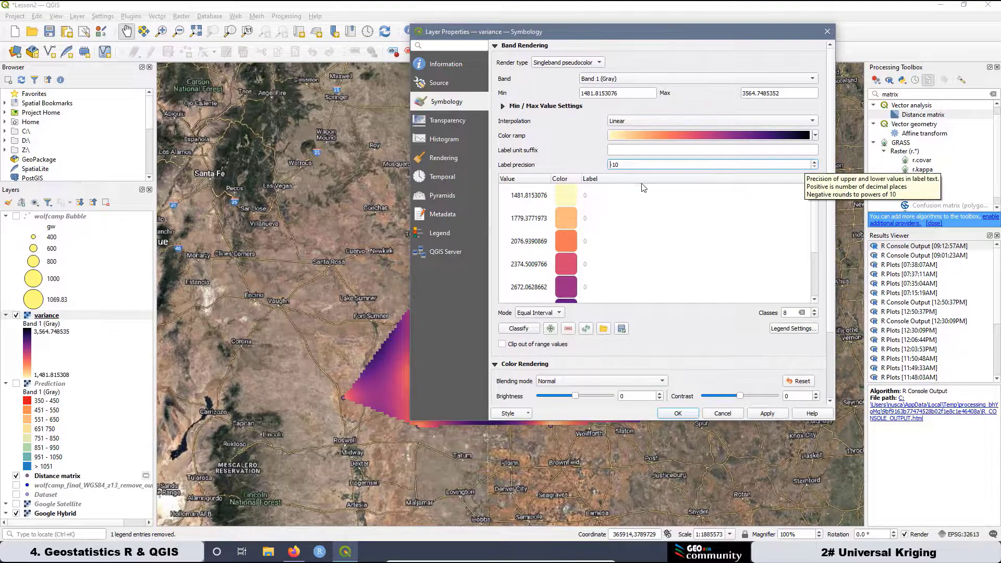
{"action": "left_click_drag", "start_coordinate": [619, 165], "coordinate": [575, 167]}
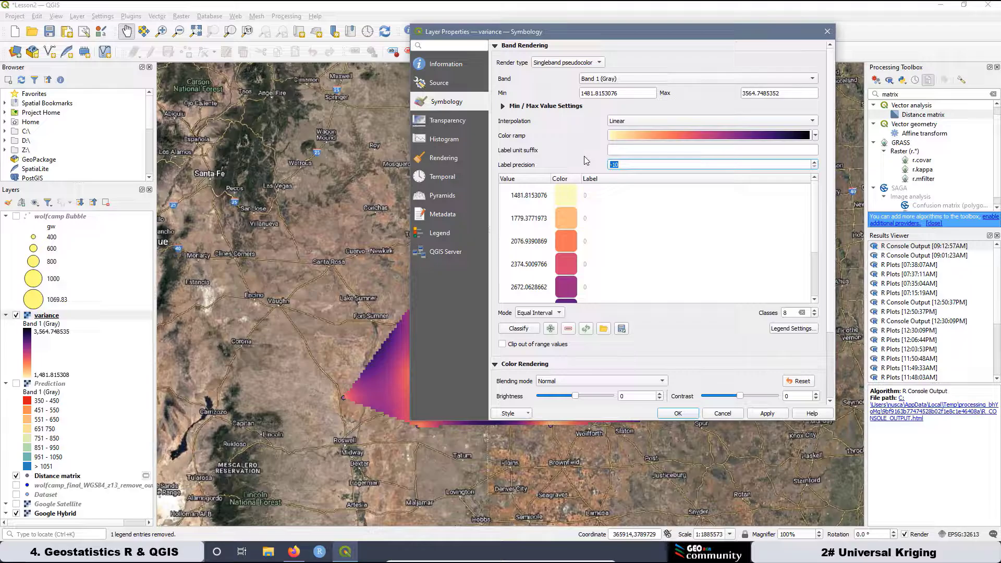
{"action": "type", "text": "0"}
{"action": "left_click", "coordinate": [766, 413]}
{"action": "left_click", "coordinate": [768, 414]}
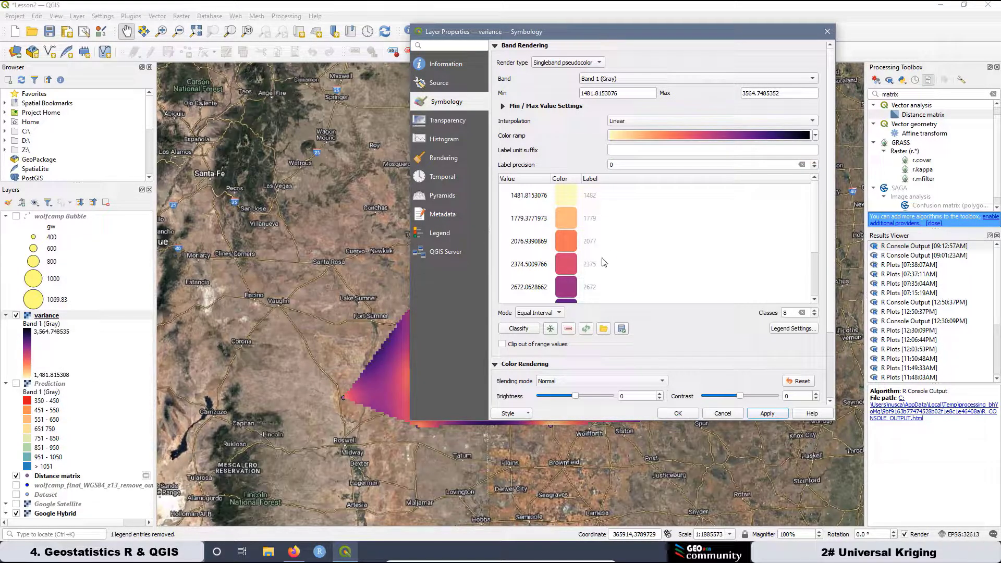
Turn off the continuous legend for the variance raster, then apply and accept the symbology.
{"action": "left_click", "coordinate": [791, 328]}
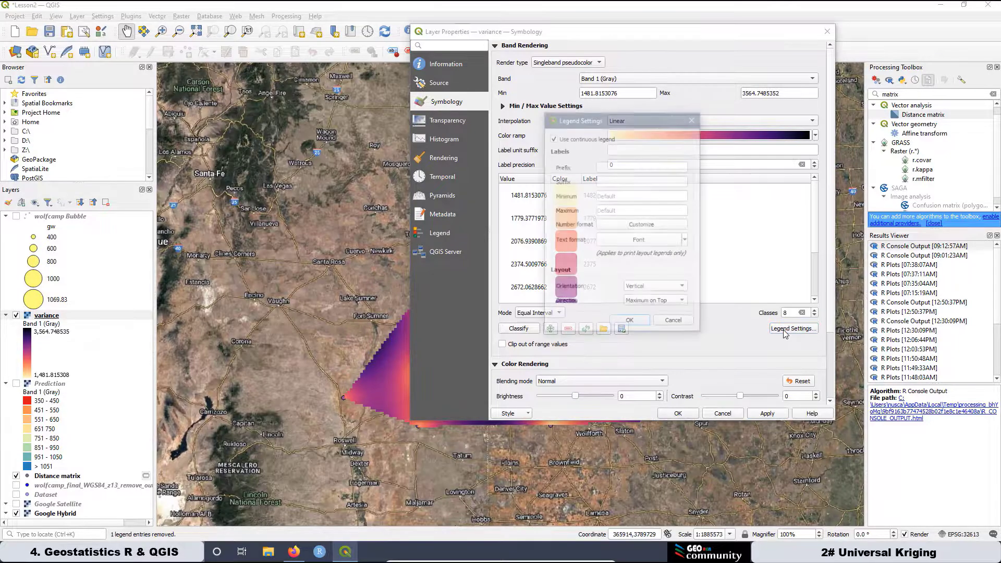
{"action": "left_click", "coordinate": [553, 138]}
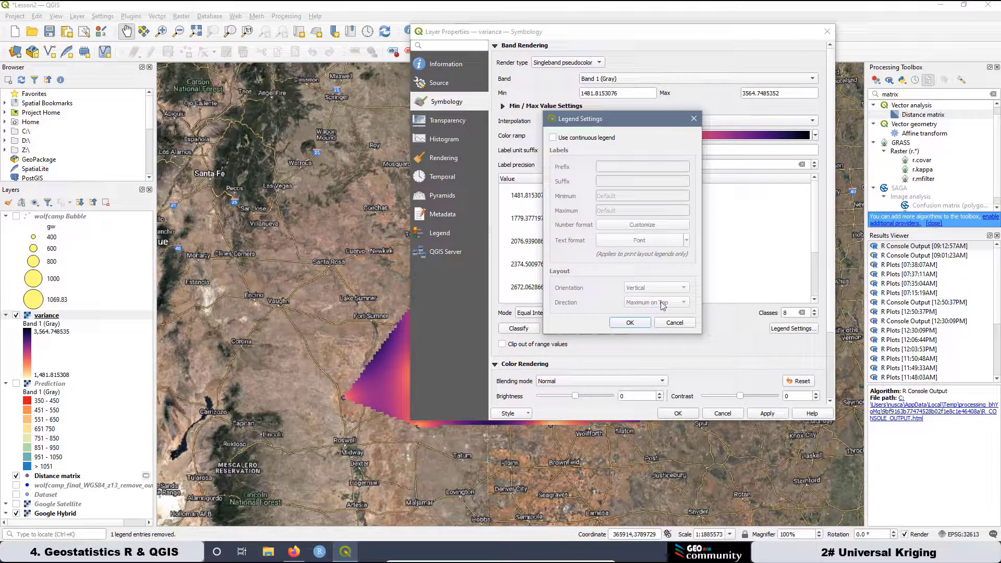
{"action": "left_click", "coordinate": [628, 323]}
{"action": "left_click", "coordinate": [769, 415]}
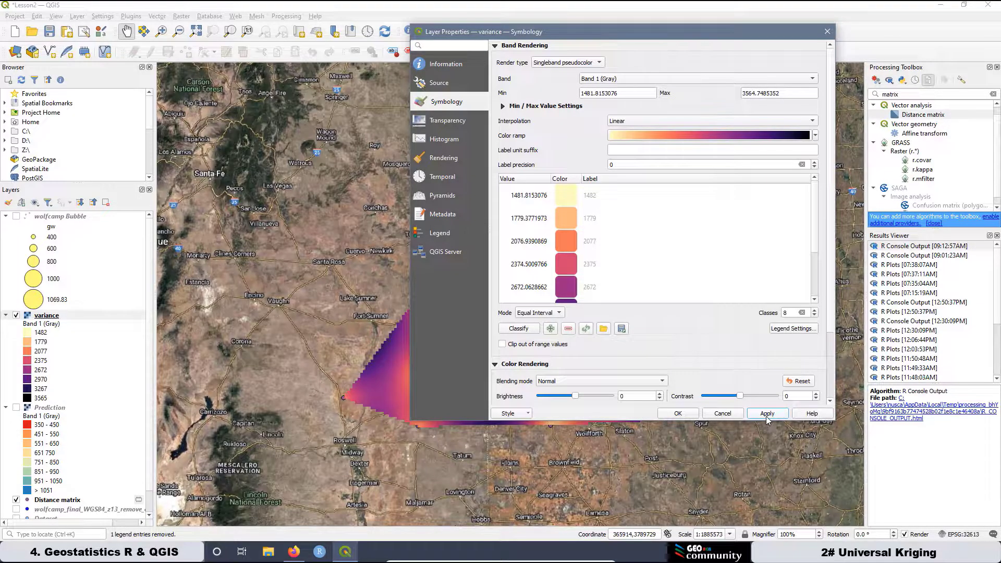
{"action": "left_click", "coordinate": [678, 413]}
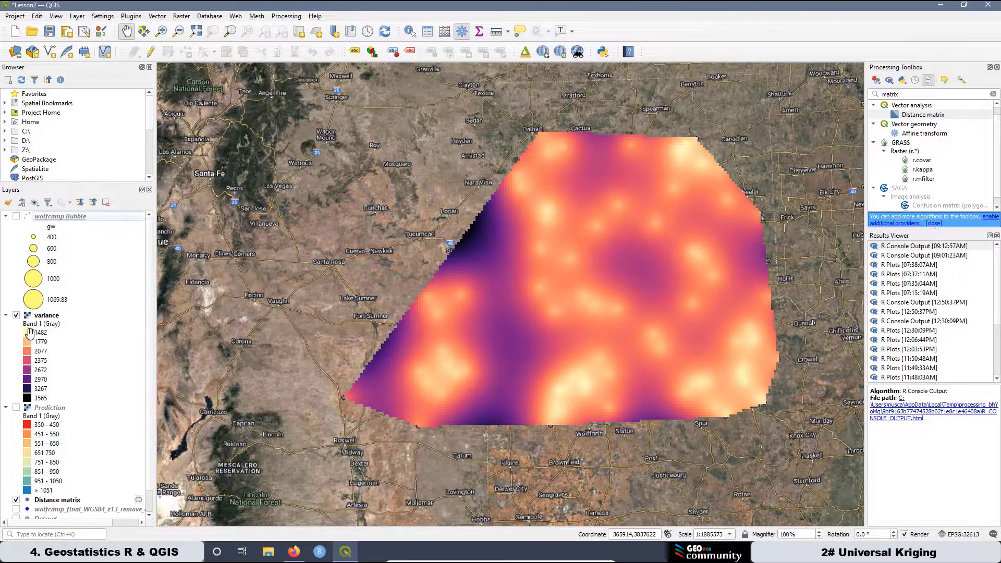
Show the Prediction raster instead of variance and set up a Contour extraction from Prediction with an interval of 100.
{"action": "left_click", "coordinate": [16, 315]}
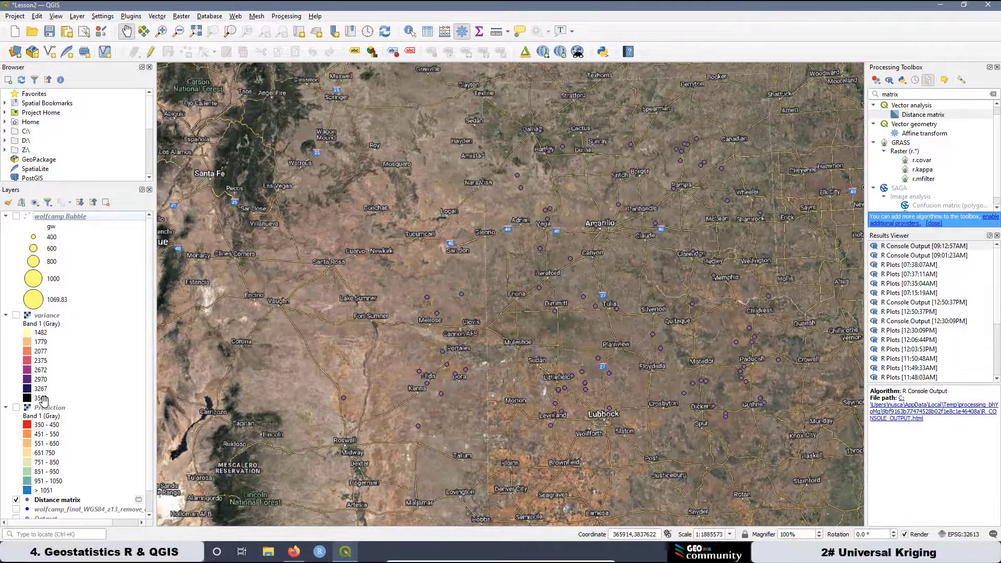
{"action": "left_click", "coordinate": [16, 408]}
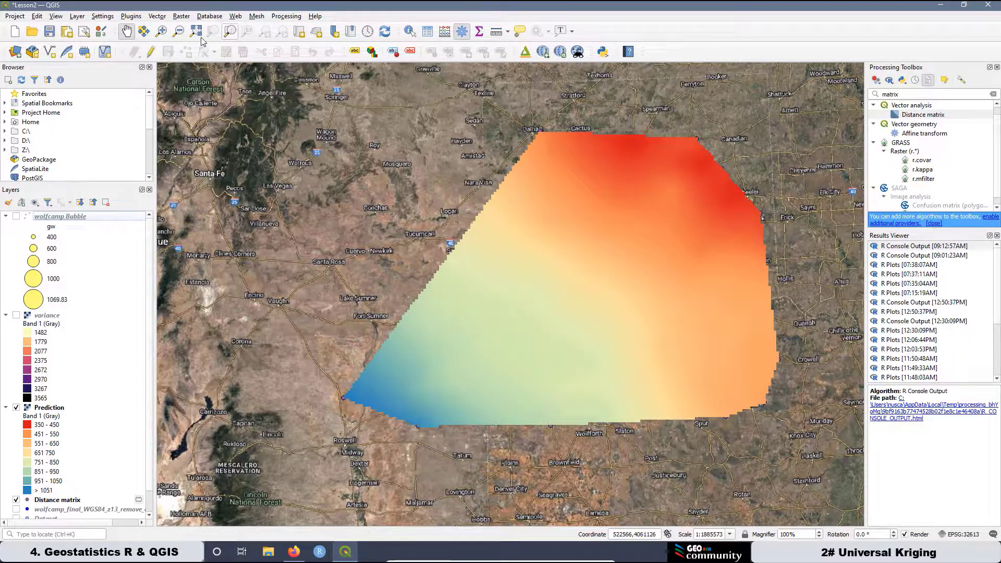
{"action": "left_click", "coordinate": [181, 16]}
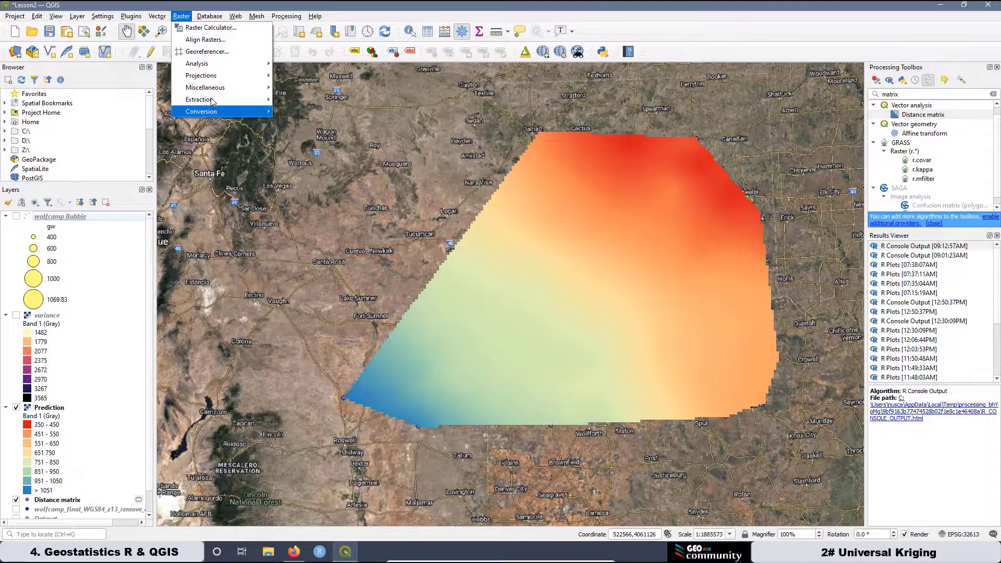
{"action": "mouse_move", "coordinate": [211, 99]}
{"action": "left_click", "coordinate": [311, 124]}
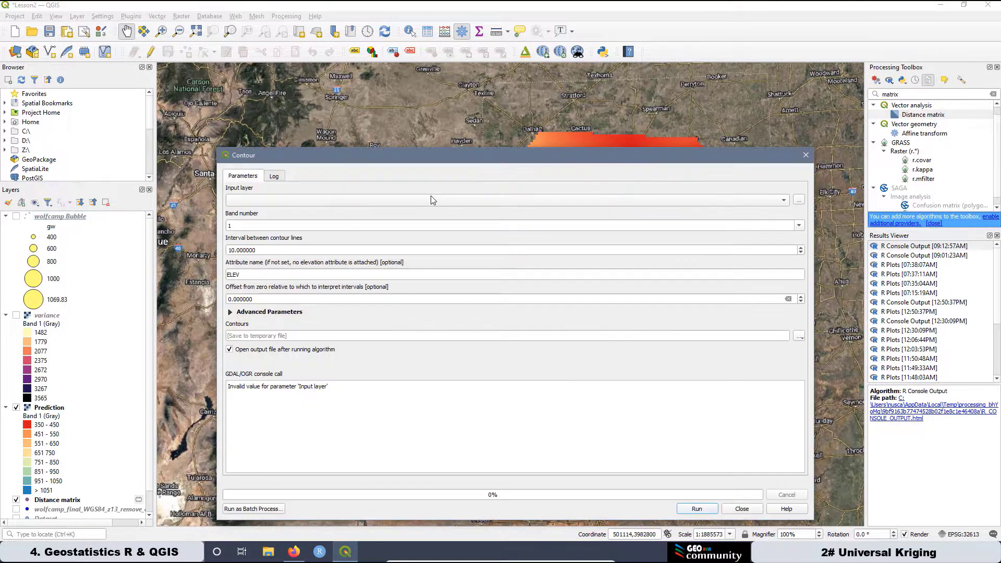
{"action": "left_click", "coordinate": [255, 203]}
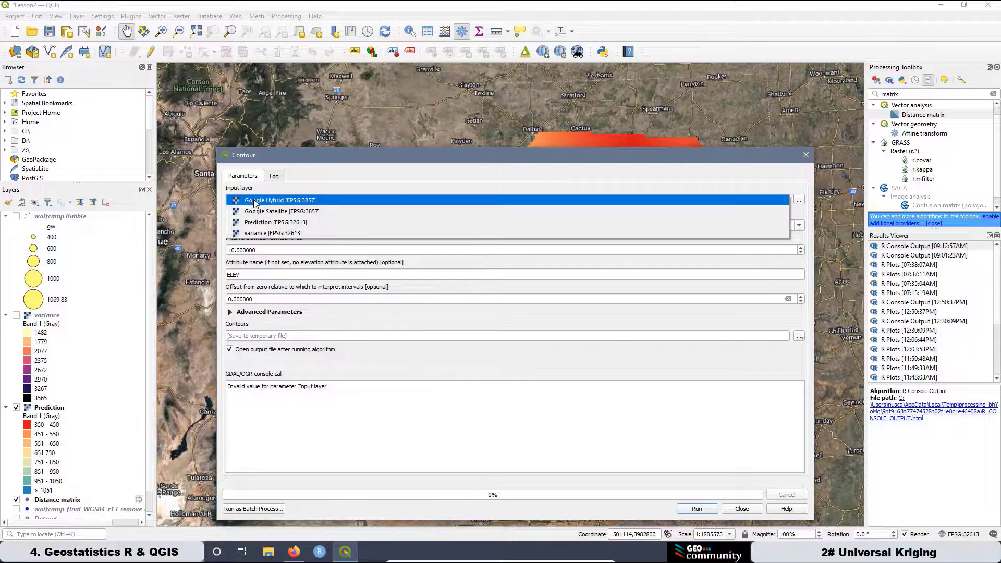
{"action": "left_click", "coordinate": [269, 223]}
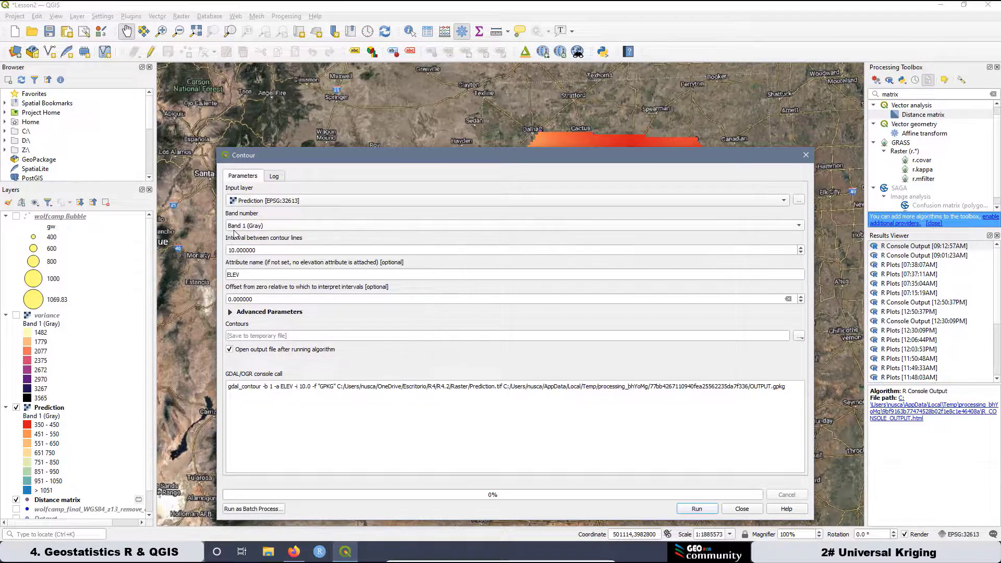
{"action": "left_click_drag", "start_coordinate": [257, 250], "coordinate": [227, 250]}
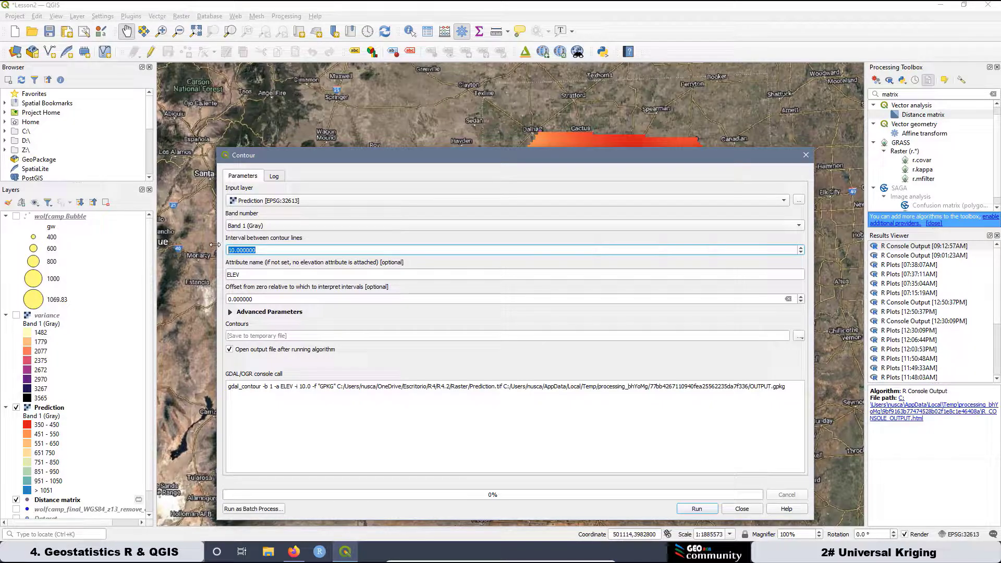
{"action": "type", "text": "100"}
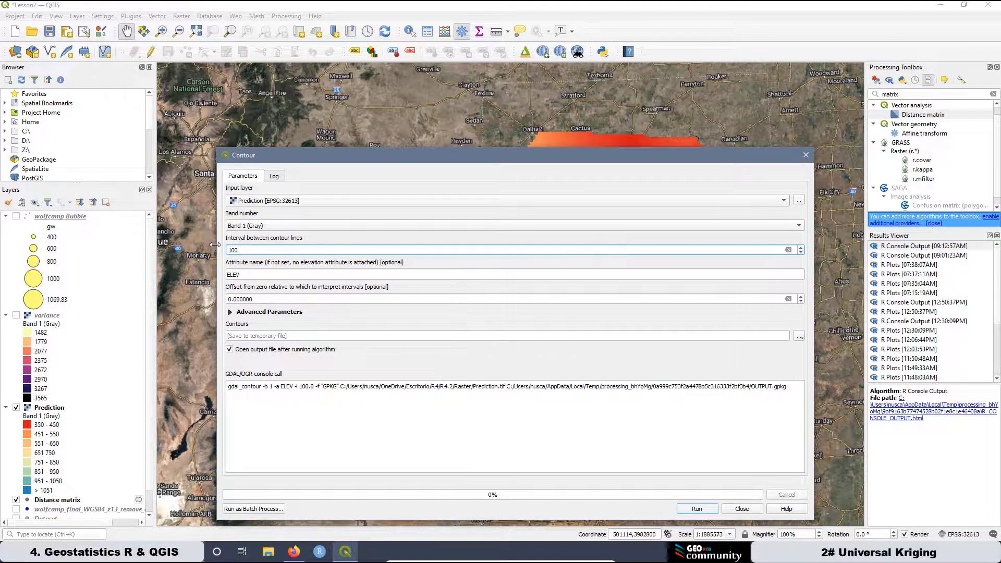
Choose to save the contours to a file, creating and opening a new folder named "contour" inside R4.2.
{"action": "left_click", "coordinate": [799, 336]}
{"action": "left_click", "coordinate": [816, 346]}
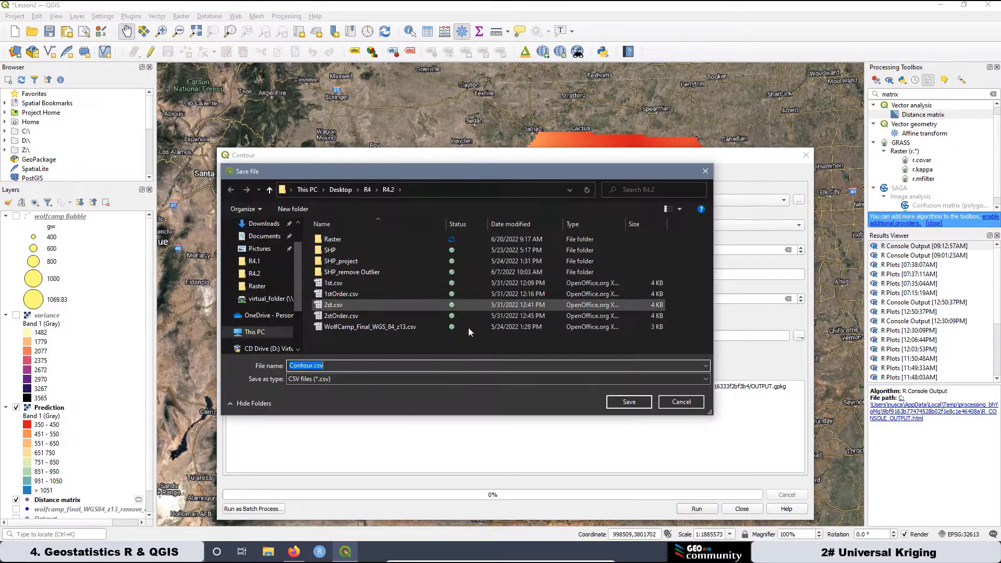
{"action": "left_click", "coordinate": [339, 343]}
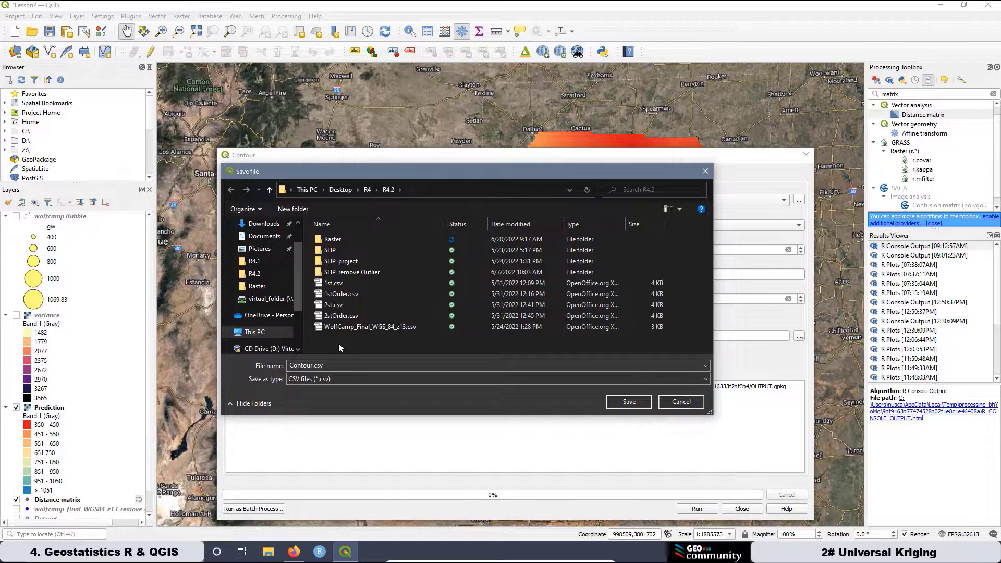
{"action": "right_click", "coordinate": [339, 343]}
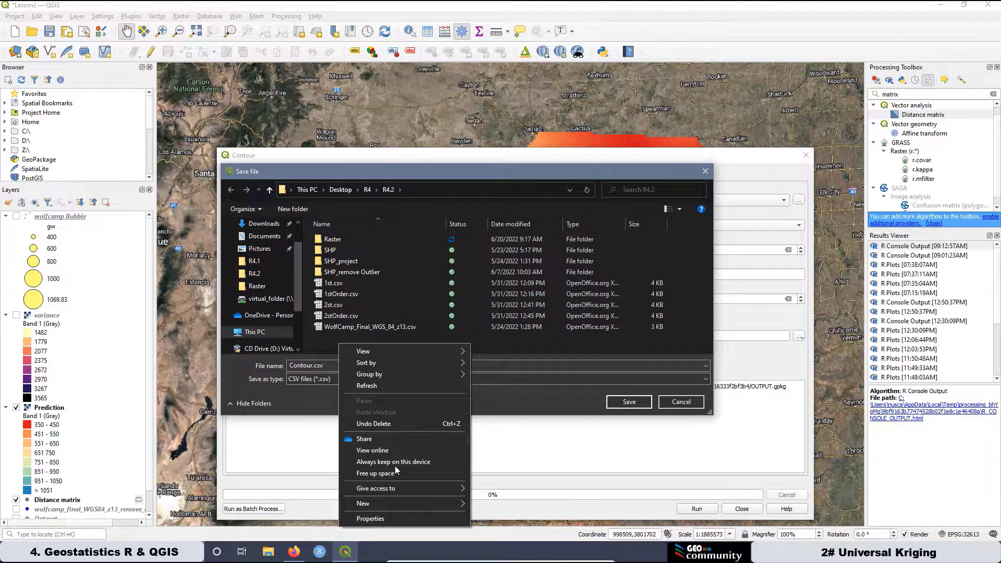
{"action": "mouse_move", "coordinate": [386, 509]}
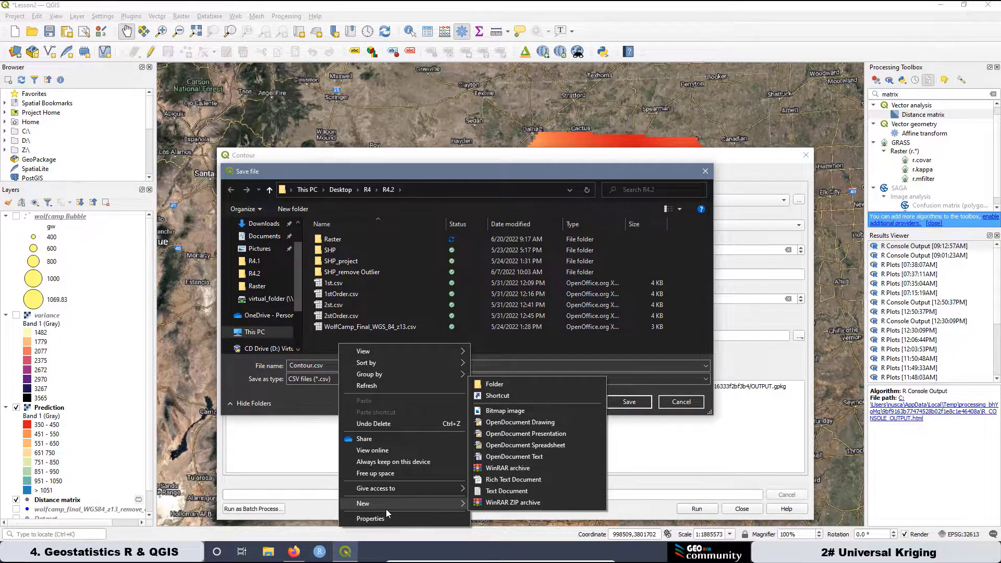
{"action": "left_click", "coordinate": [493, 383]}
{"action": "type", "text": "co"}
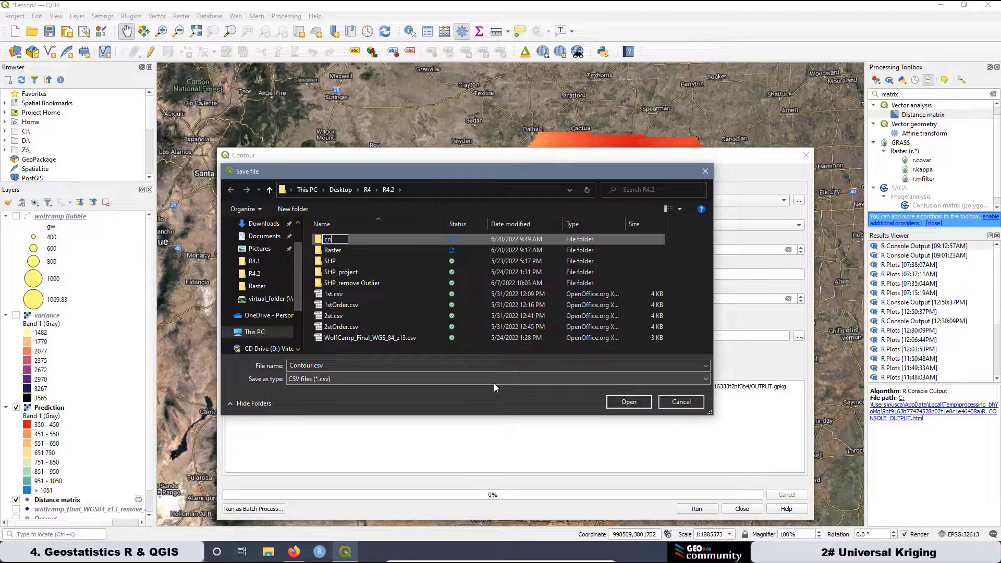
{"action": "type", "text": "ntour"}
{"action": "left_click", "coordinate": [317, 242]}
{"action": "double_click", "coordinate": [324, 240]}
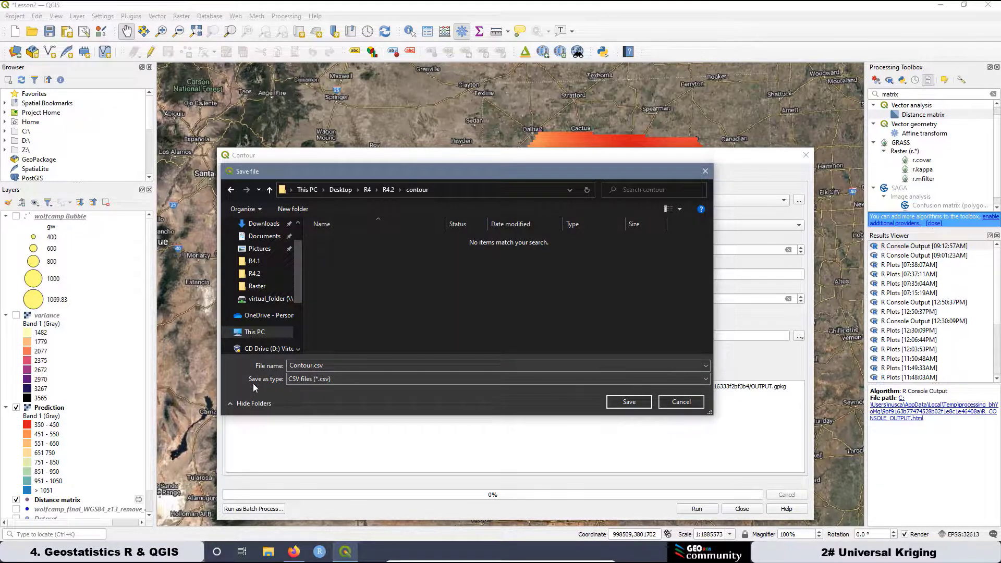
Save the contour output as the SHP file "Contour 100 [m].shp" in the contour folder and run the extraction.
{"action": "left_click", "coordinate": [305, 380]}
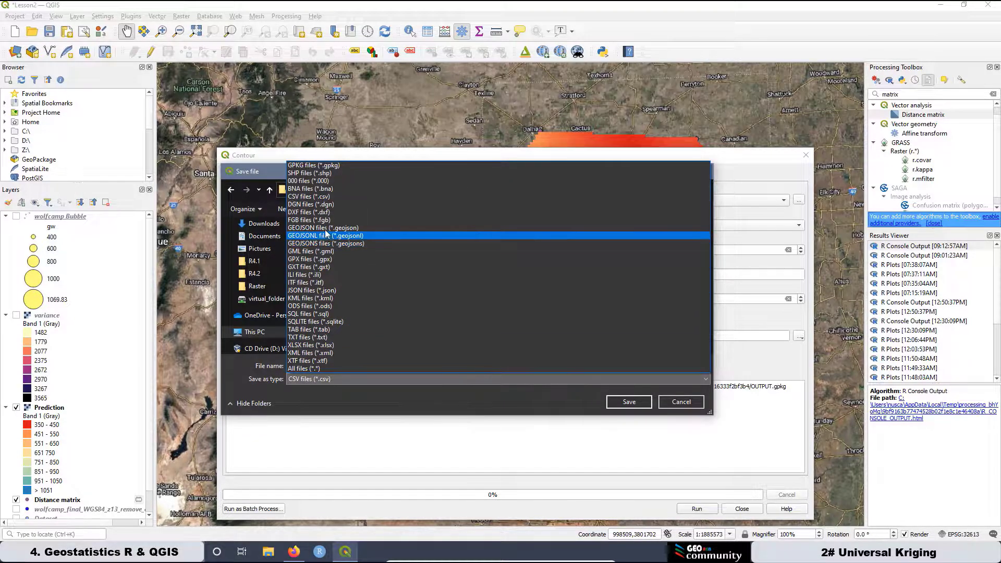
{"action": "left_click", "coordinate": [299, 173]}
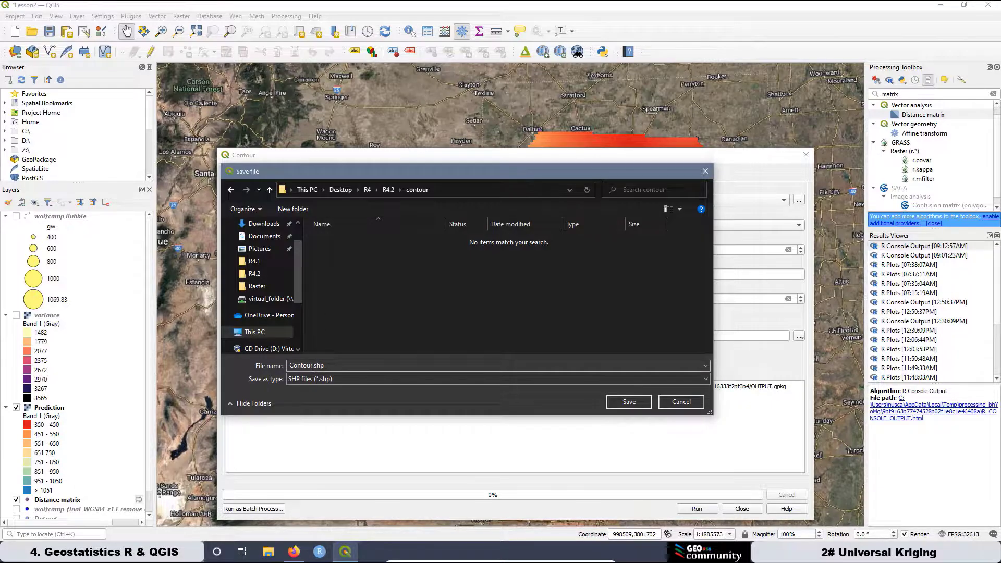
{"action": "double_click", "coordinate": [313, 365]}
{"action": "left_click", "coordinate": [312, 365]}
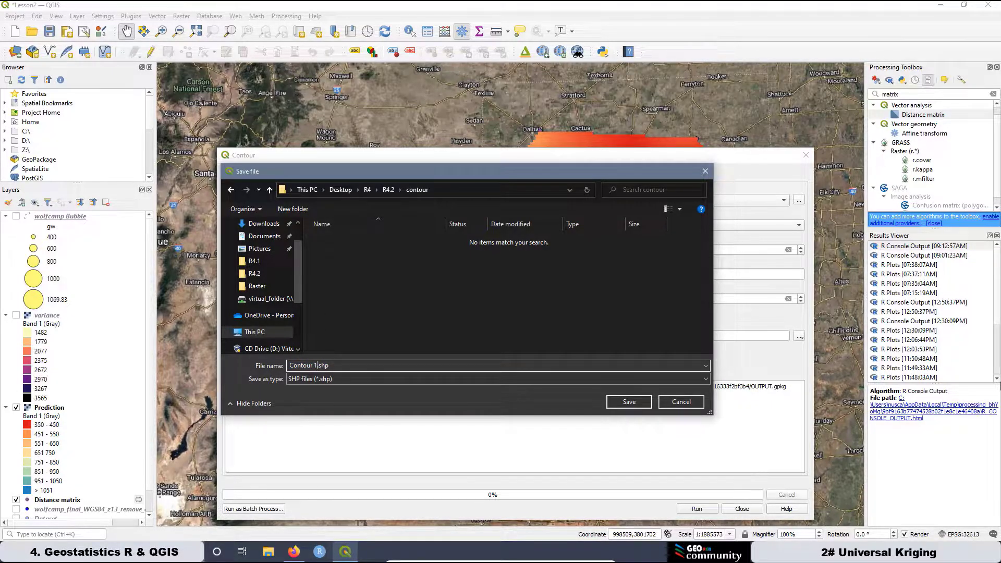
{"action": "type", "text": "[m"}
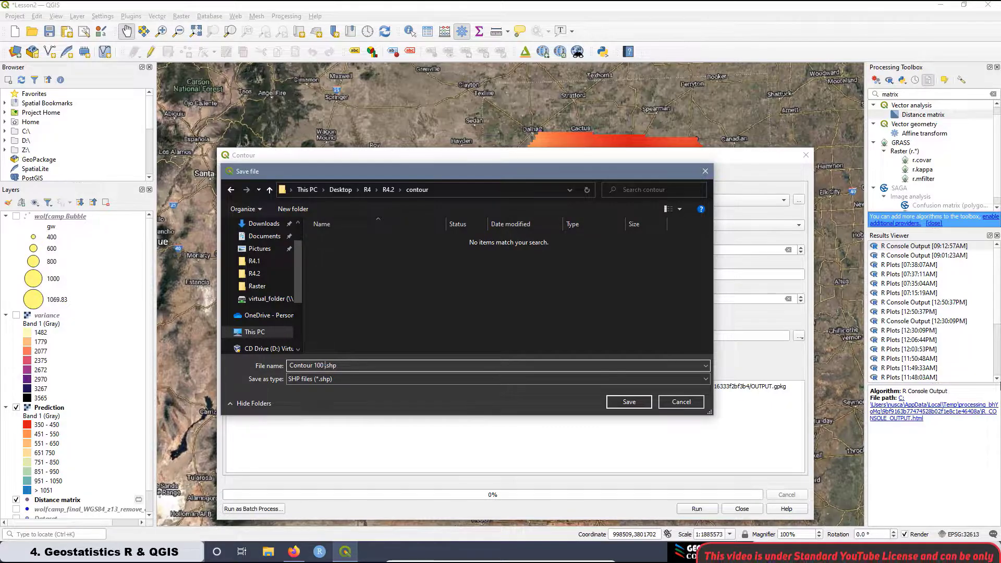
{"action": "type", "text": "]"}
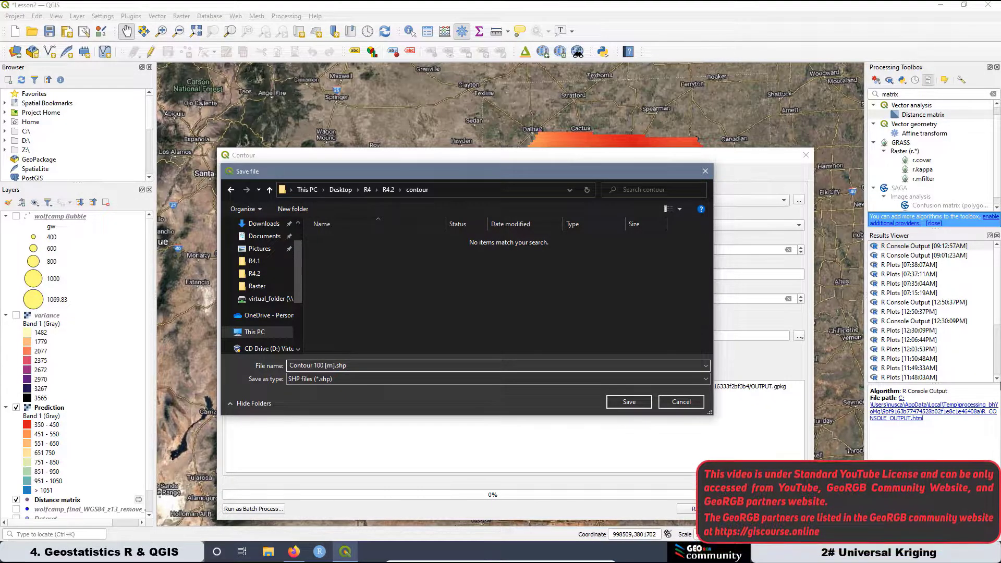
{"action": "left_click", "coordinate": [628, 402]}
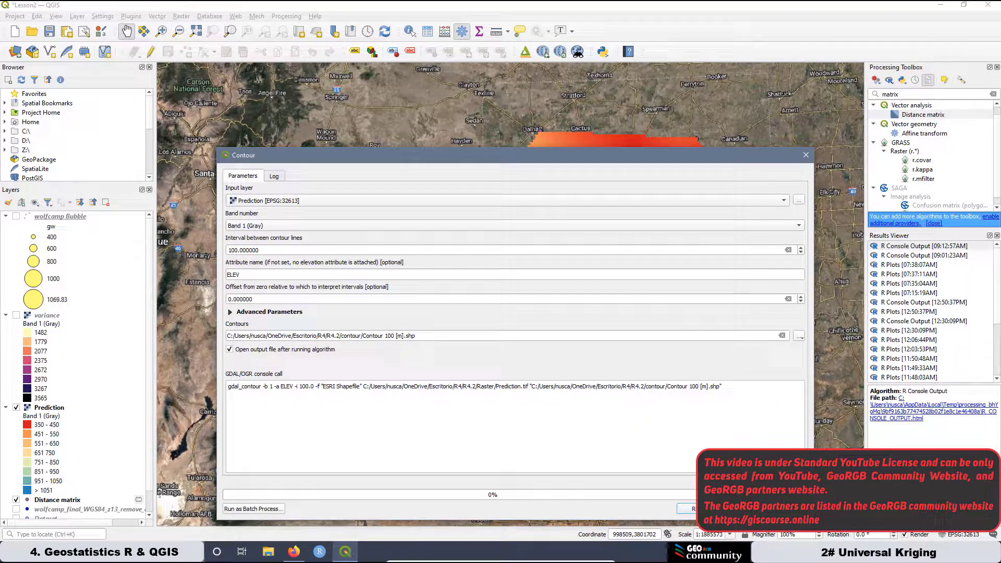
{"action": "key", "text": "Return"}
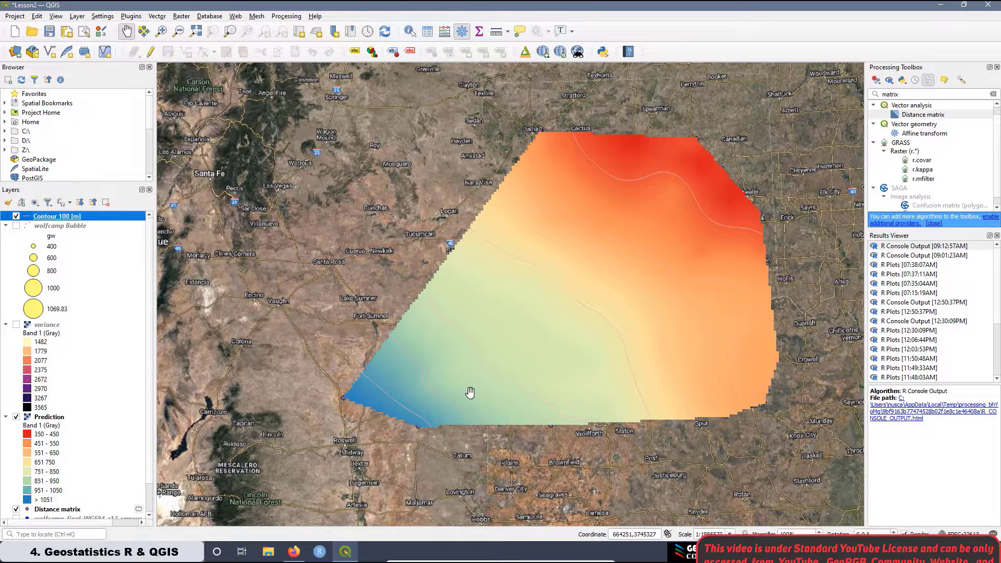
Set up another Contour extraction from the Prediction raster with an interval of 20 between contour lines.
{"action": "left_click", "coordinate": [181, 16]}
{"action": "mouse_move", "coordinate": [221, 98]}
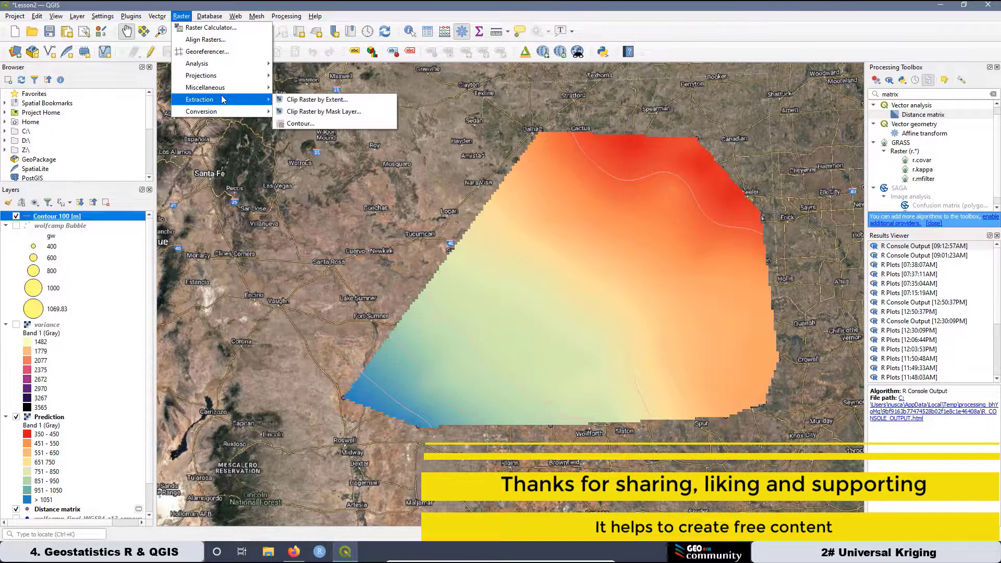
{"action": "left_click", "coordinate": [300, 124]}
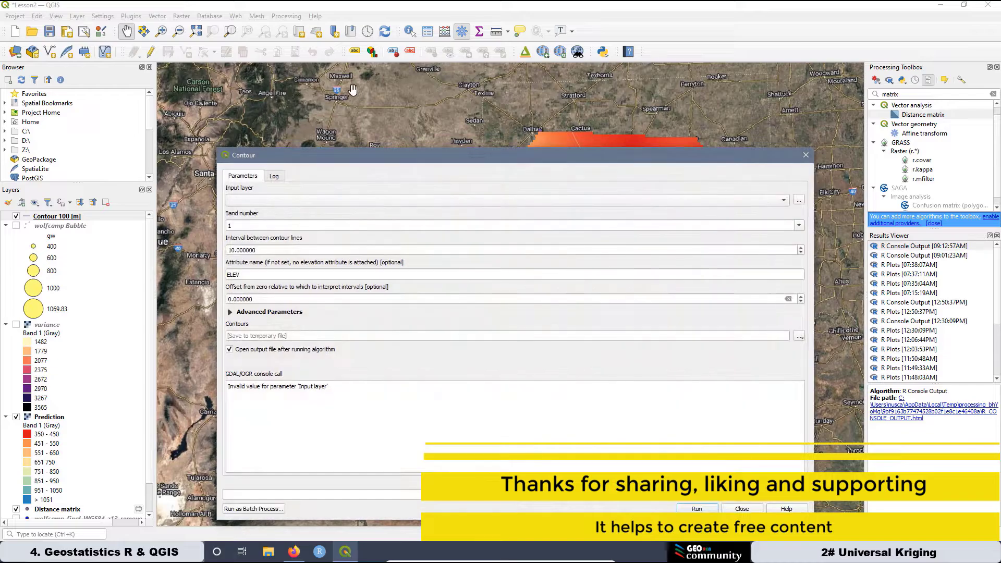
{"action": "left_click", "coordinate": [243, 199]}
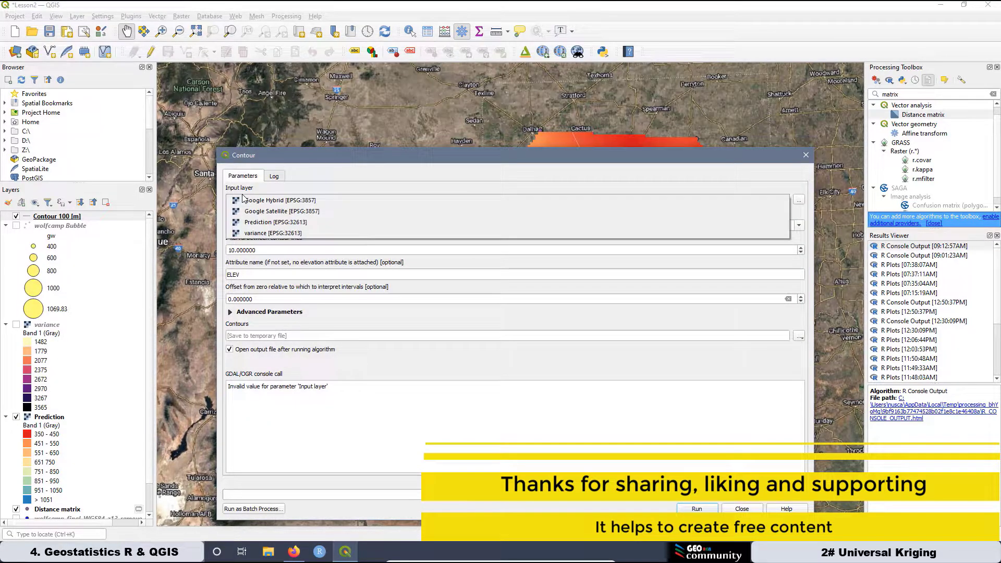
{"action": "left_click", "coordinate": [267, 222]}
{"action": "left_click", "coordinate": [263, 250]}
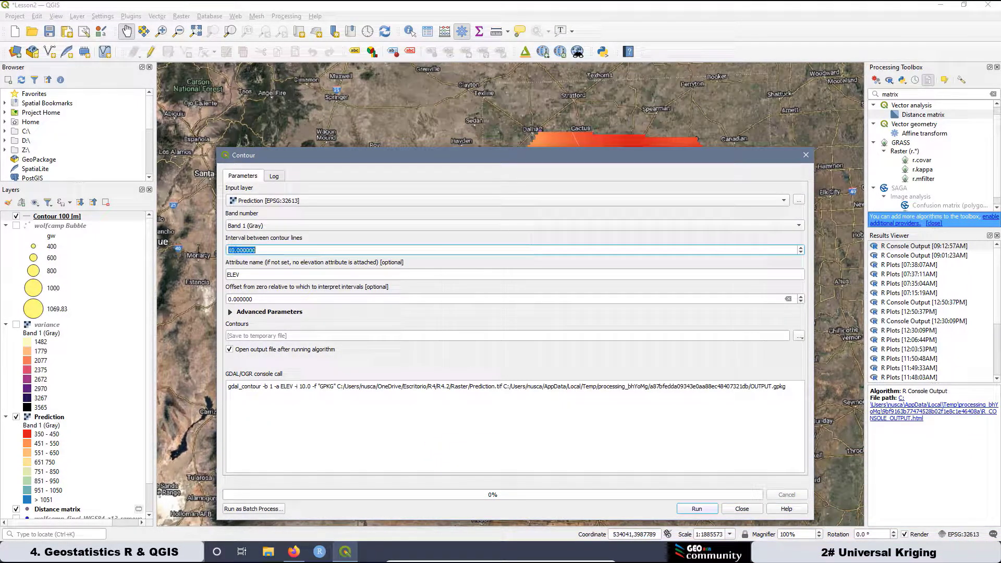
{"action": "type", "text": "20"}
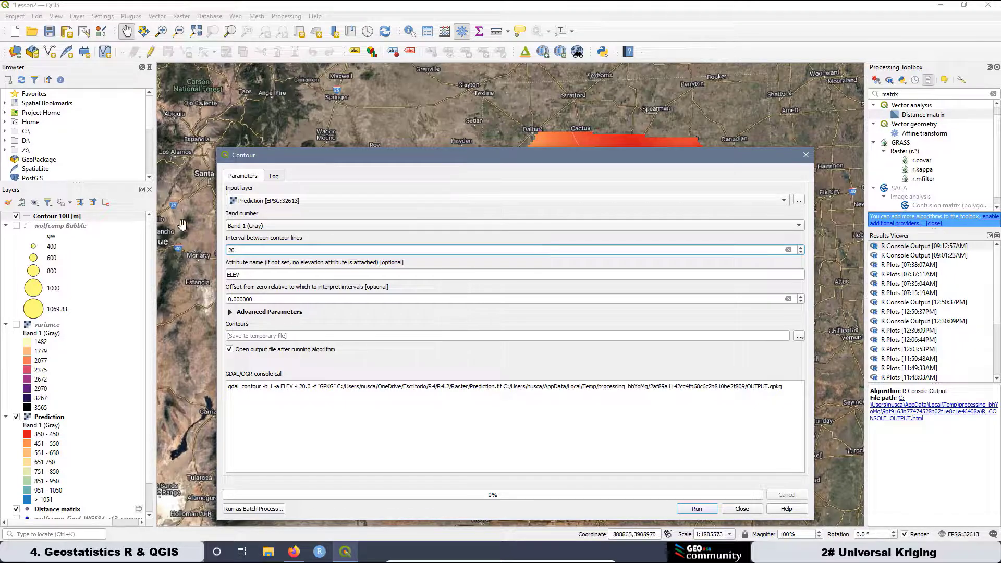
Set the contours to save to a file named "Contour 20 [m].shp" in the contour folder.
{"action": "left_click", "coordinate": [800, 335]}
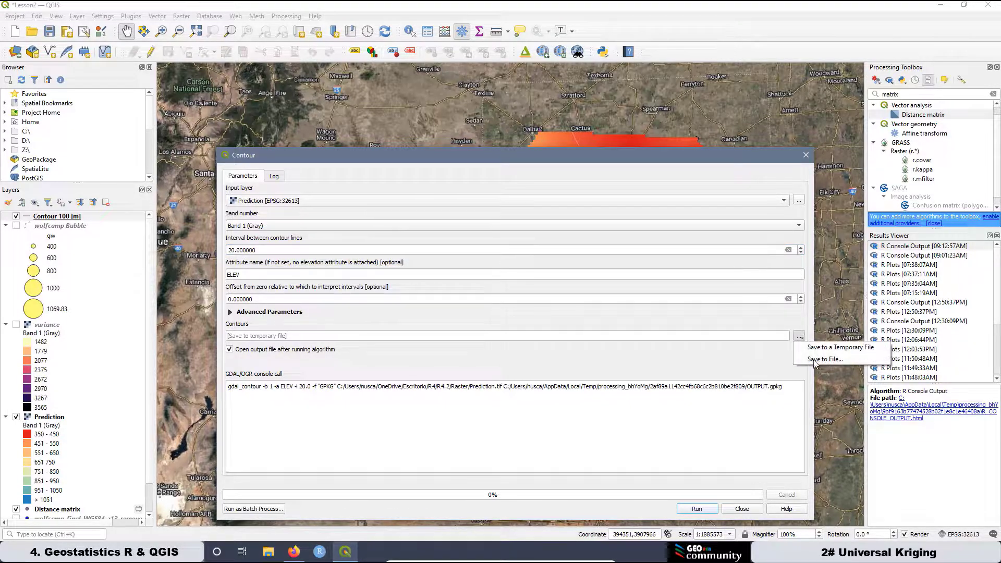
{"action": "left_click", "coordinate": [829, 352]}
{"action": "left_click", "coordinate": [353, 240]}
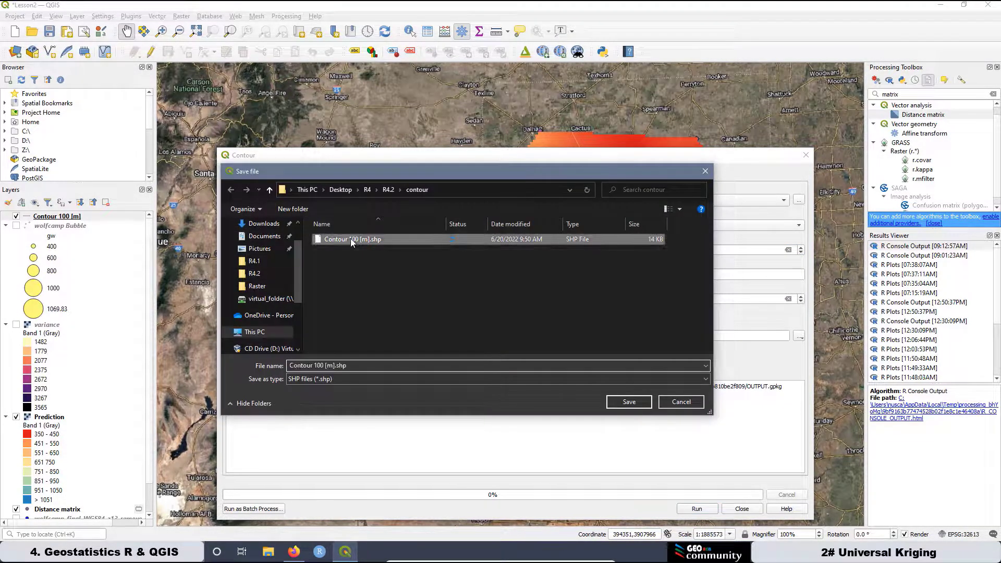
{"action": "left_click", "coordinate": [322, 366]}
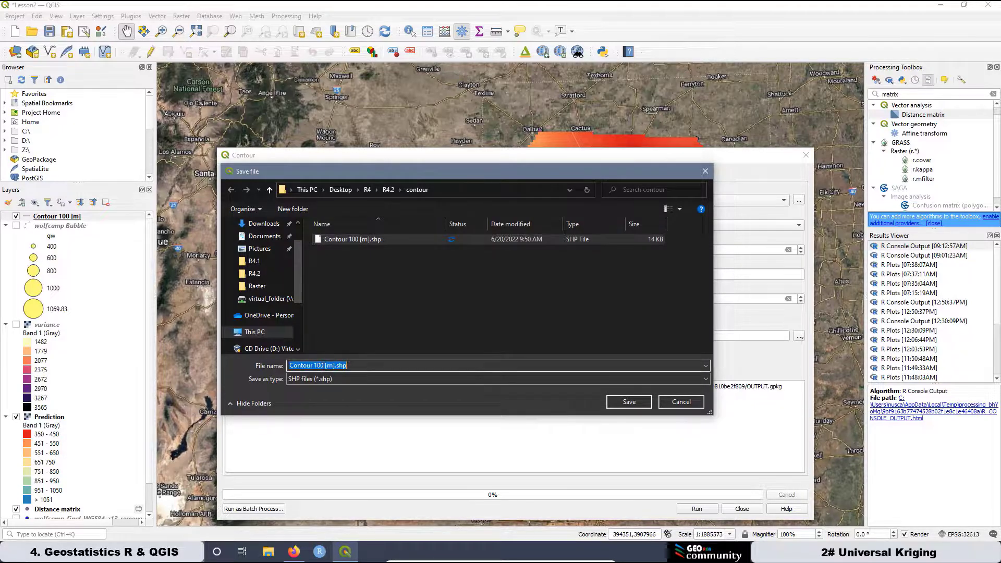
{"action": "left_click", "coordinate": [324, 365]}
{"action": "key", "text": "BackSpace"}
{"action": "key", "text": "BackSpace"}
{"action": "key", "text": "BackSpace"}
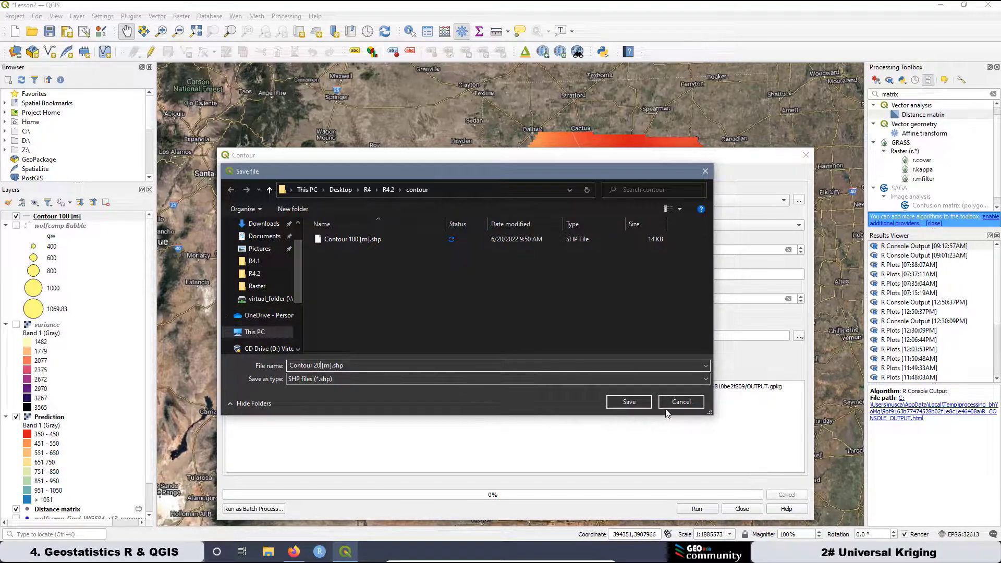
{"action": "left_click", "coordinate": [625, 402]}
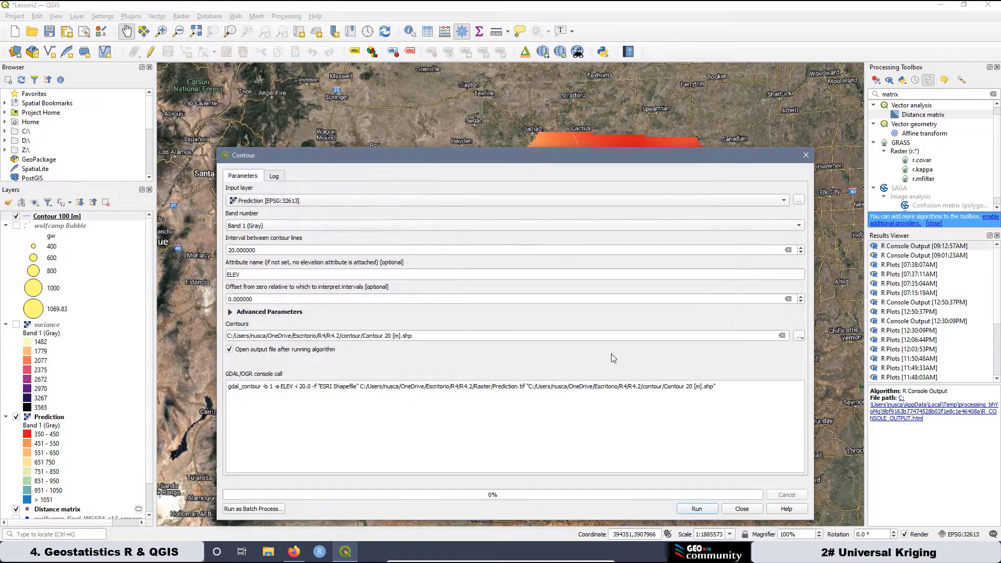
Run the 20-interval contour extraction, close the dialog and select the Contour 100 [m] layer.
{"action": "left_click", "coordinate": [705, 510]}
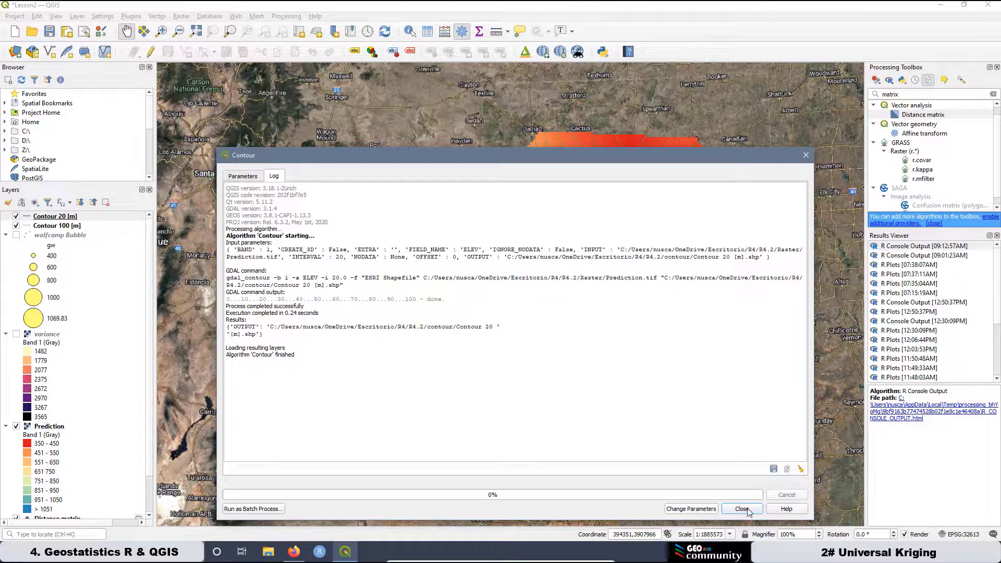
{"action": "left_click", "coordinate": [742, 509]}
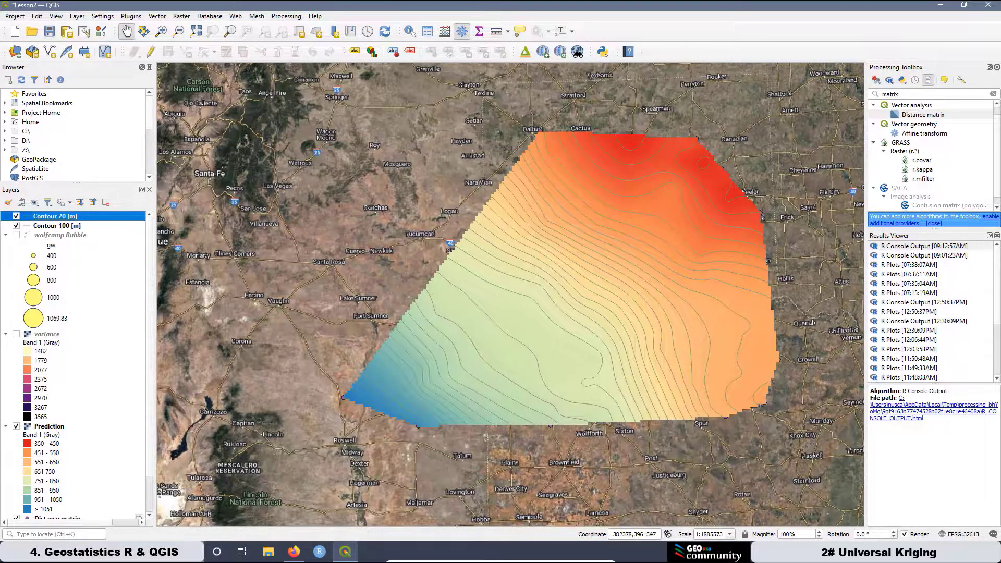
{"action": "key", "text": "Down"}
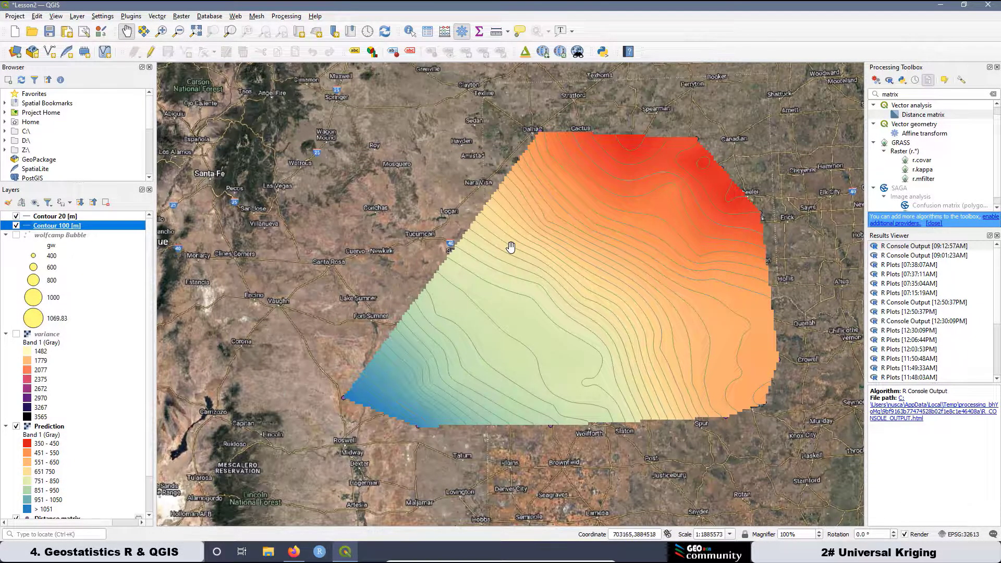